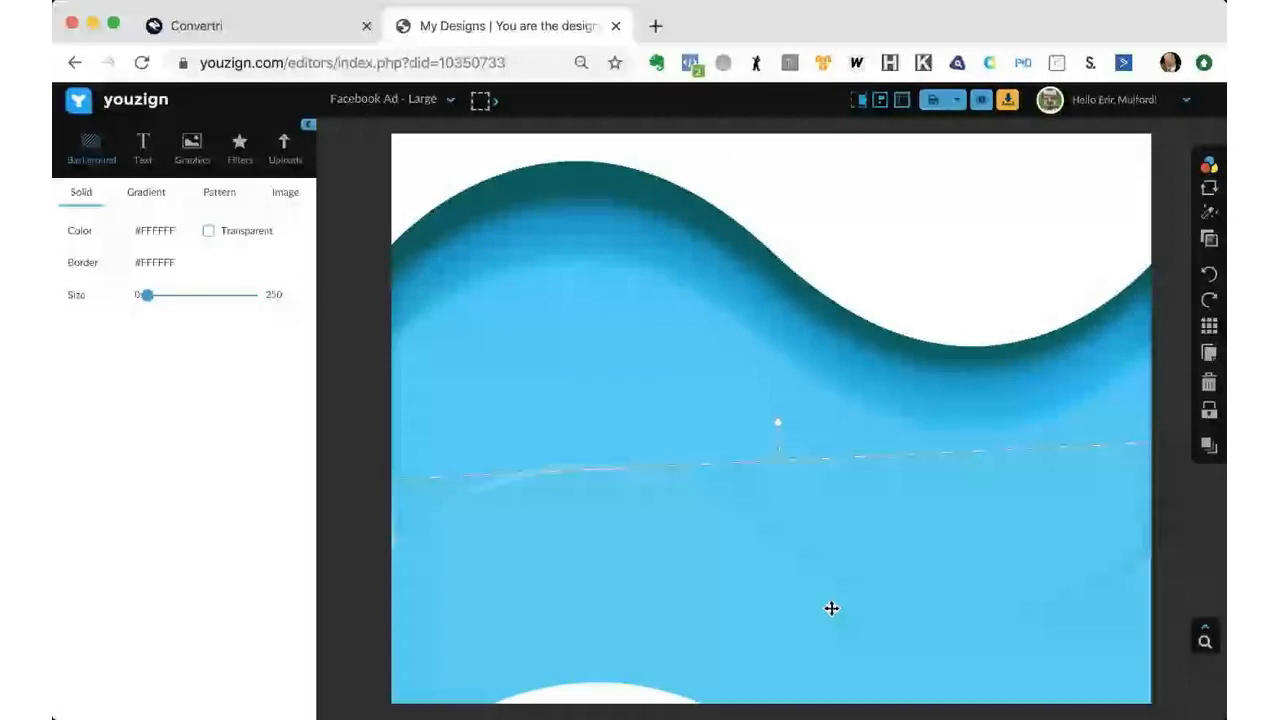
- Move the dark teal wave up toward the canvas's upper-left corner and recolour it light pink
{"action": "left_click", "coordinate": [695, 213]}
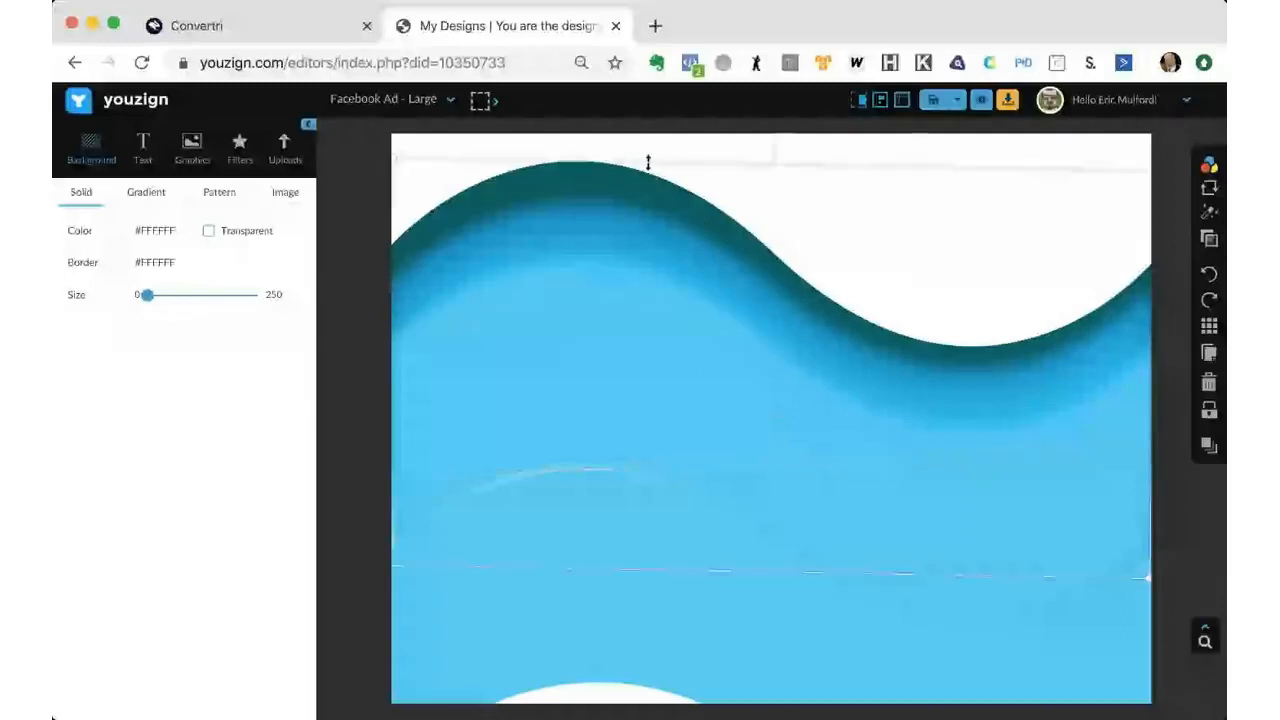
{"action": "left_click_drag", "start_coordinate": [711, 174], "coordinate": [625, 64]}
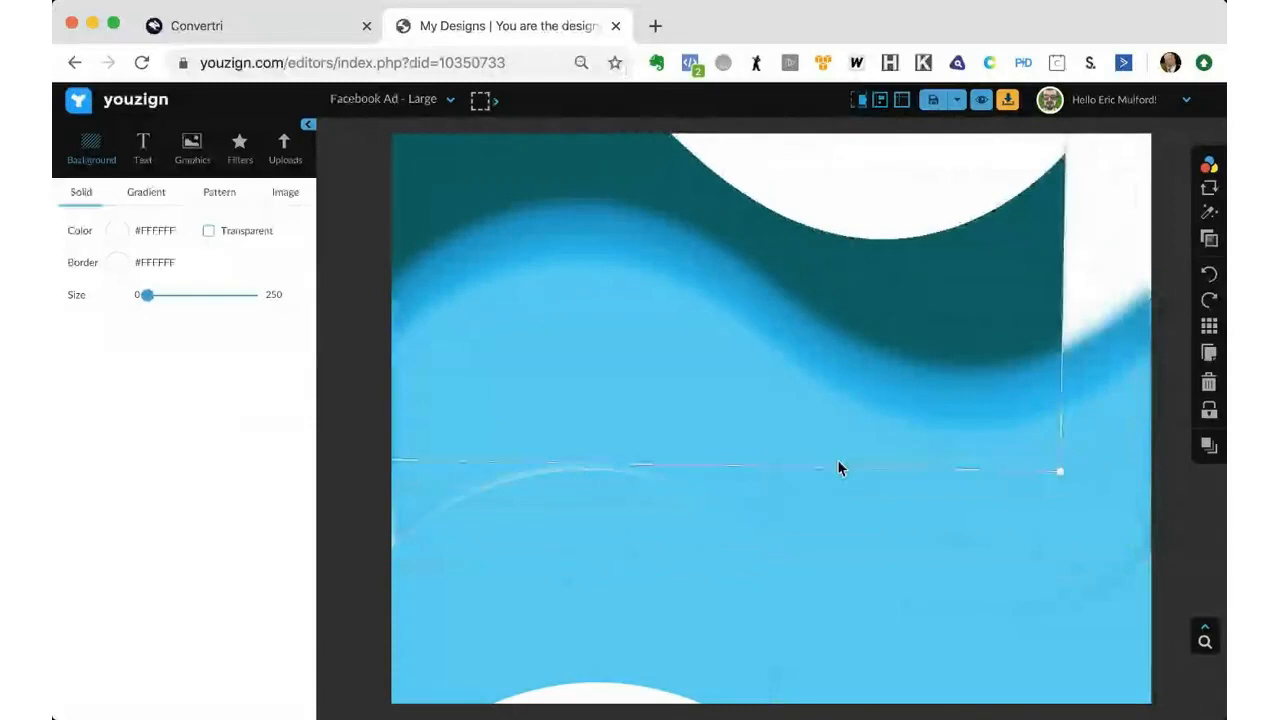
{"action": "left_click", "coordinate": [874, 609]}
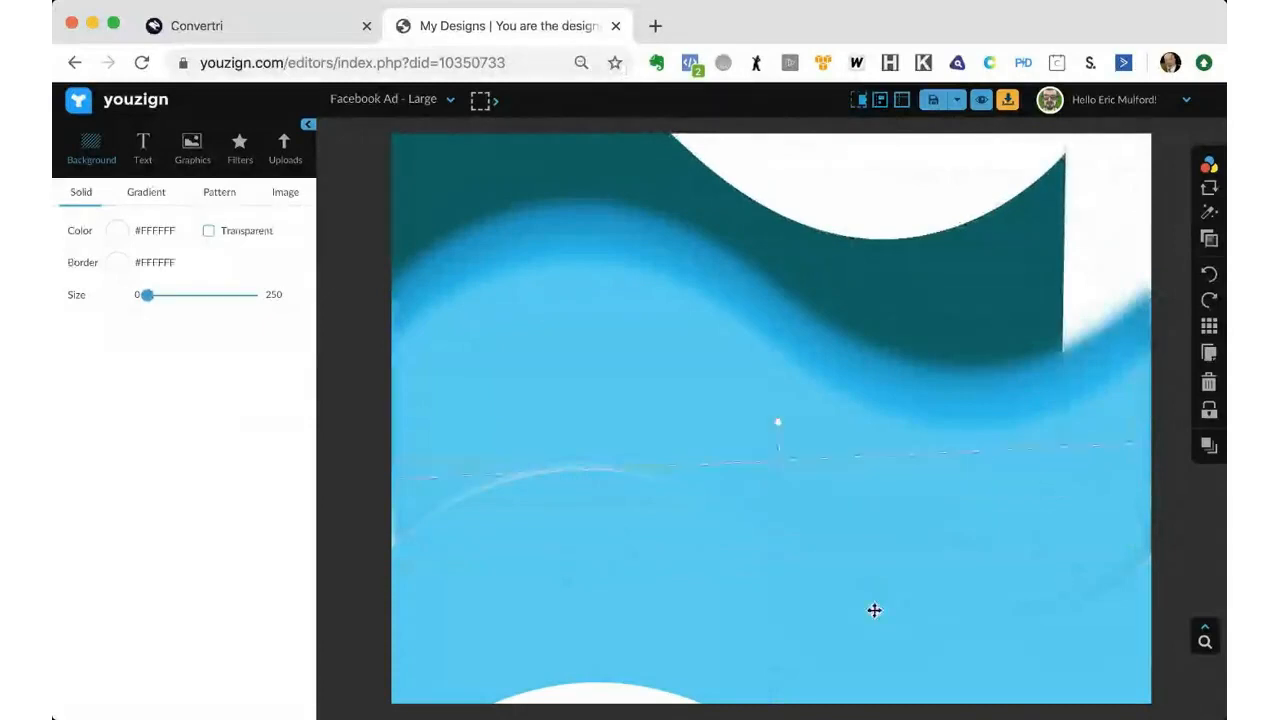
{"action": "left_click", "coordinate": [1047, 172]}
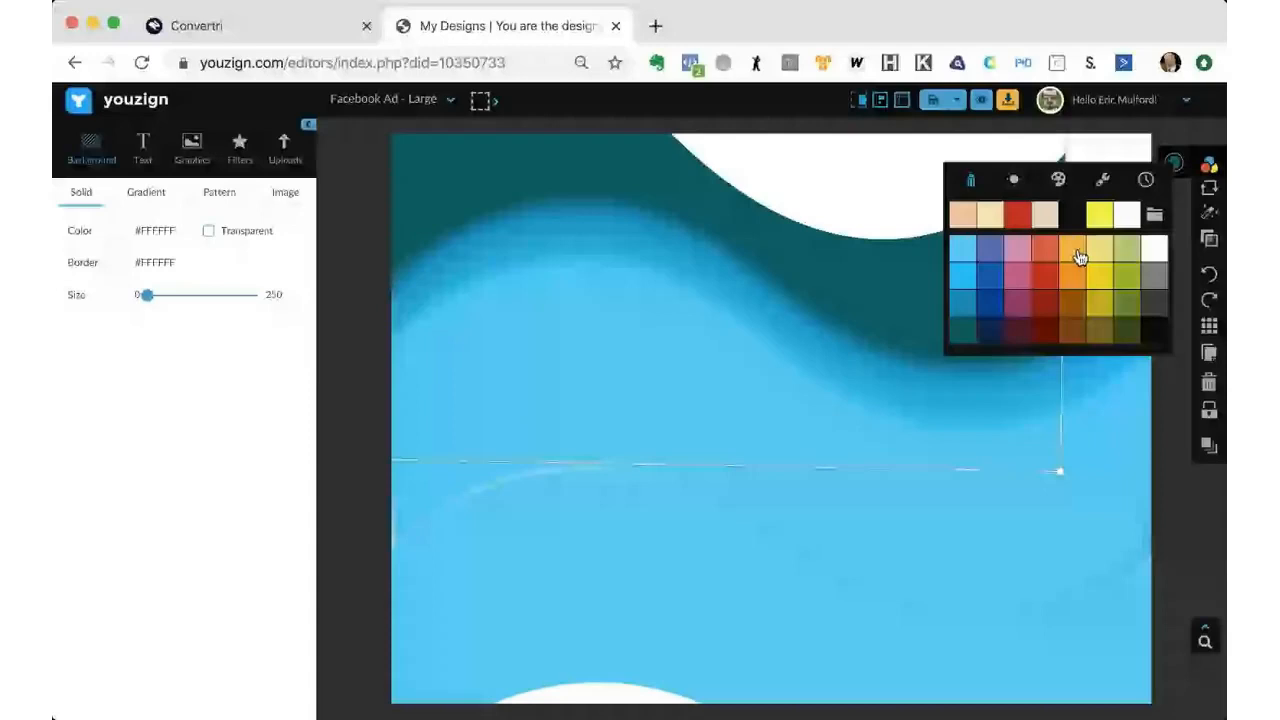
{"action": "left_click", "coordinate": [1013, 256]}
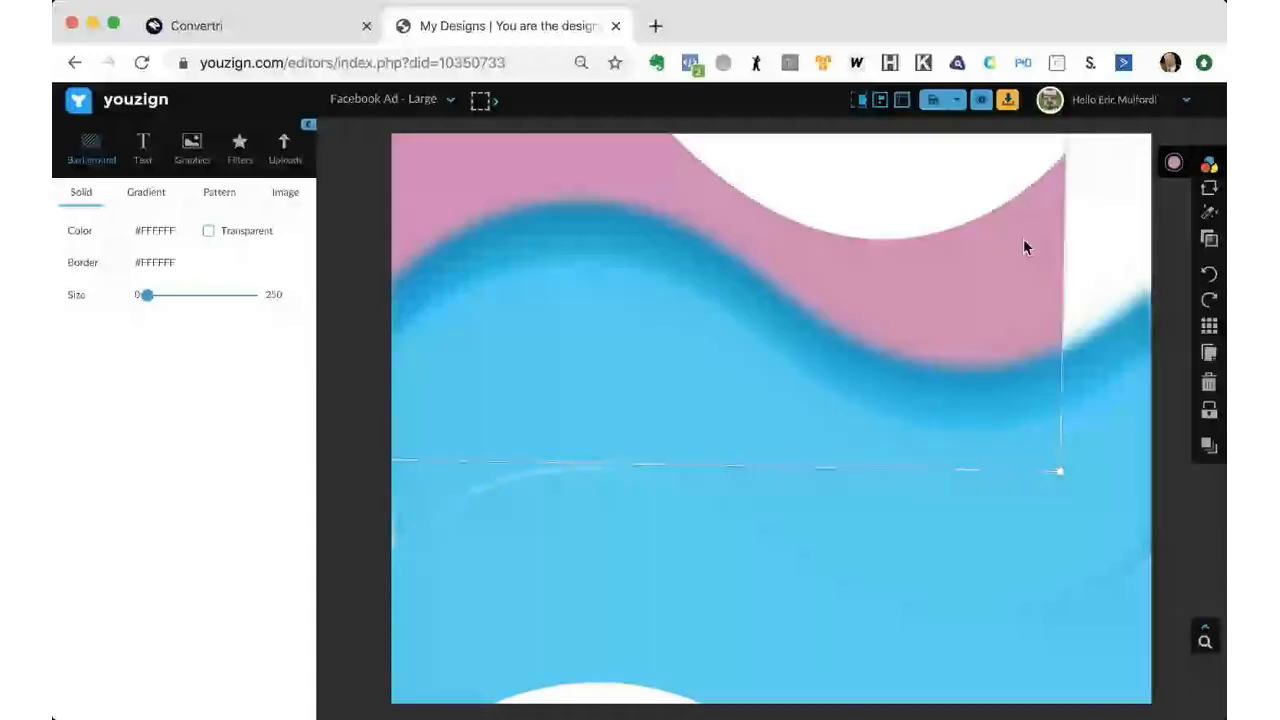
- Move the blurred mid-blue wave up over the light pink wave, leaving only a thin pink edge exposed
{"action": "left_click_drag", "start_coordinate": [1095, 332], "coordinate": [983, 410]}
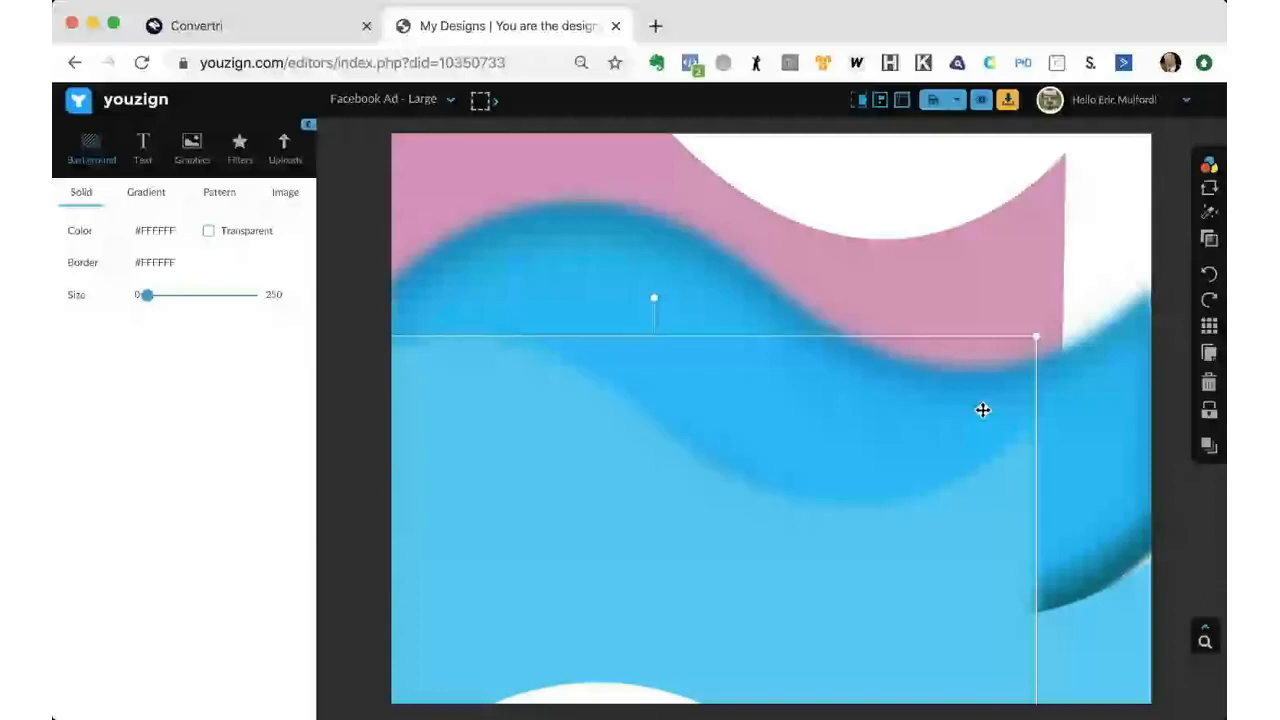
{"action": "left_click_drag", "start_coordinate": [983, 410], "coordinate": [969, 327]}
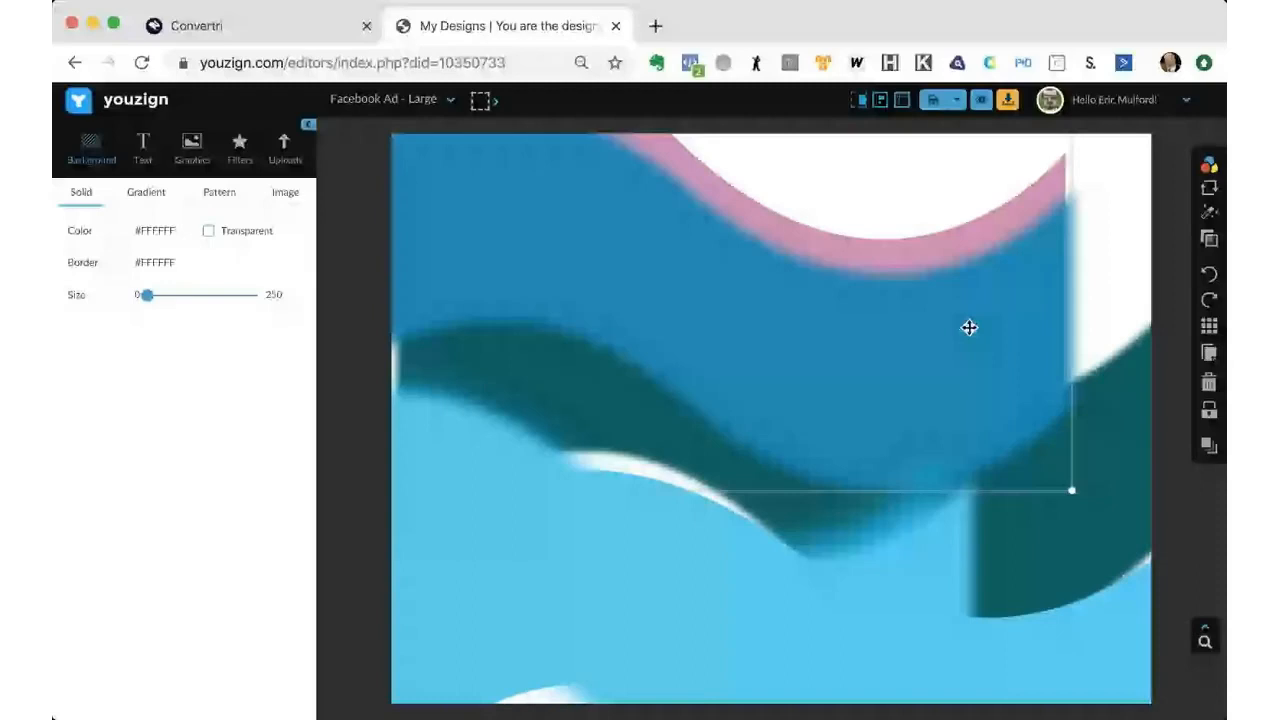
{"action": "left_click_drag", "start_coordinate": [969, 327], "coordinate": [987, 264]}
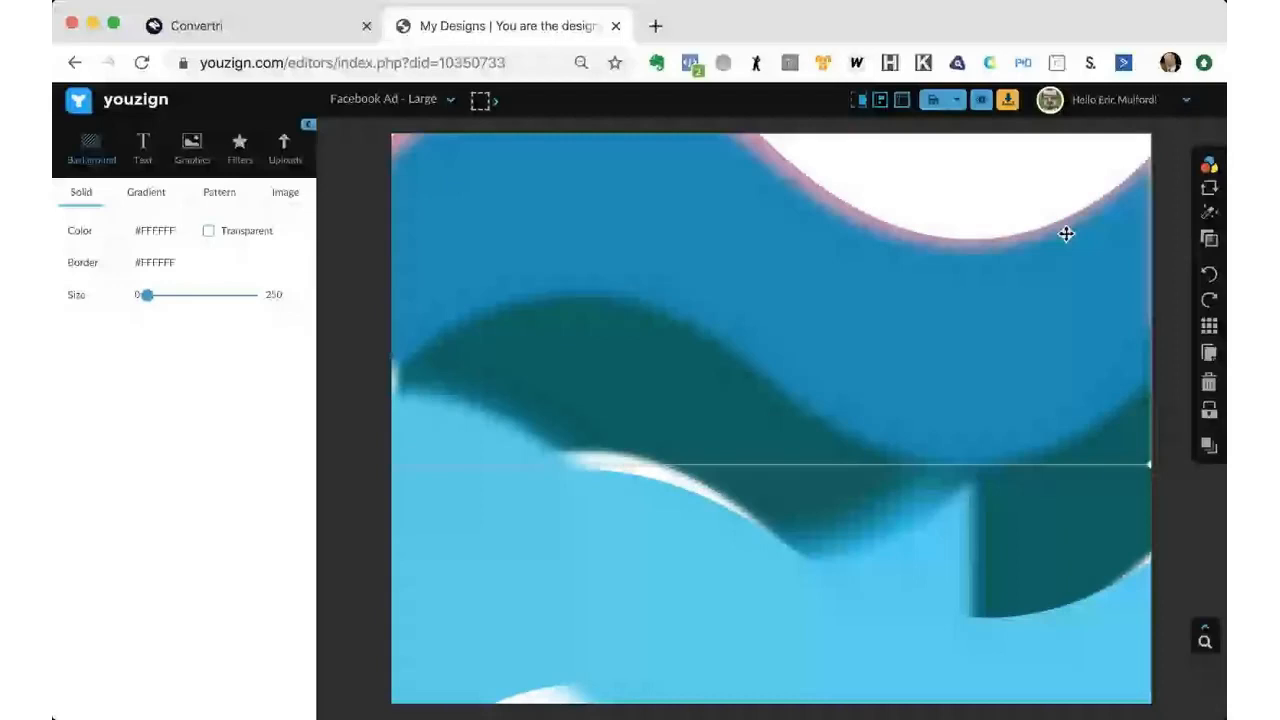
- Recolour the blurred overlay wave with a custom pink slightly darker than the wave beneath it
{"action": "left_click", "coordinate": [1020, 247]}
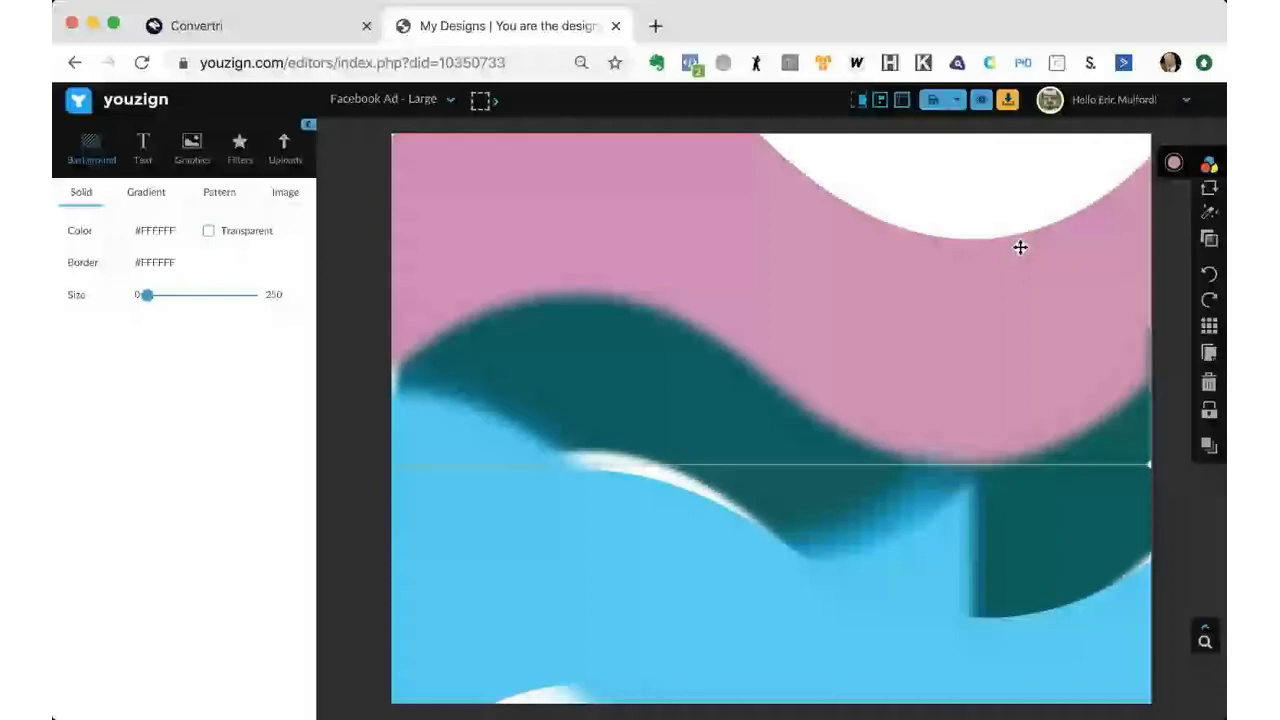
{"action": "left_click", "coordinate": [1176, 164]}
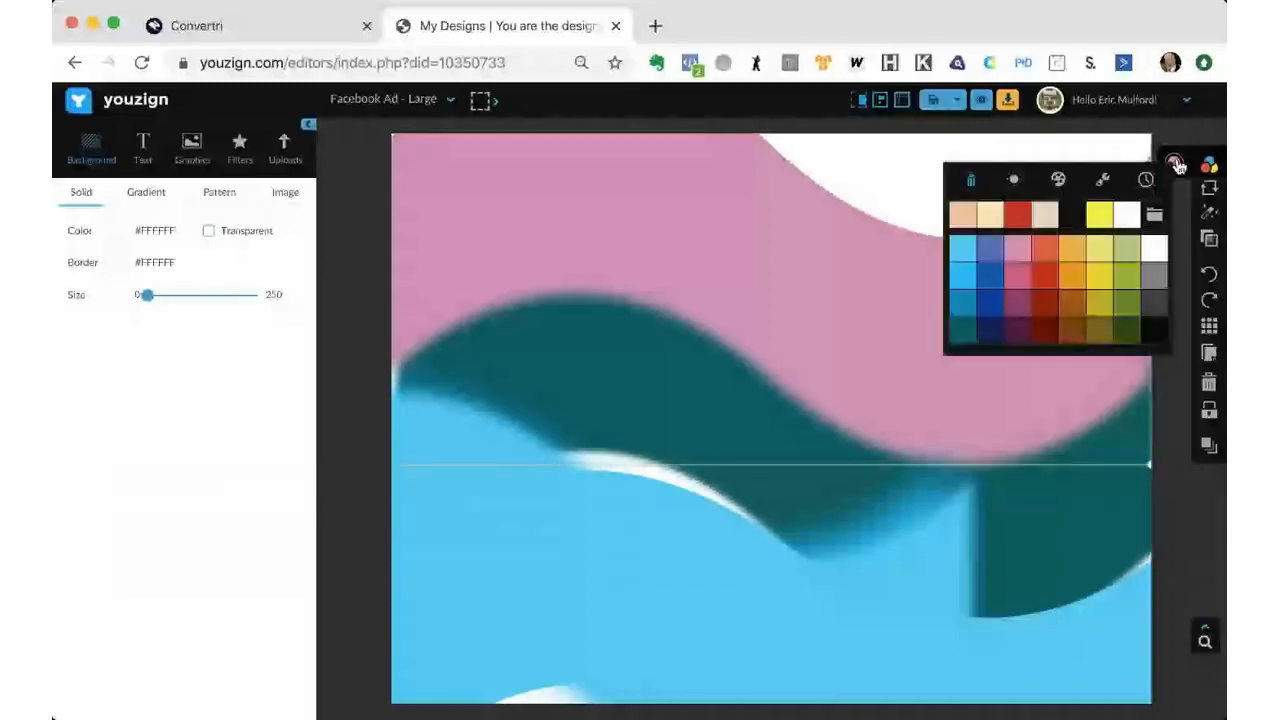
{"action": "left_click", "coordinate": [1102, 180]}
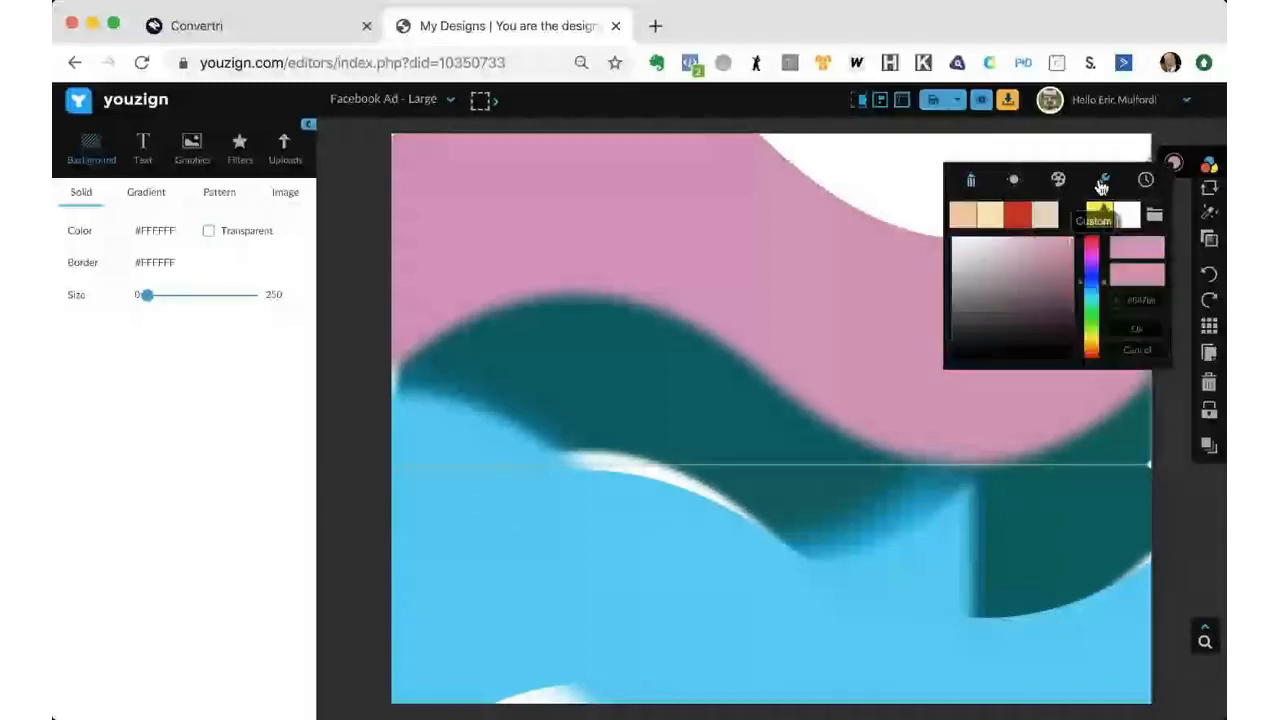
{"action": "left_click", "coordinate": [1061, 256]}
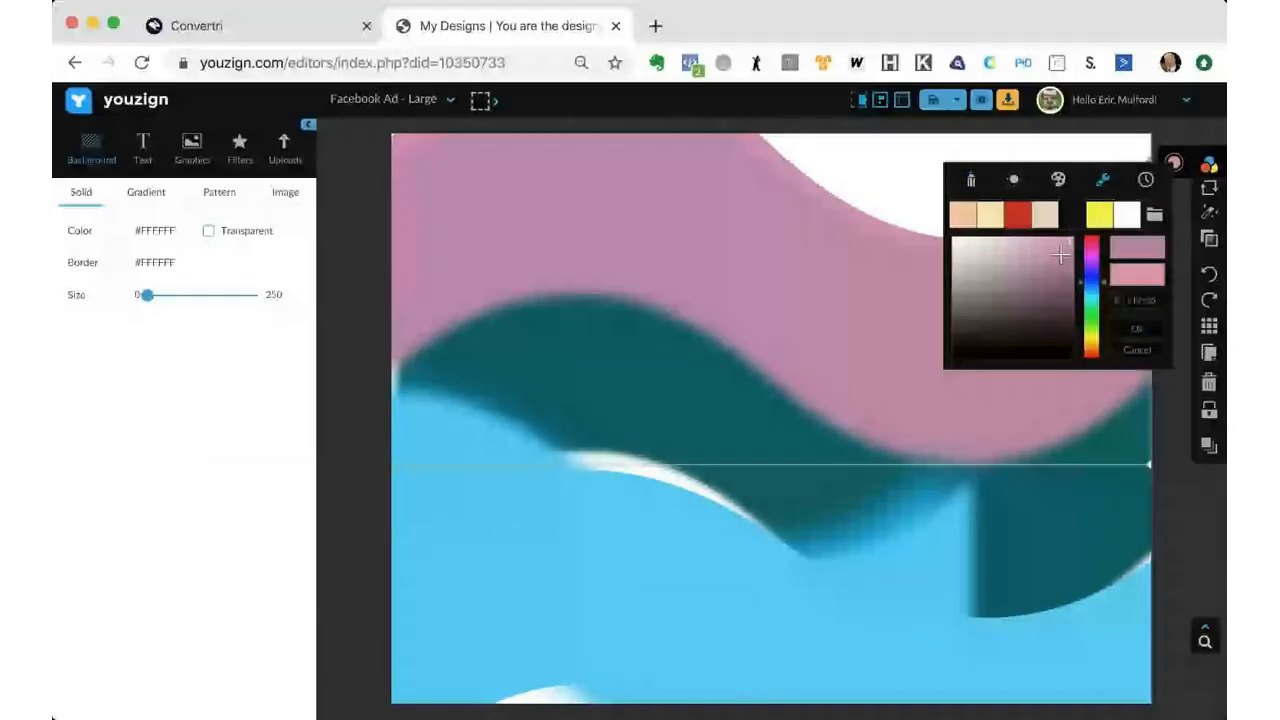
{"action": "left_click", "coordinate": [1137, 329]}
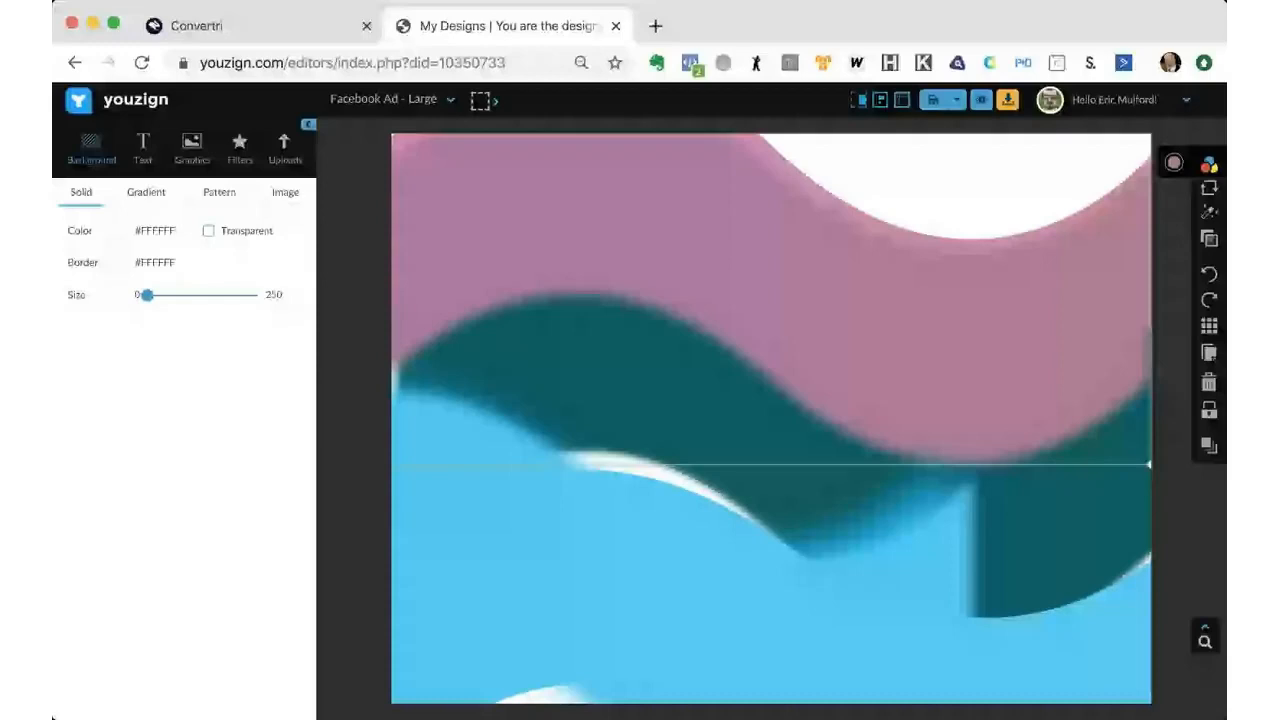
- Shift the lower blue wave and nudge the darker pink wave slightly upward
{"action": "left_click_drag", "start_coordinate": [899, 580], "coordinate": [558, 507]}
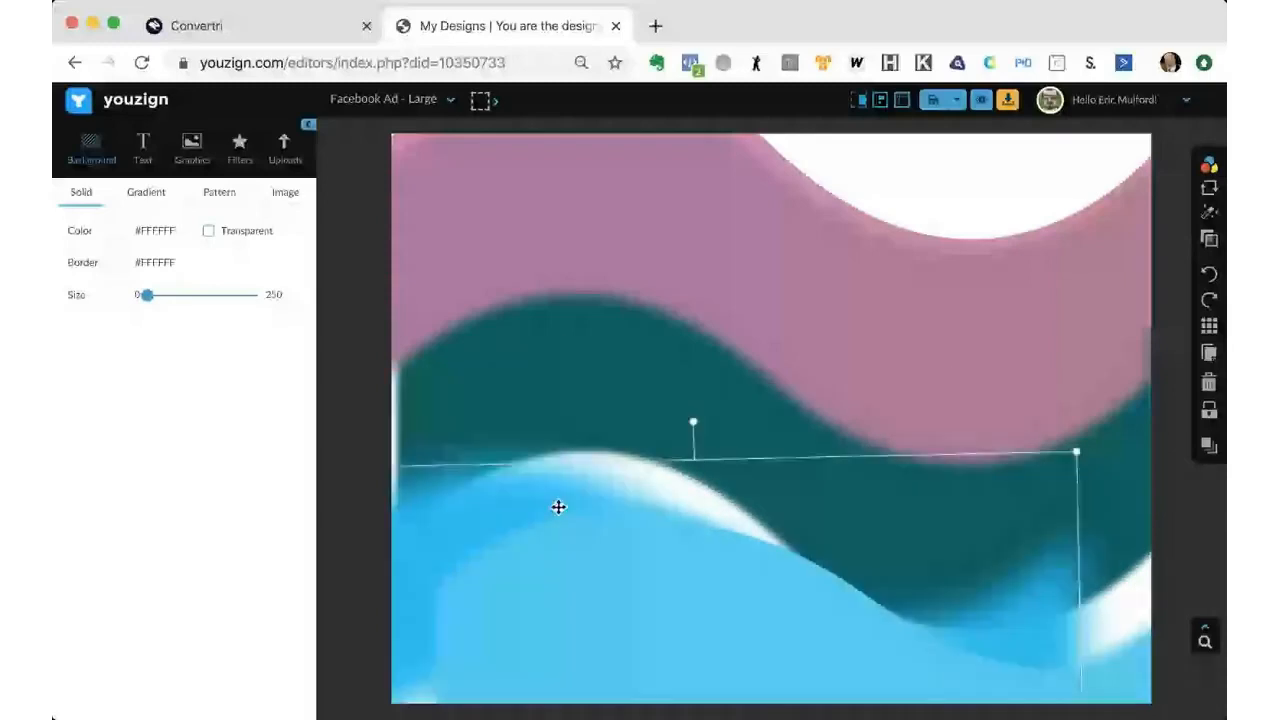
{"action": "left_click", "coordinate": [668, 376]}
{"action": "left_click_drag", "start_coordinate": [668, 376], "coordinate": [740, 192]}
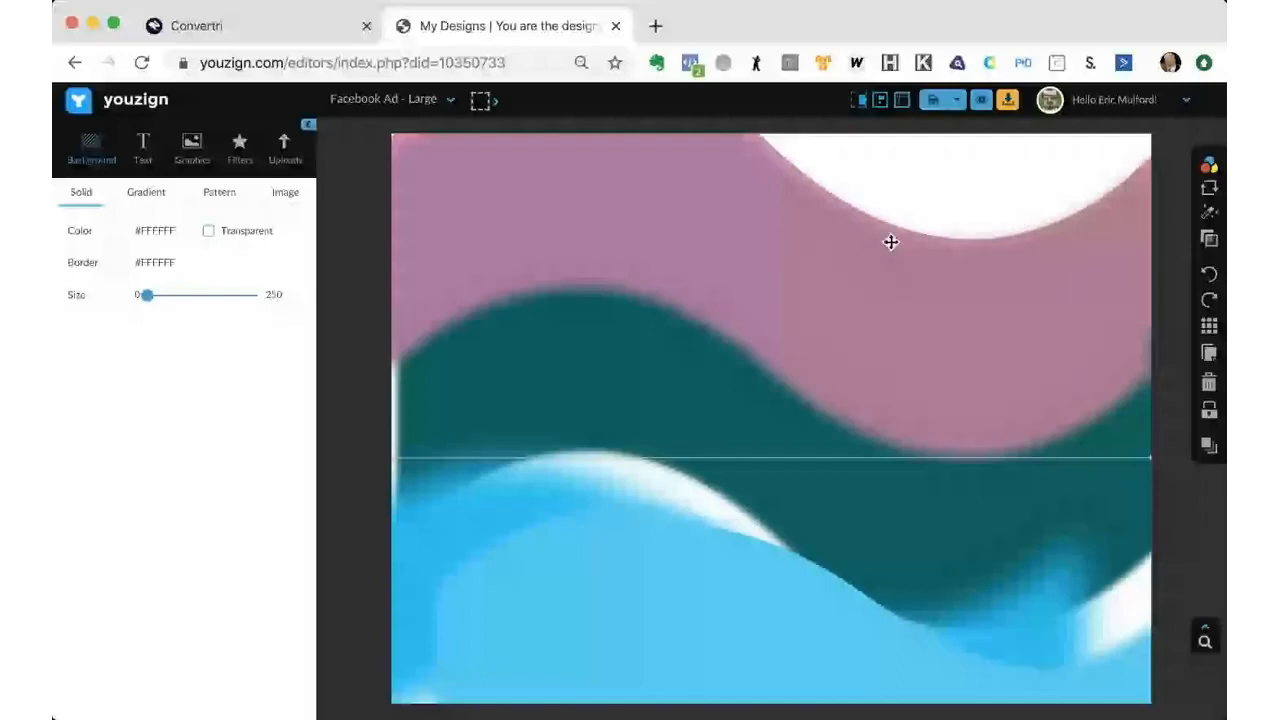
{"action": "mouse_move", "coordinate": [630, 388]}
{"action": "left_mouse_down"}
{"action": "mouse_move", "coordinate": [627, 365]}
{"action": "mouse_move", "coordinate": [633, 389]}
{"action": "left_mouse_up"}
- Delete the leftover blue and dark teal waves in the lower part of the canvas
{"action": "left_click", "coordinate": [740, 585]}
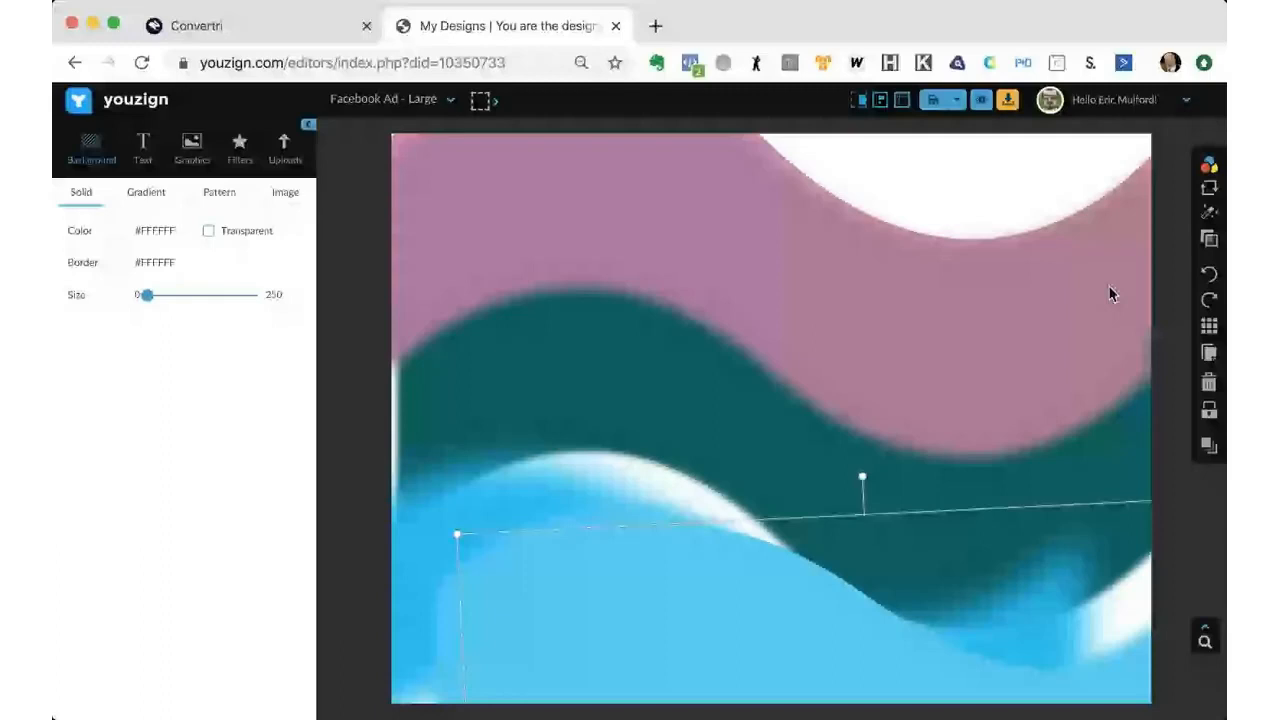
{"action": "left_click", "coordinate": [883, 209]}
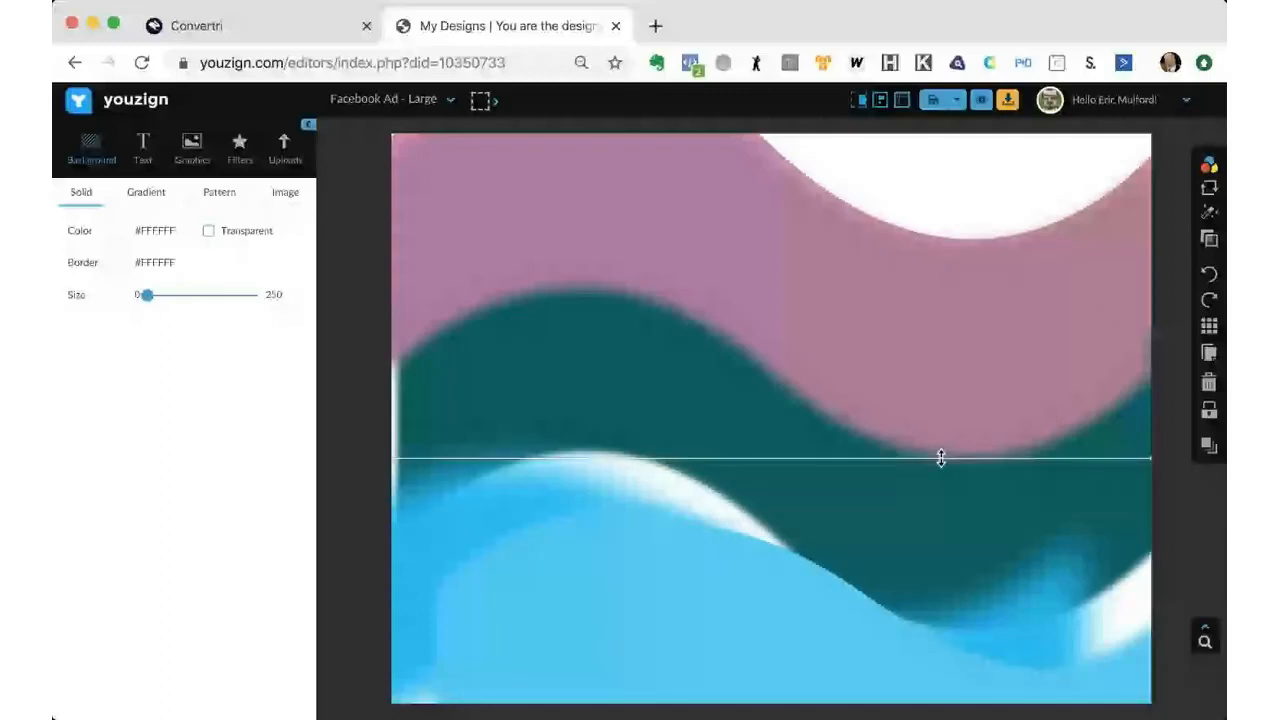
{"action": "left_click", "coordinate": [950, 523]}
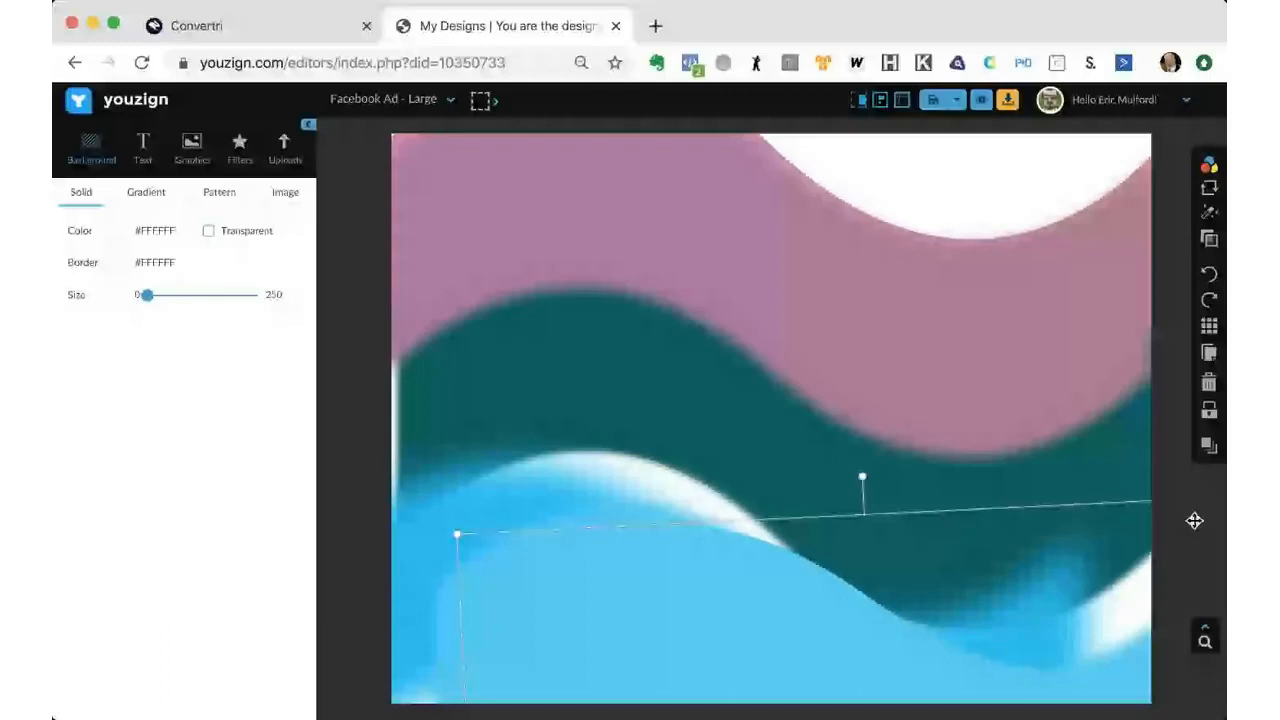
{"action": "left_click", "coordinate": [1208, 382]}
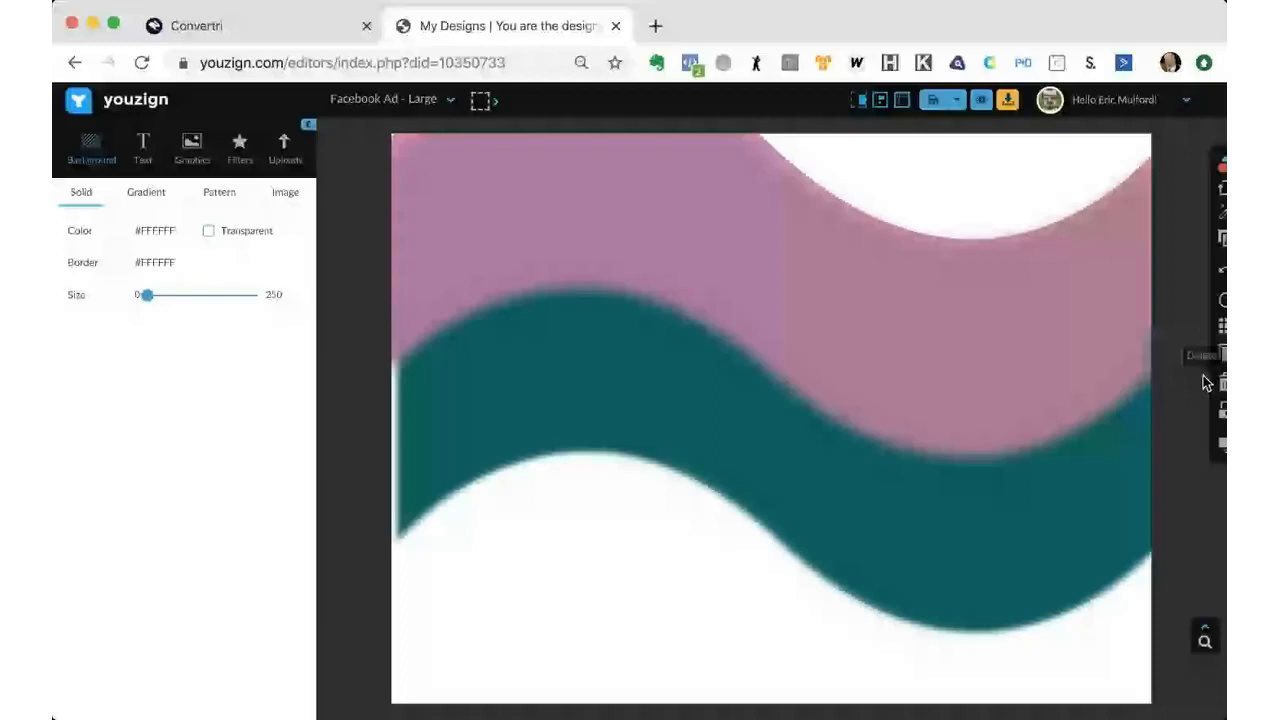
{"action": "left_click", "coordinate": [1207, 382]}
- Enlarge the blurred darker pink wave slightly and position it over the light pink wave across the canvas width
{"action": "left_click", "coordinate": [706, 295]}
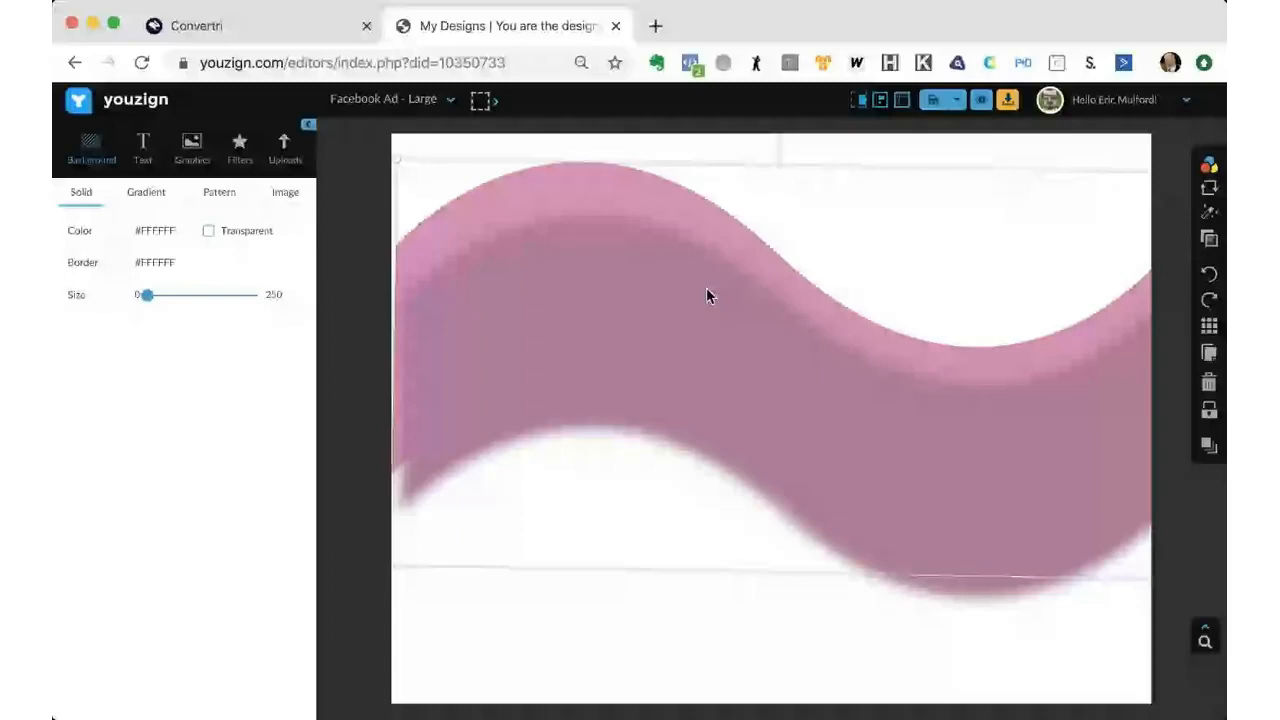
{"action": "left_click", "coordinate": [723, 380]}
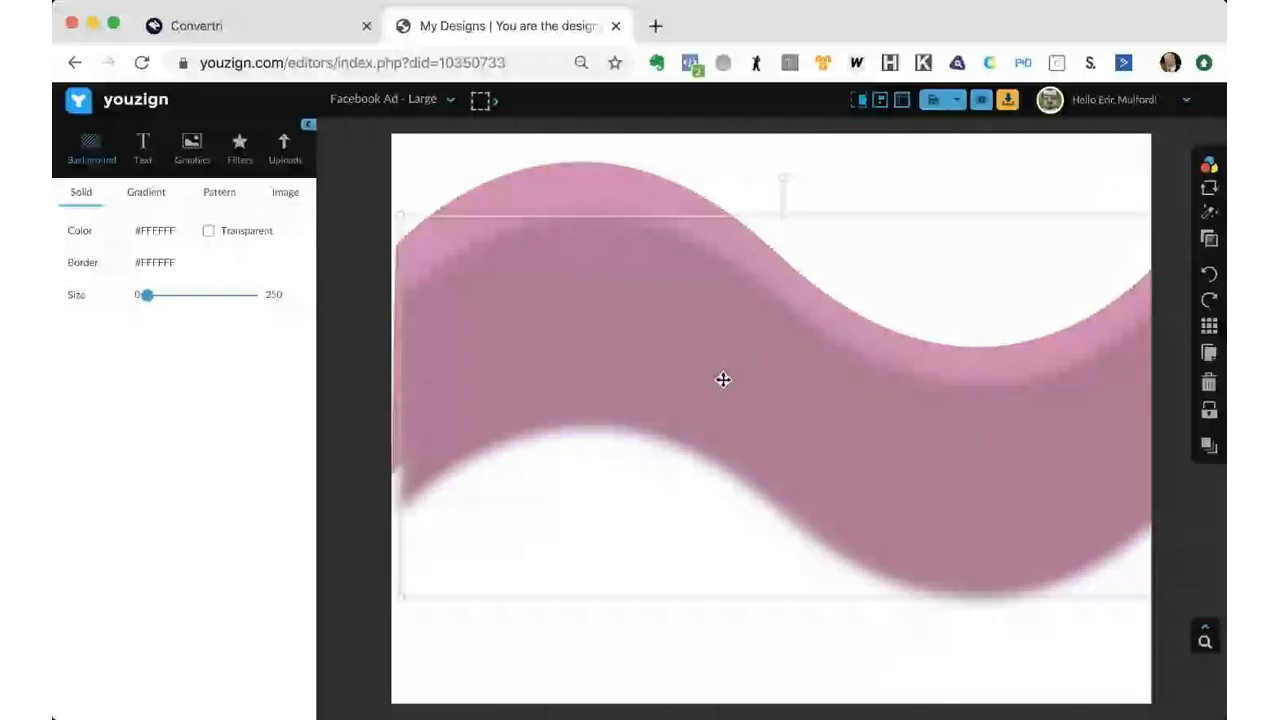
{"action": "left_click_drag", "start_coordinate": [723, 380], "coordinate": [1048, 627]}
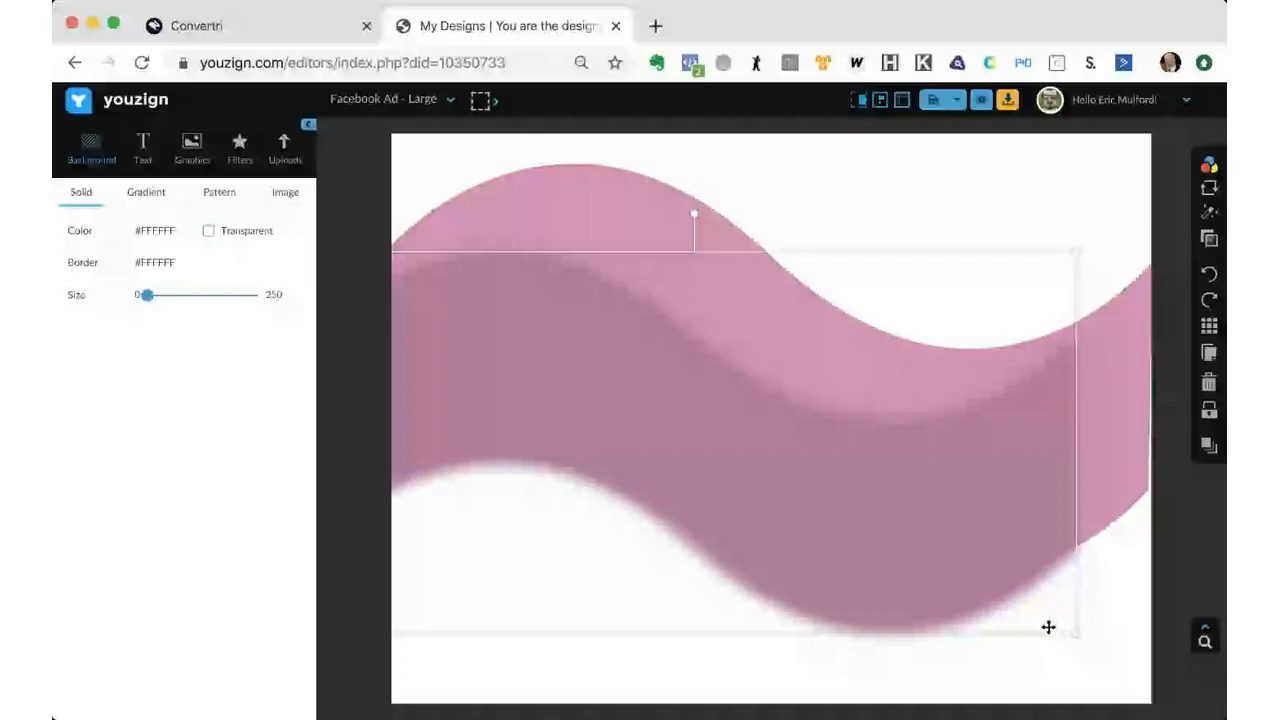
{"action": "left_click_drag", "start_coordinate": [1077, 638], "coordinate": [1086, 637]}
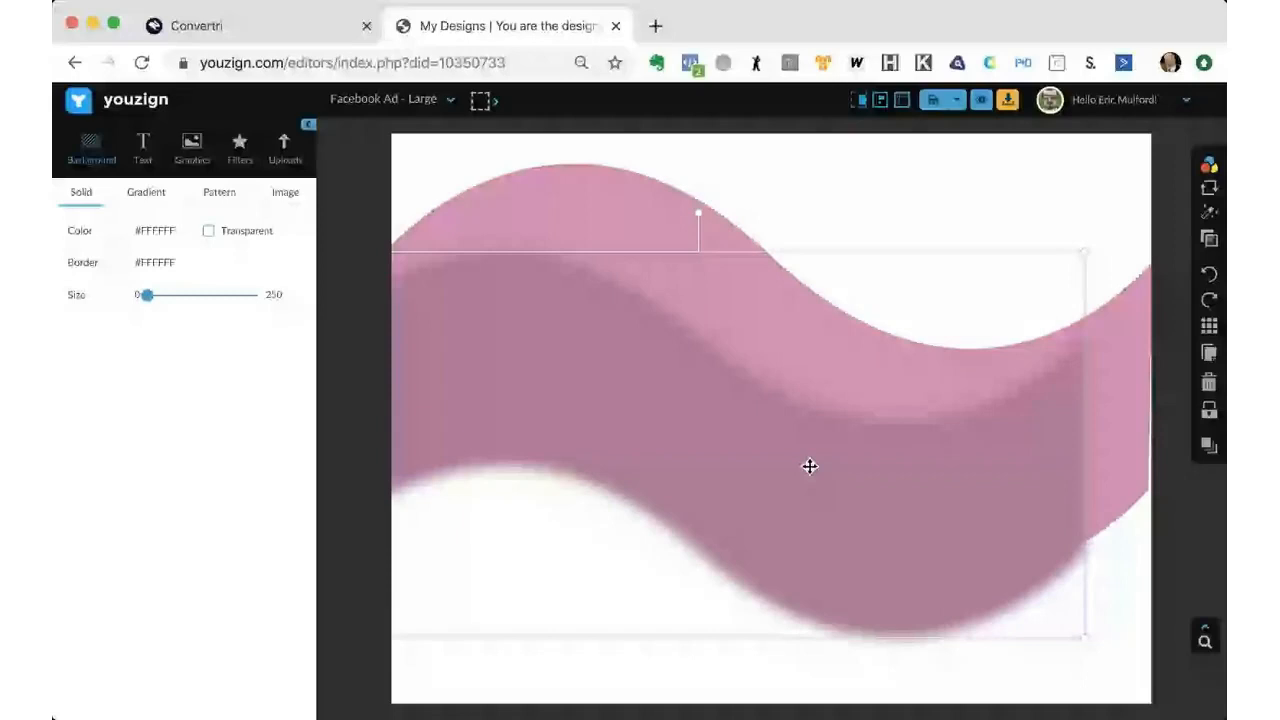
{"action": "left_click_drag", "start_coordinate": [810, 466], "coordinate": [441, 248]}
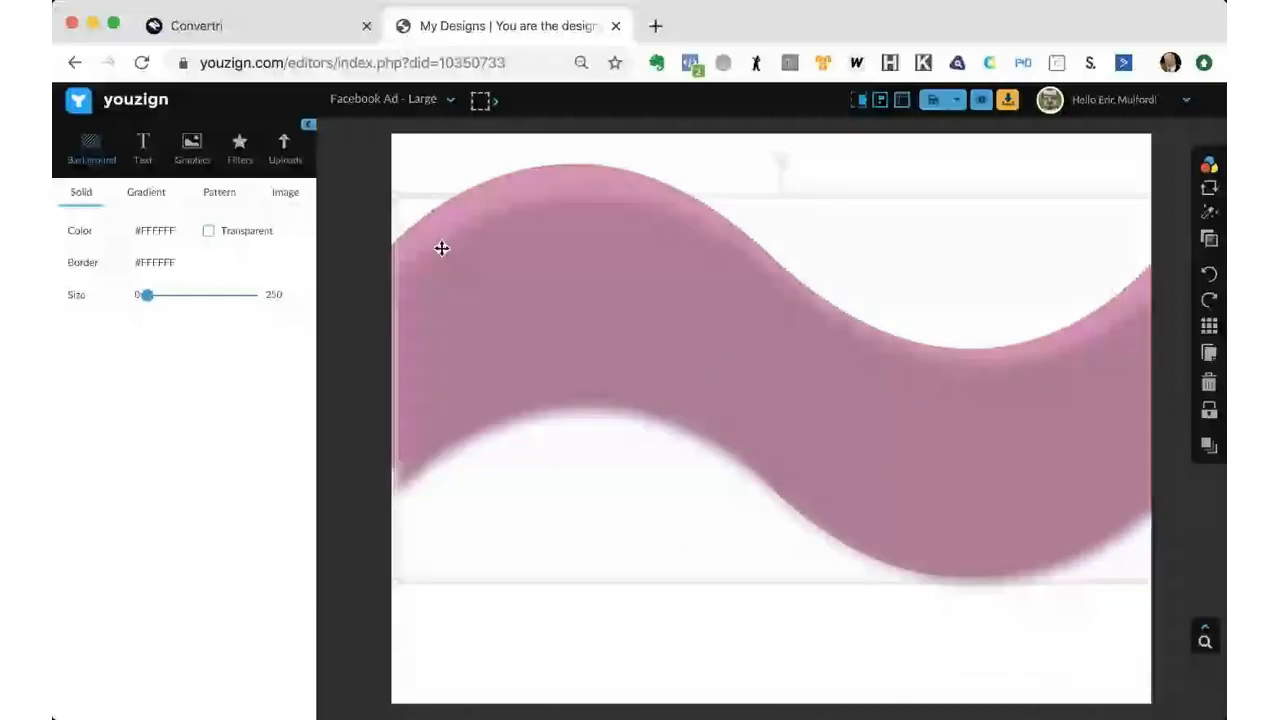
{"action": "left_click_drag", "start_coordinate": [394, 189], "coordinate": [389, 182]}
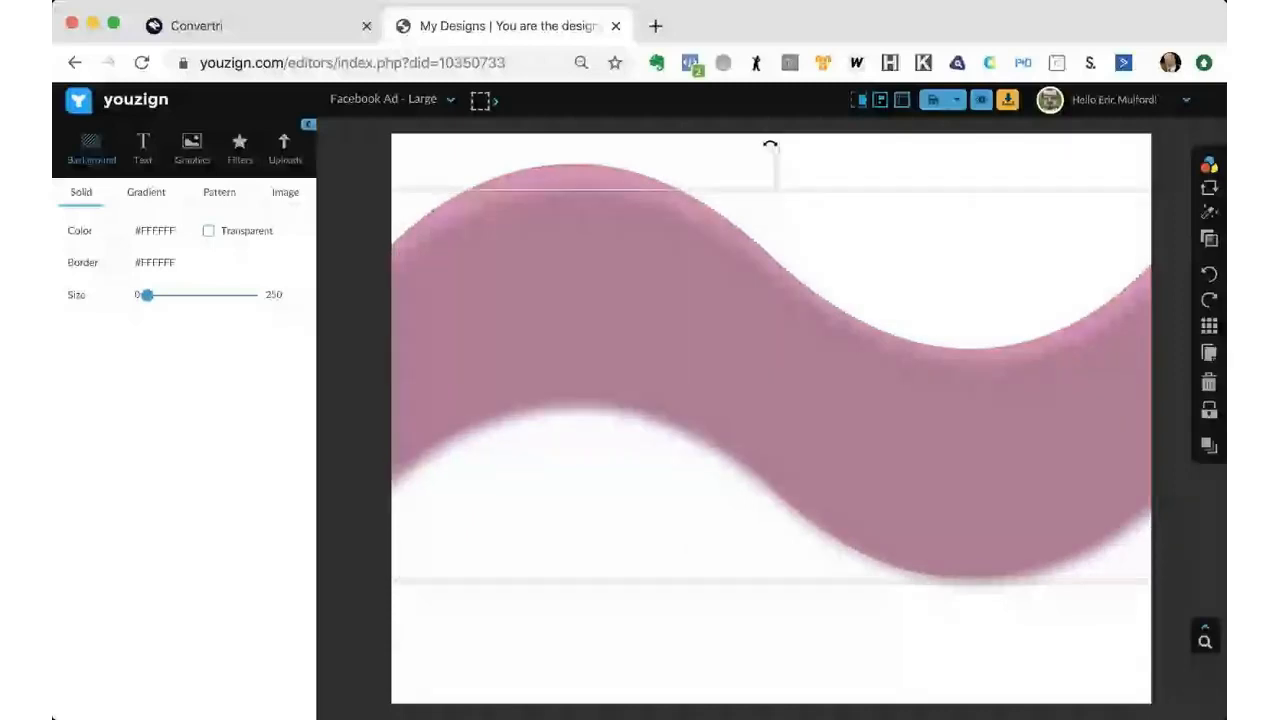
- Rotate the darker pink wave slightly clockwise and nudge it up to follow the light pink wave's curve
{"action": "left_click_drag", "start_coordinate": [770, 146], "coordinate": [781, 147]}
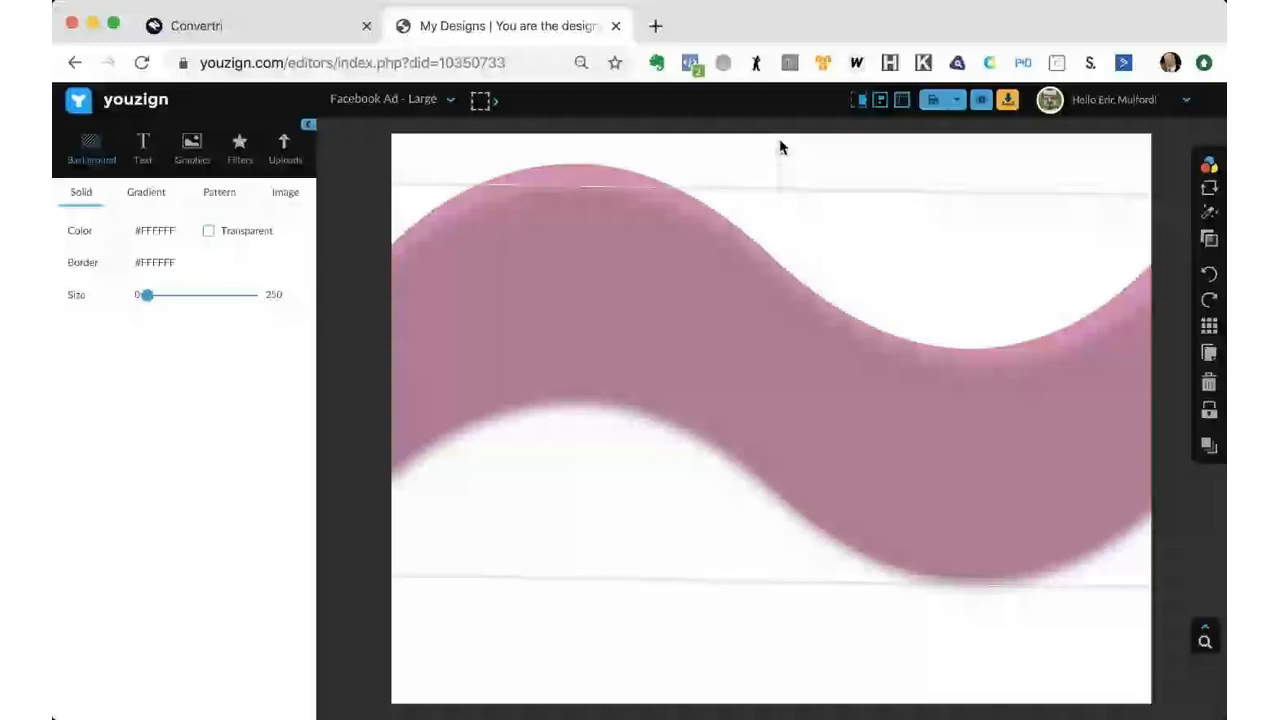
{"action": "left_click_drag", "start_coordinate": [728, 389], "coordinate": [723, 380]}
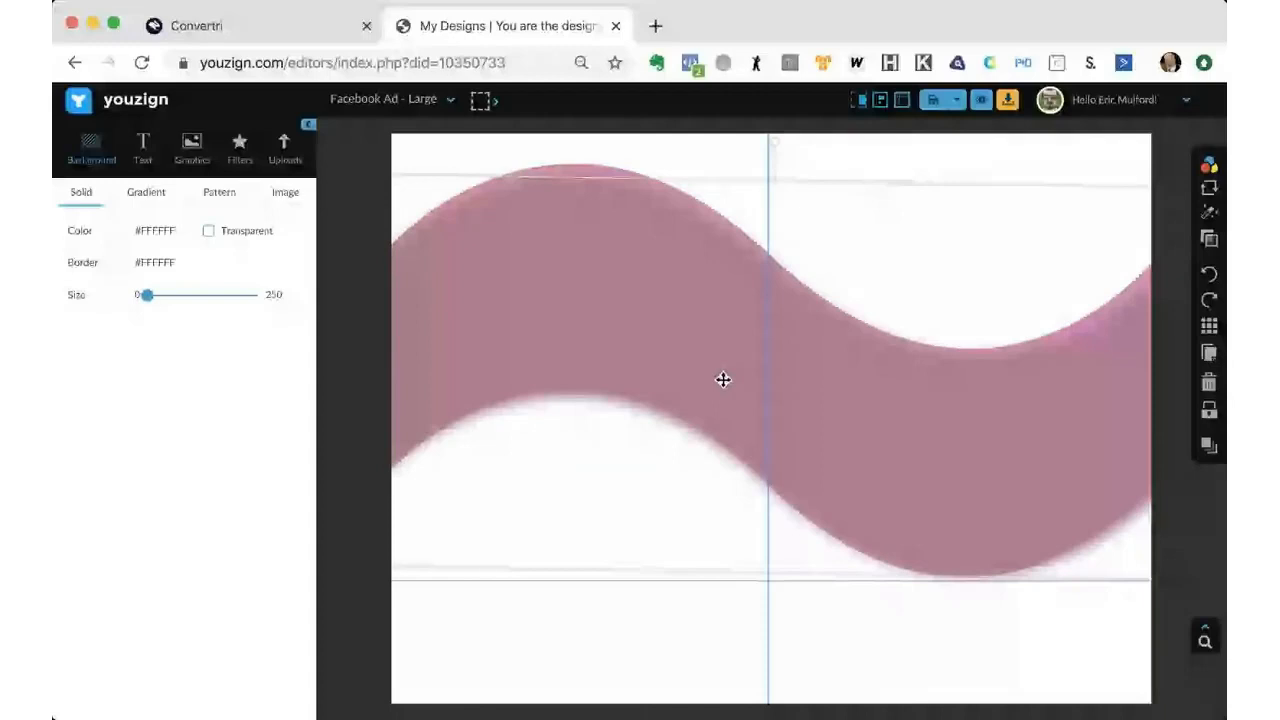
{"action": "left_click_drag", "start_coordinate": [723, 380], "coordinate": [723, 380]}
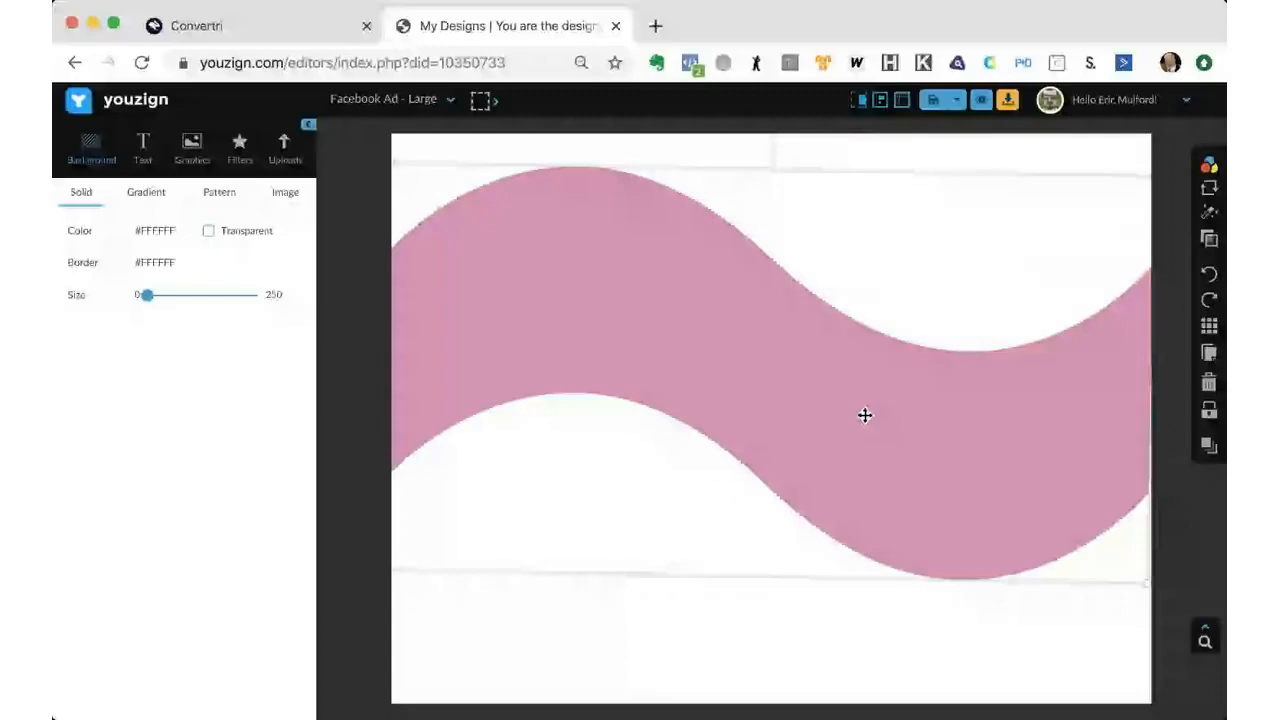
- Move the light pink wave up near the canvas's upper edge and duplicate it
{"action": "left_click_drag", "start_coordinate": [865, 415], "coordinate": [959, 398]}
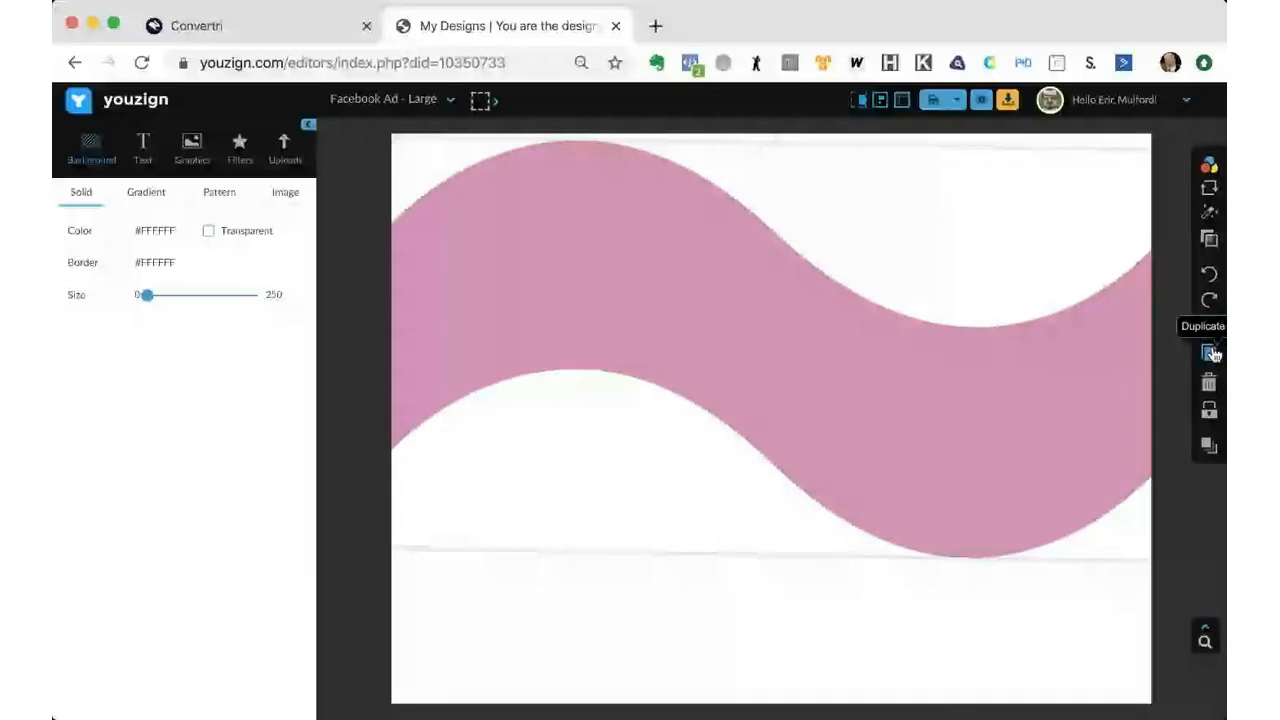
{"action": "left_click", "coordinate": [1212, 354]}
- Apply a blur with radius 16 to the duplicated pink wave
{"action": "left_click", "coordinate": [1208, 218]}
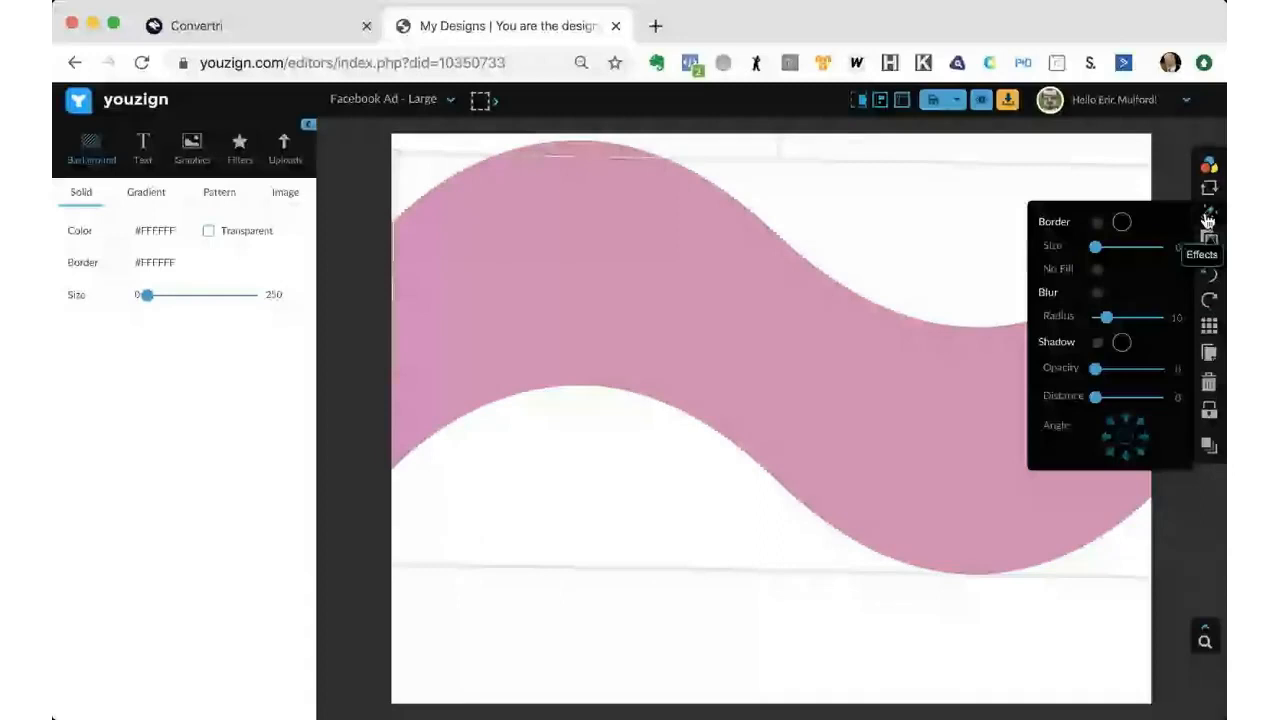
{"action": "left_click", "coordinate": [1097, 294]}
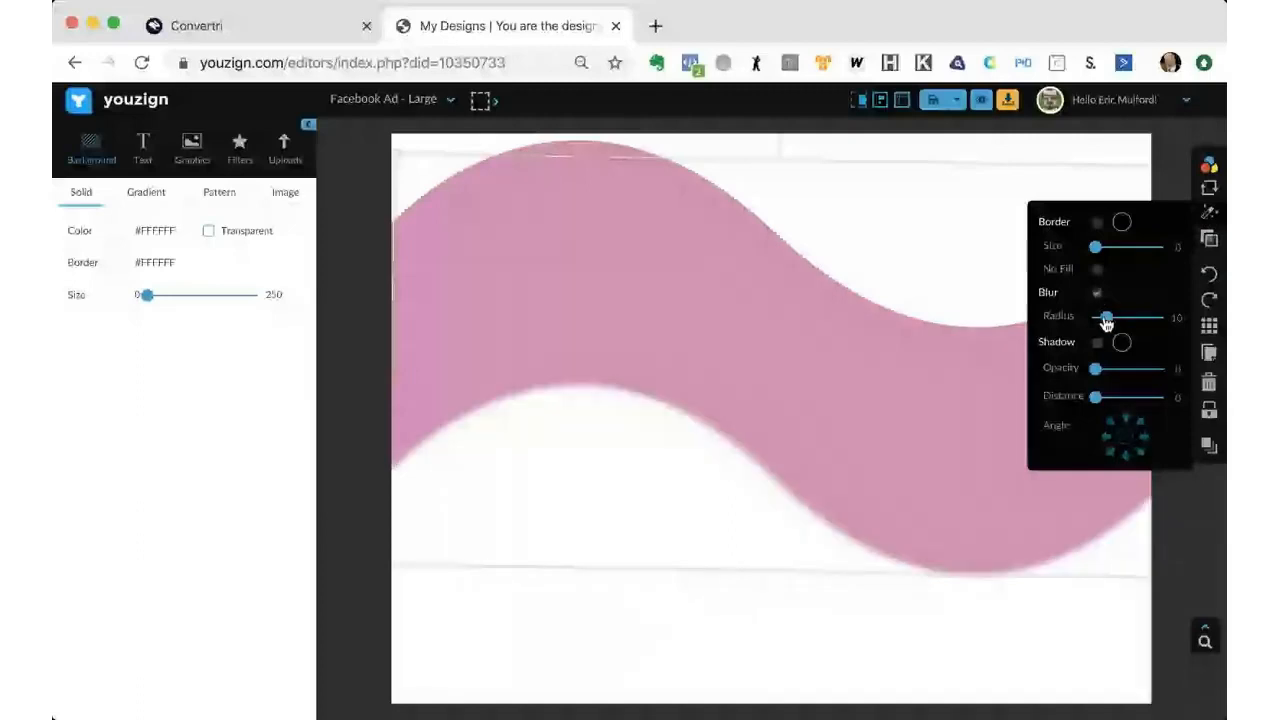
{"action": "left_click_drag", "start_coordinate": [1106, 318], "coordinate": [1114, 317]}
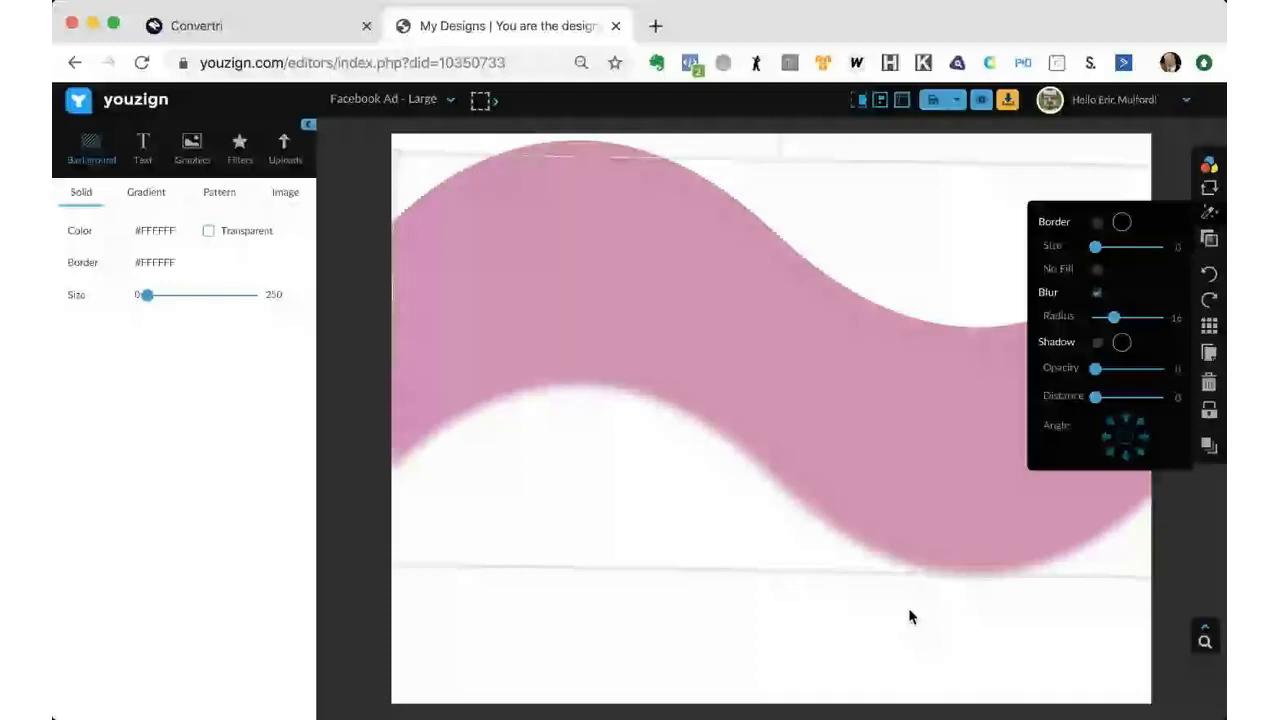
- Duplicate the blurred pink wave, recolour the copy a slightly darker pink and offset it slightly downward
{"action": "left_click", "coordinate": [1209, 354]}
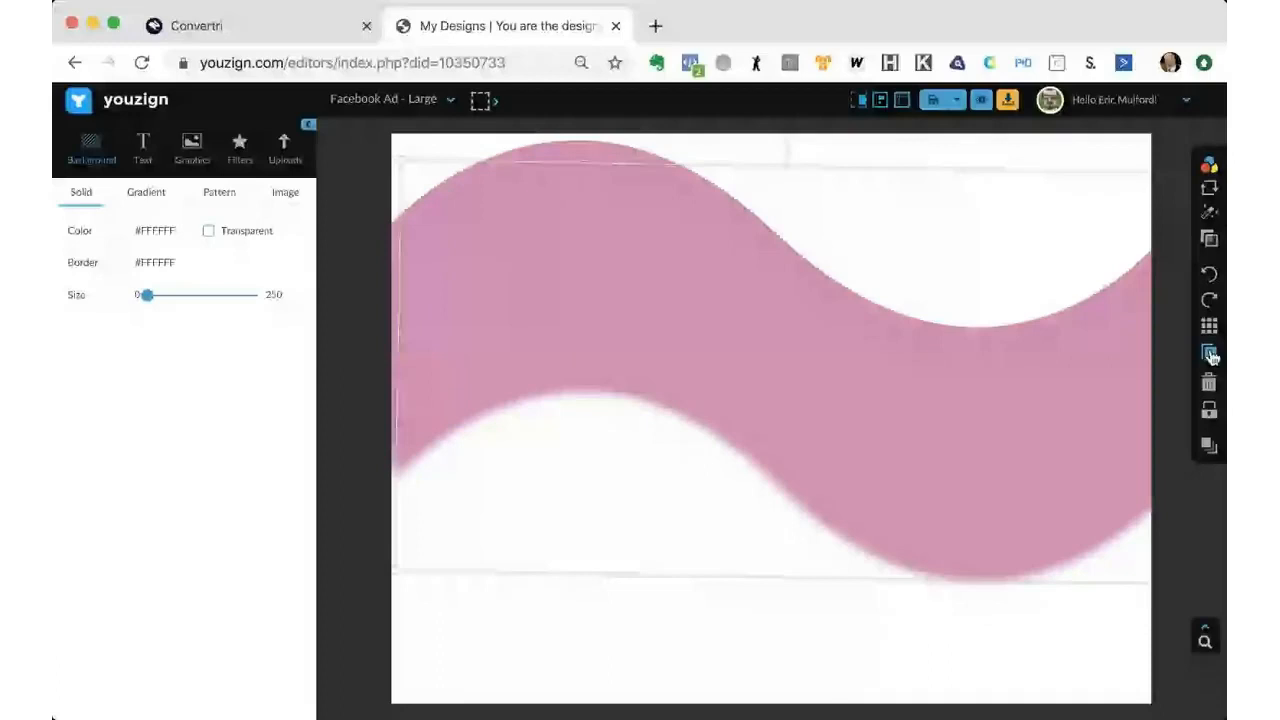
{"action": "left_click_drag", "start_coordinate": [980, 437], "coordinate": [987, 447]}
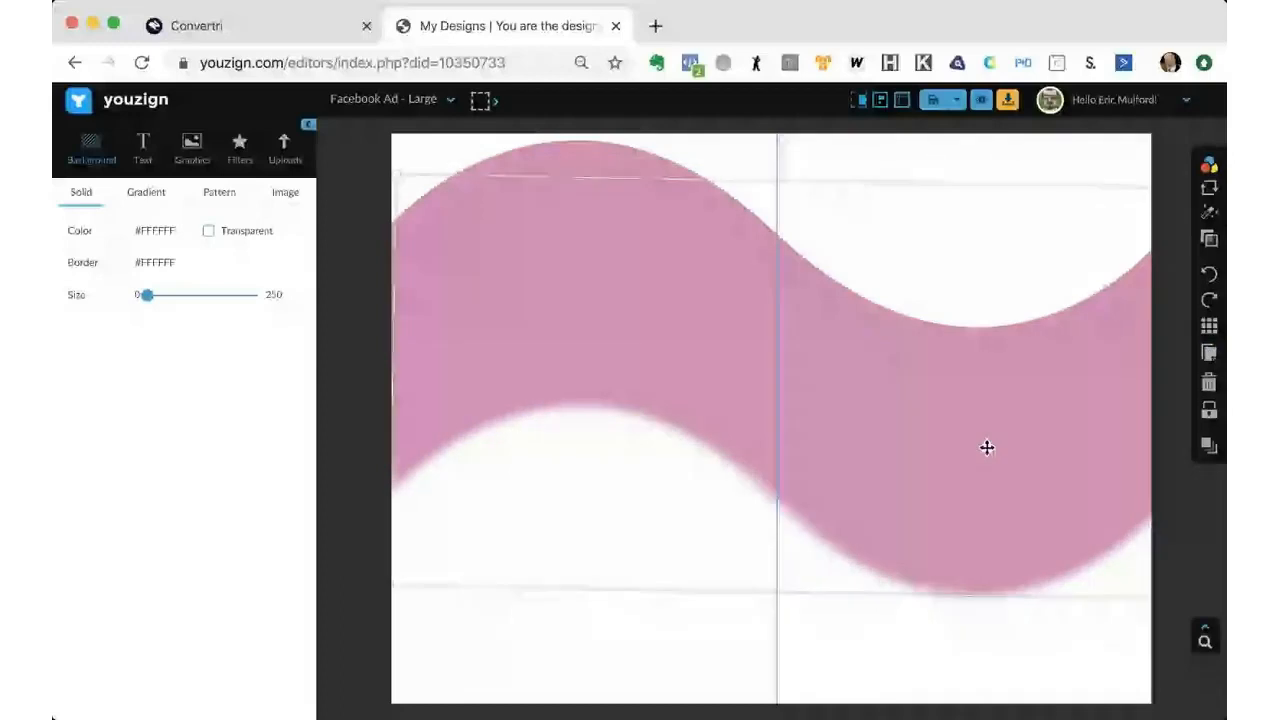
{"action": "left_click", "coordinate": [1175, 164]}
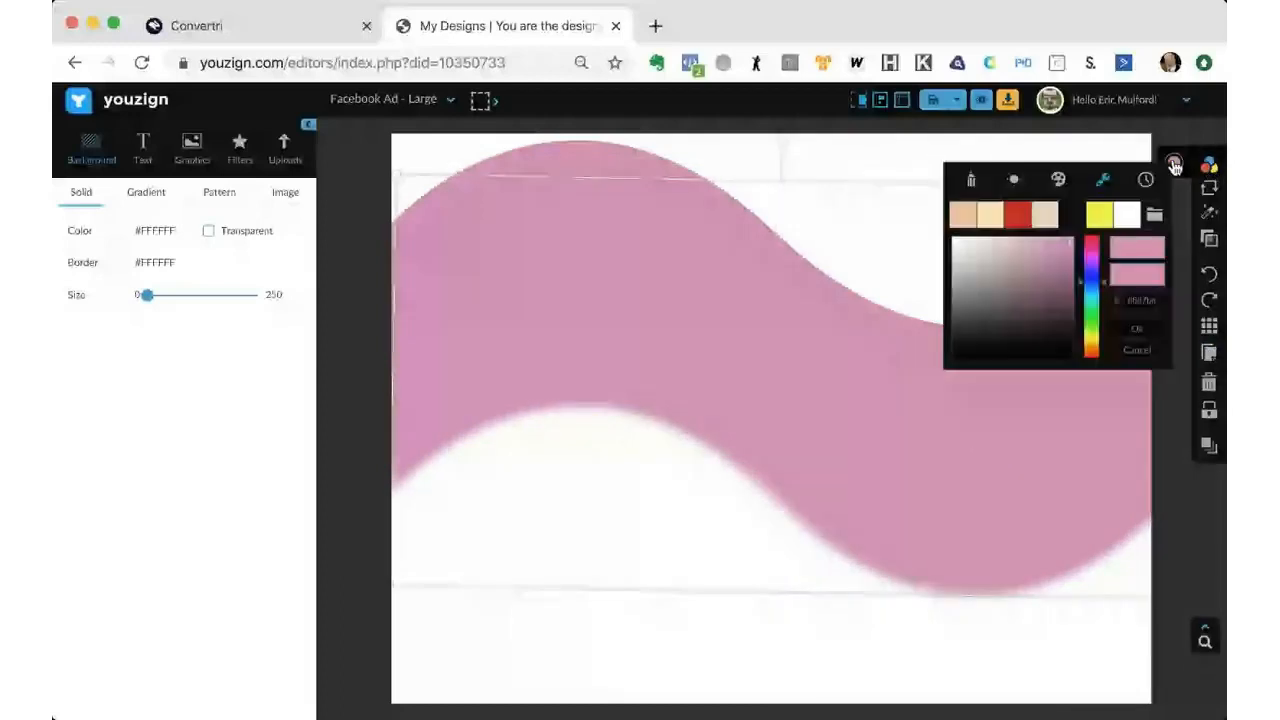
{"action": "left_click", "coordinate": [1071, 246]}
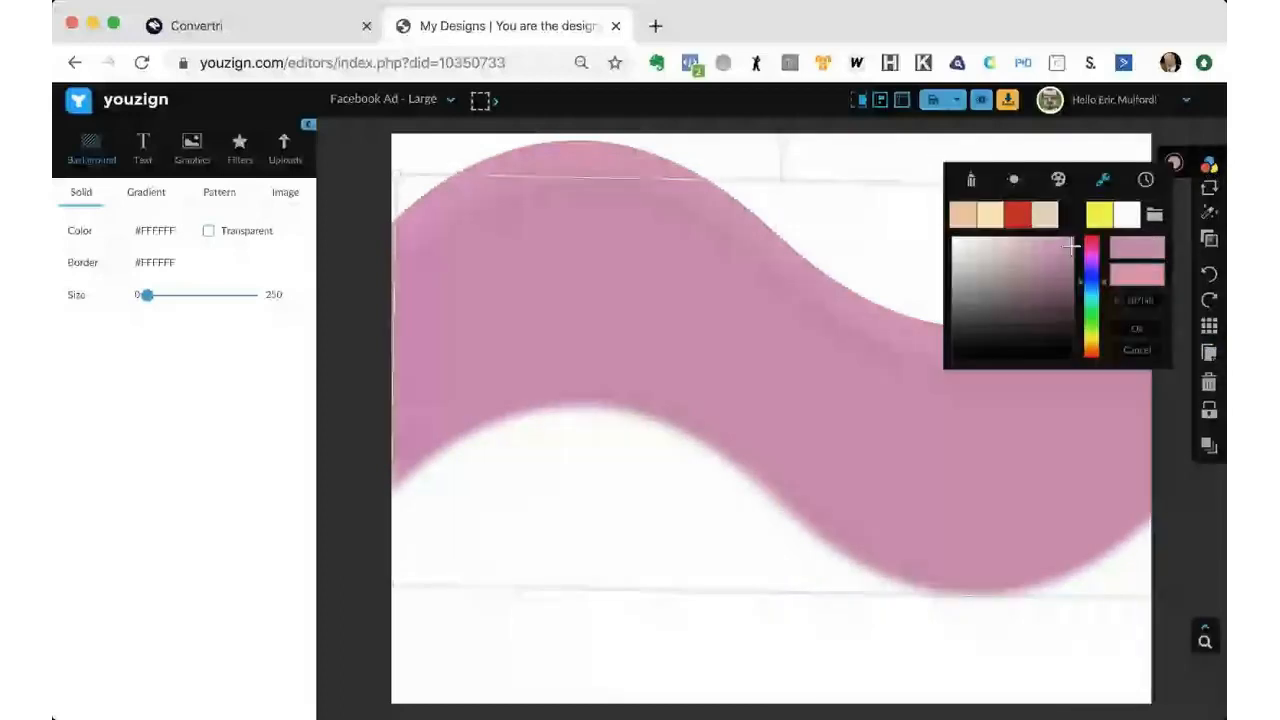
{"action": "left_click", "coordinate": [1003, 438]}
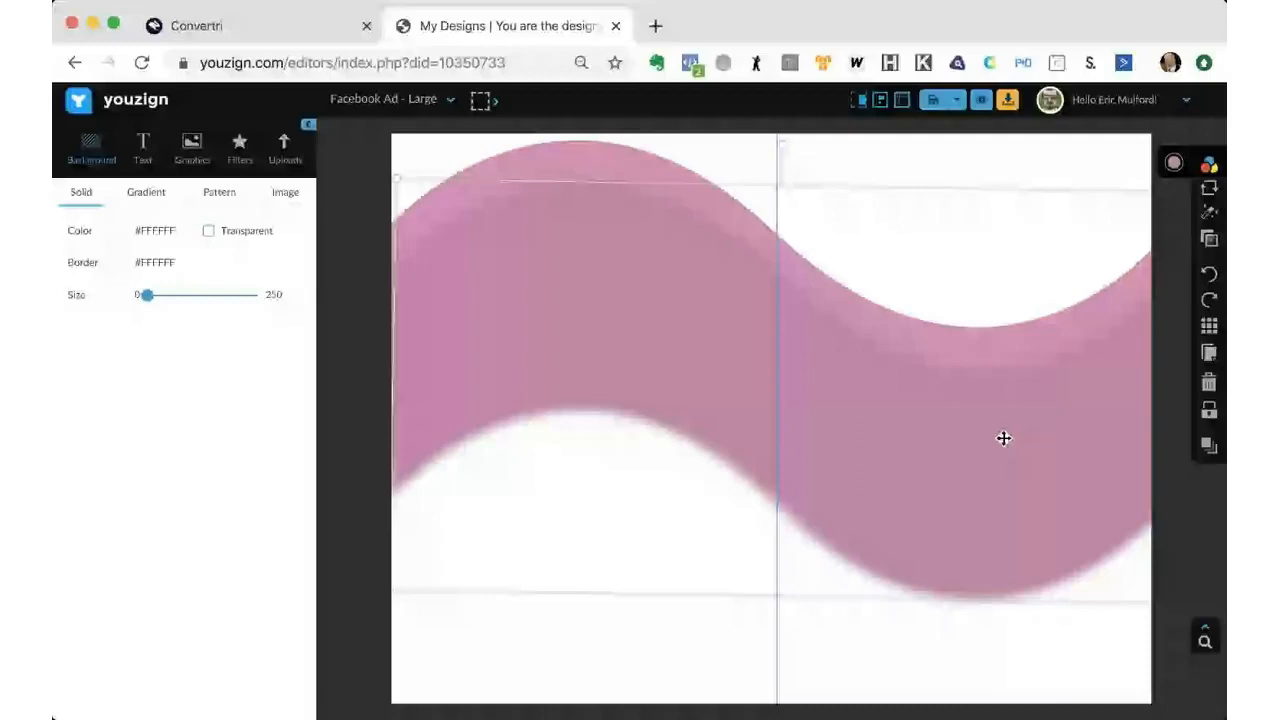
- Set the darker pink wave's opacity to 90 and move it down so the lighter pink shows along its upper edge
{"action": "left_click", "coordinate": [1209, 214]}
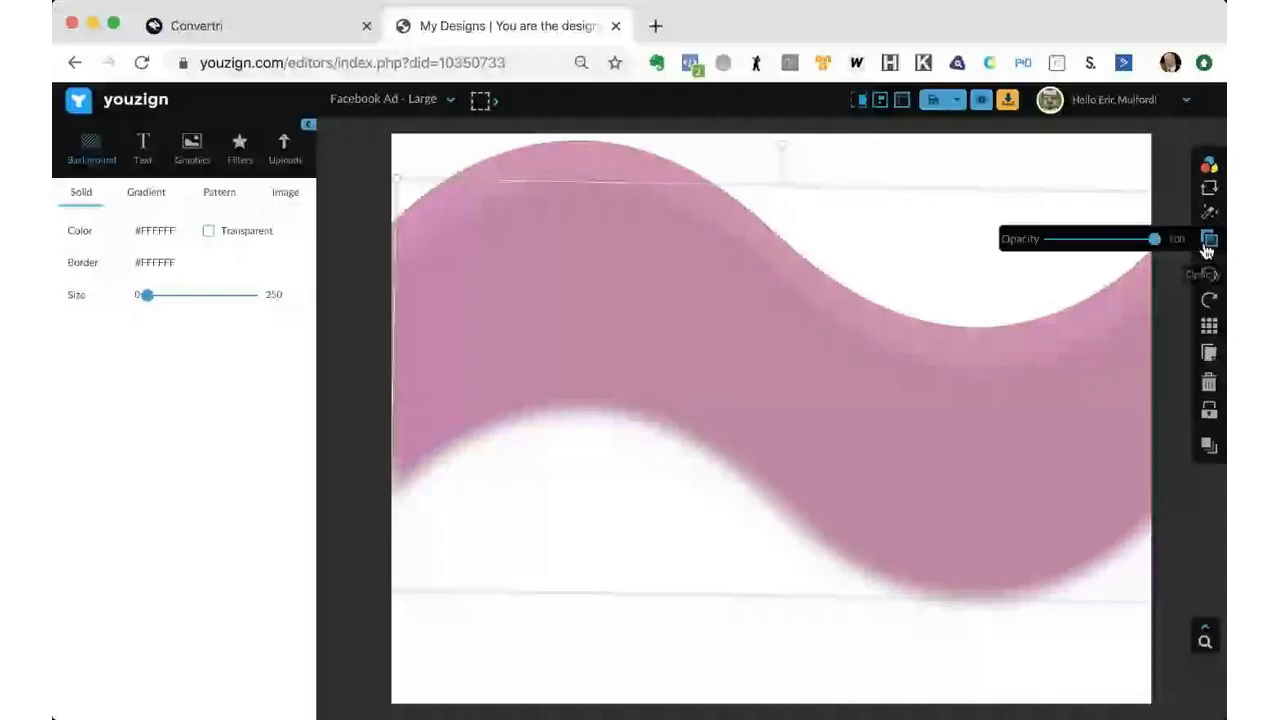
{"action": "left_click_drag", "start_coordinate": [1156, 241], "coordinate": [1145, 241]}
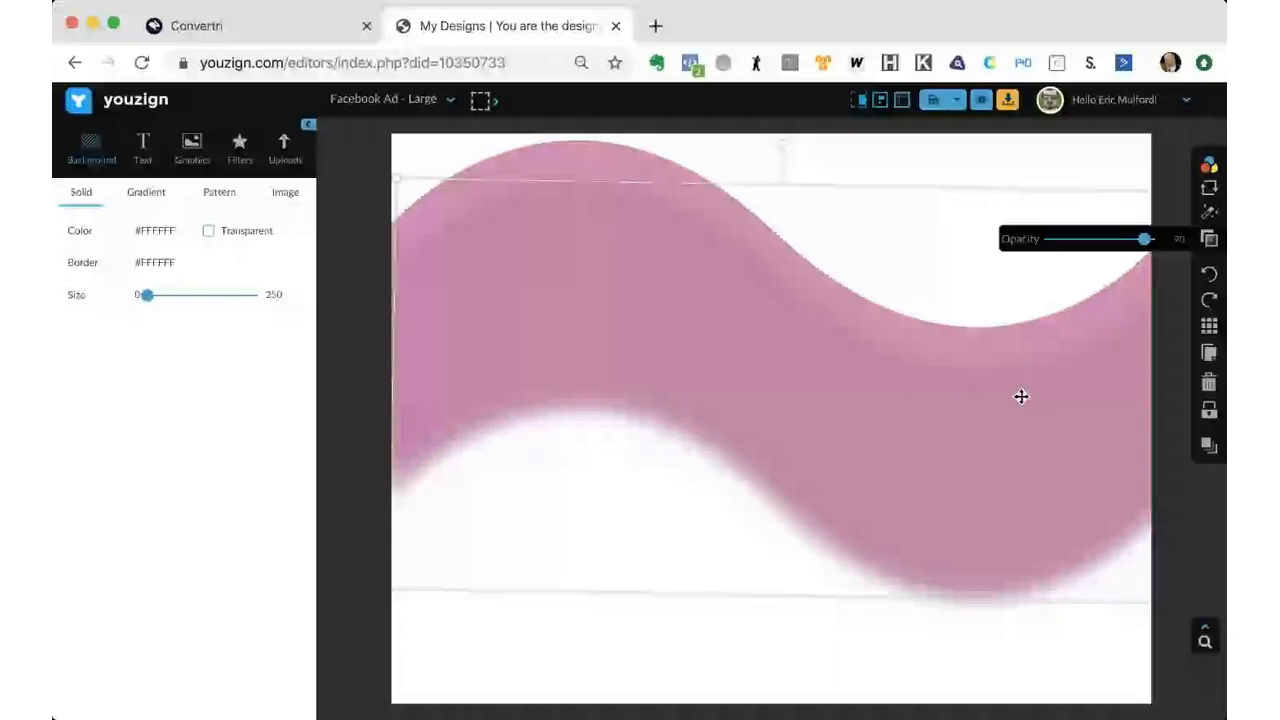
{"action": "left_click_drag", "start_coordinate": [1021, 396], "coordinate": [947, 399]}
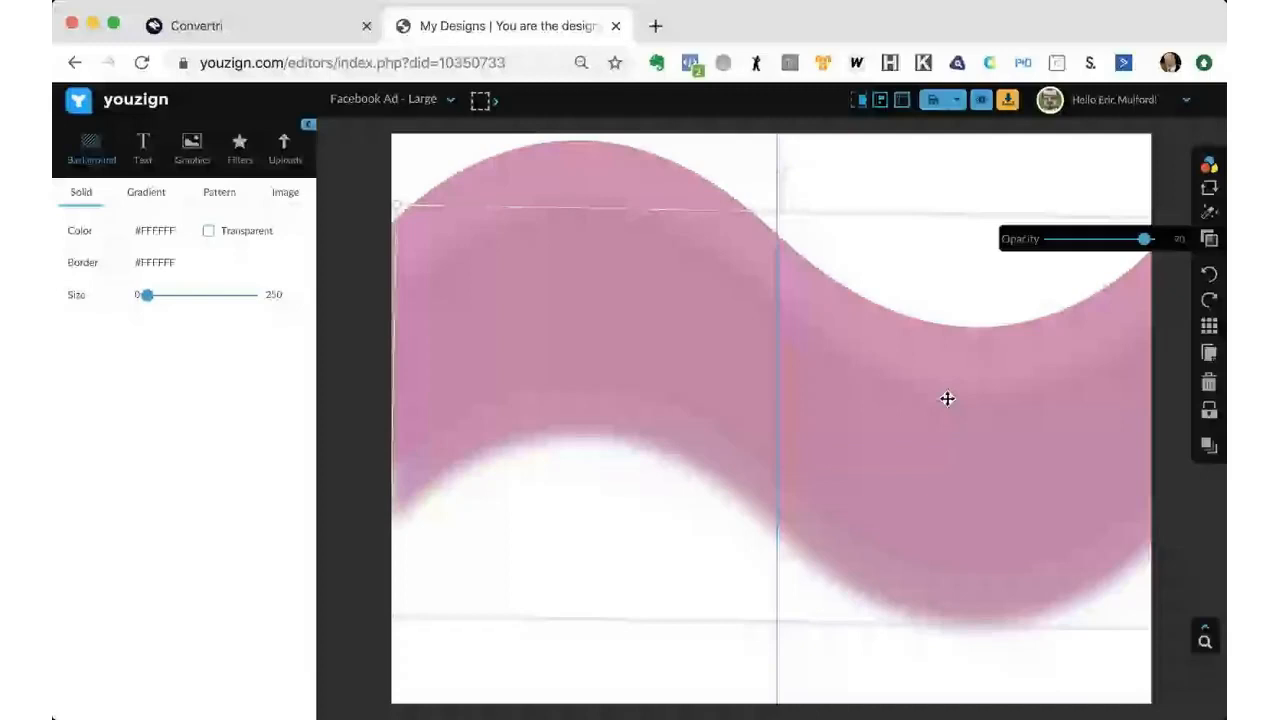
- Lower the opacity of the front wave and move it further down, extending the pink band toward the canvas's lower edge
{"action": "left_click_drag", "start_coordinate": [947, 399], "coordinate": [880, 405]}
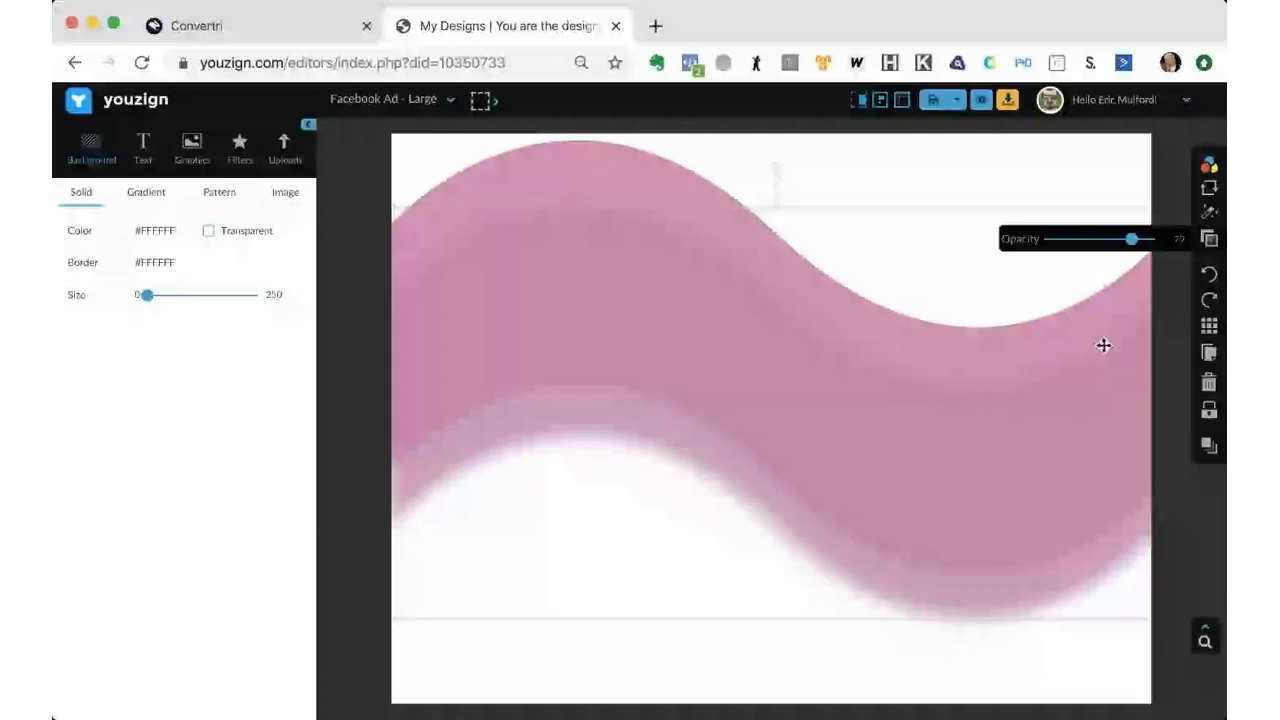
{"action": "left_click_drag", "start_coordinate": [1103, 345], "coordinate": [940, 482]}
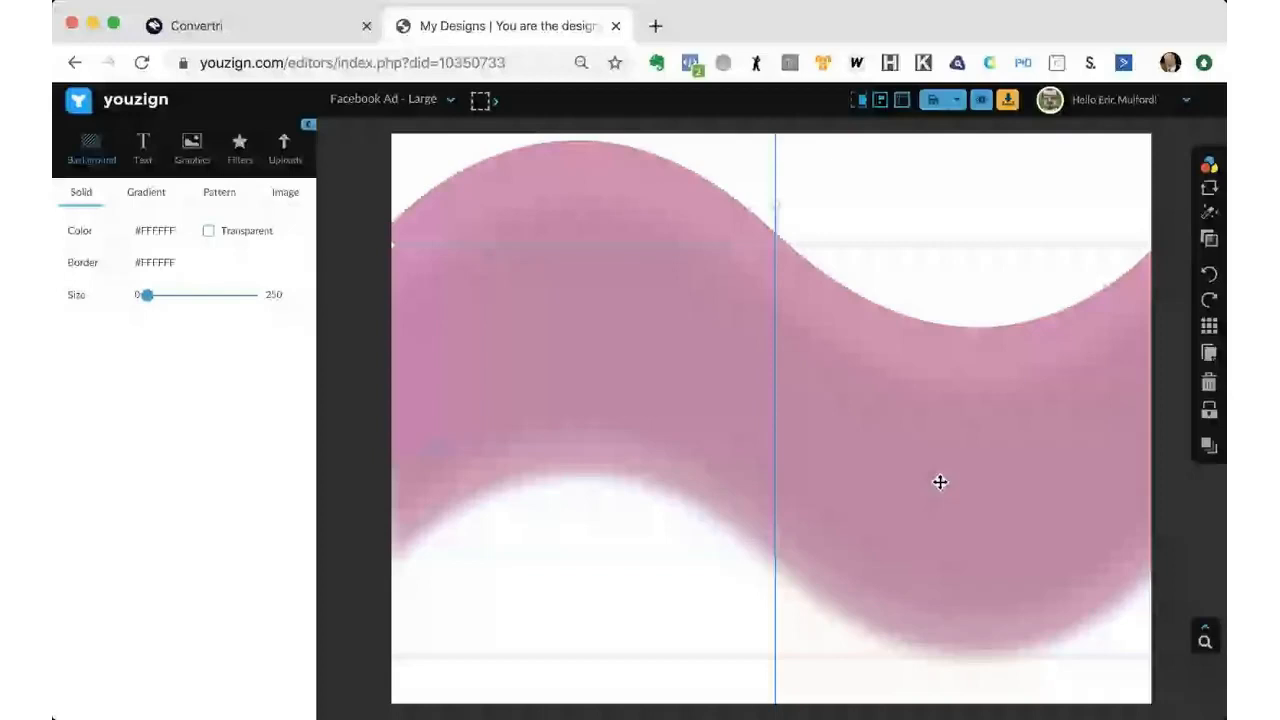
{"action": "left_click_drag", "start_coordinate": [940, 482], "coordinate": [934, 482]}
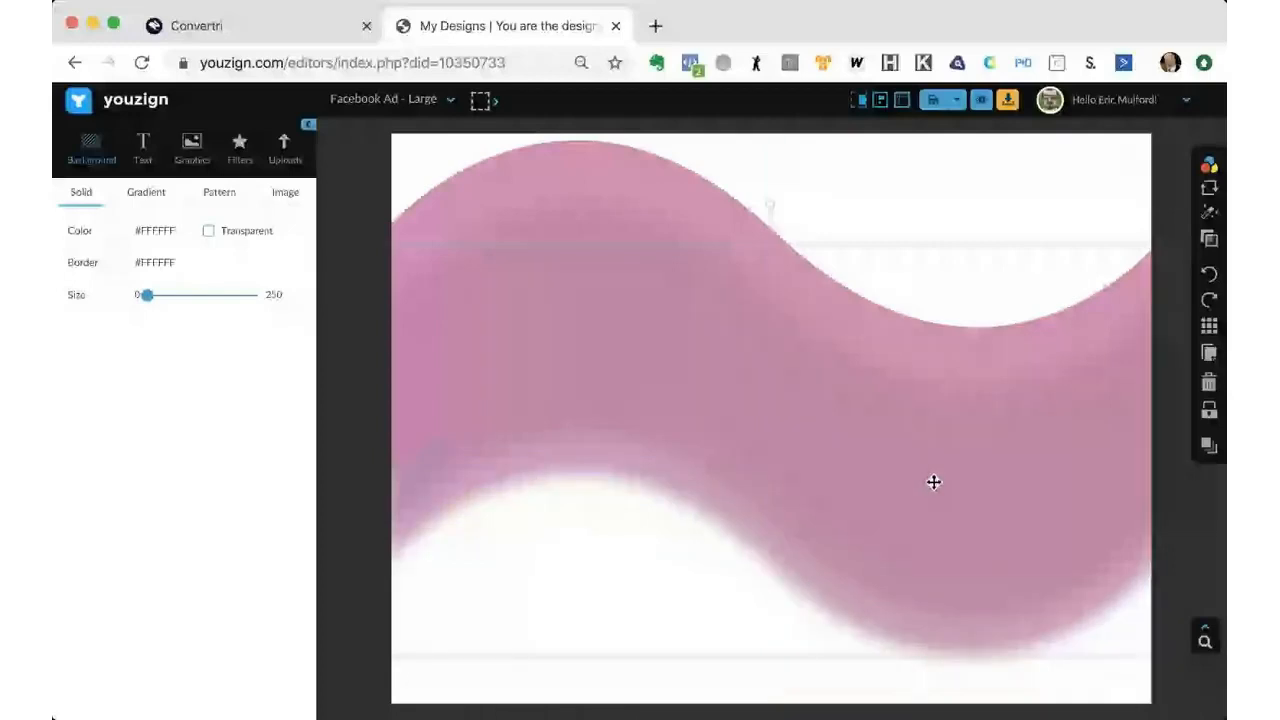
- Recolour the lower wave area dusky mauve using a duplicated layer, and turn off the front wave's blur for a crisp lower edge
{"action": "left_click", "coordinate": [1209, 164]}
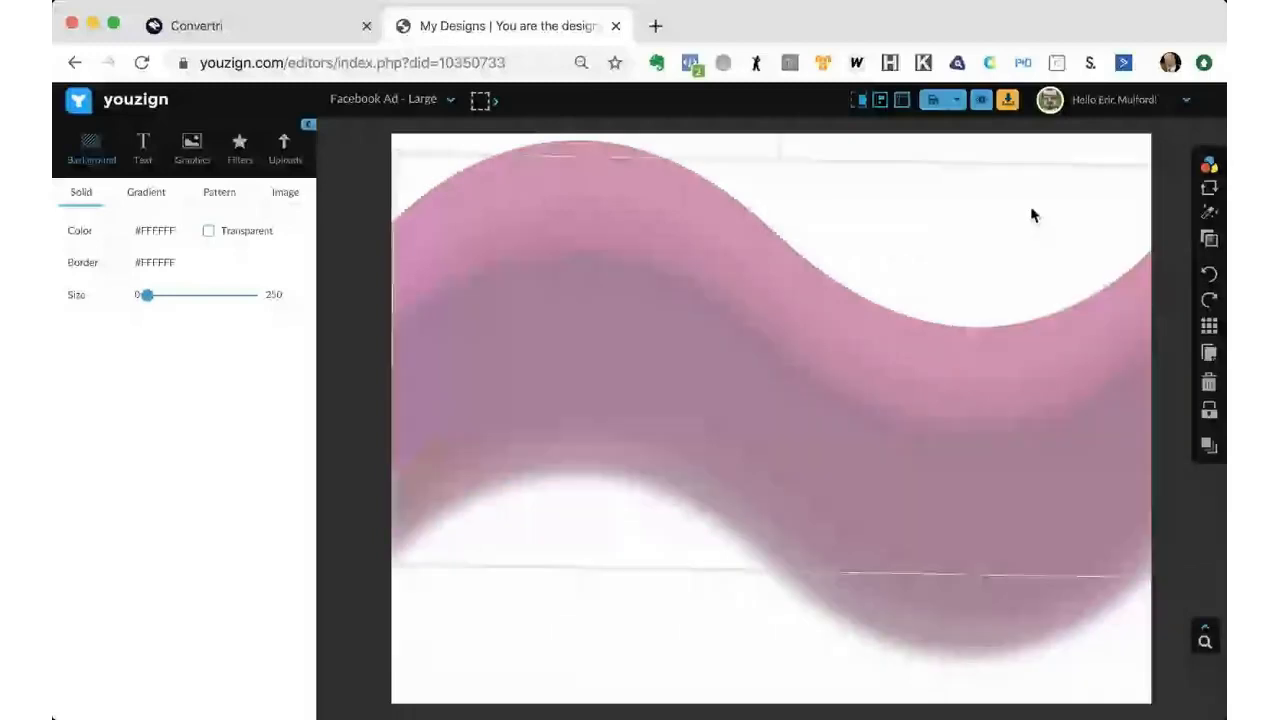
{"action": "left_click", "coordinate": [1210, 353]}
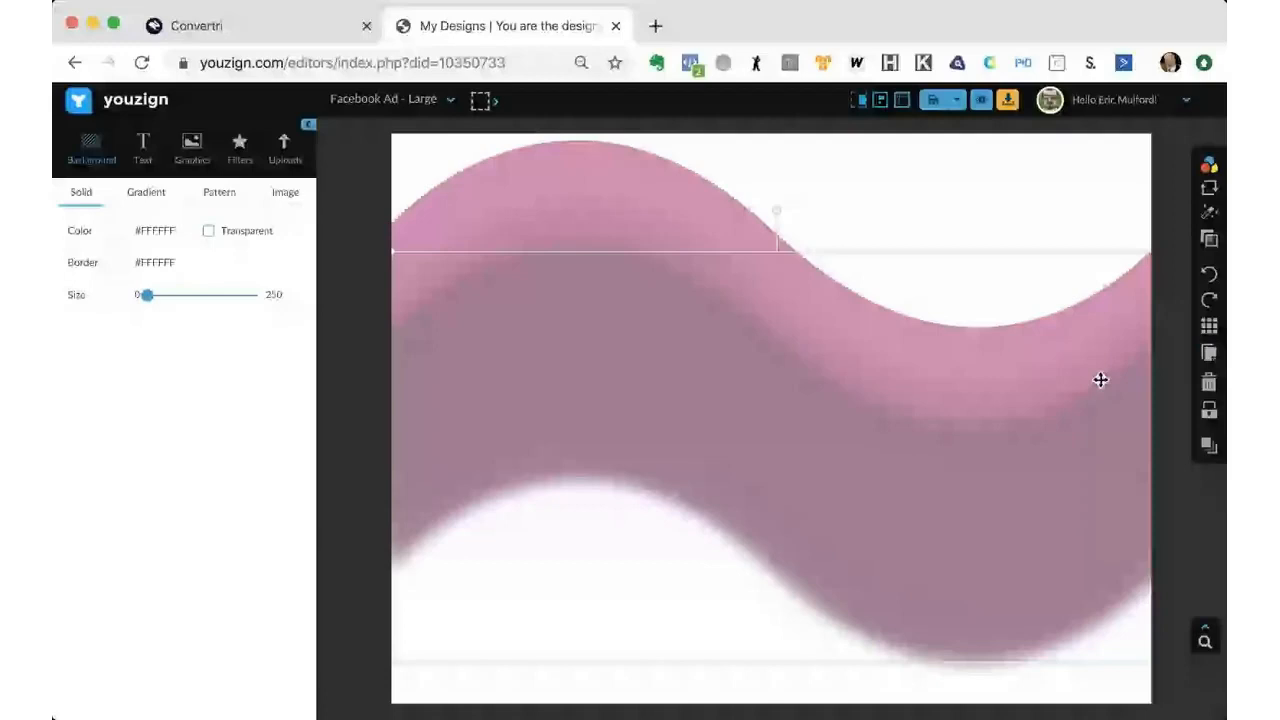
{"action": "left_click", "coordinate": [1204, 214]}
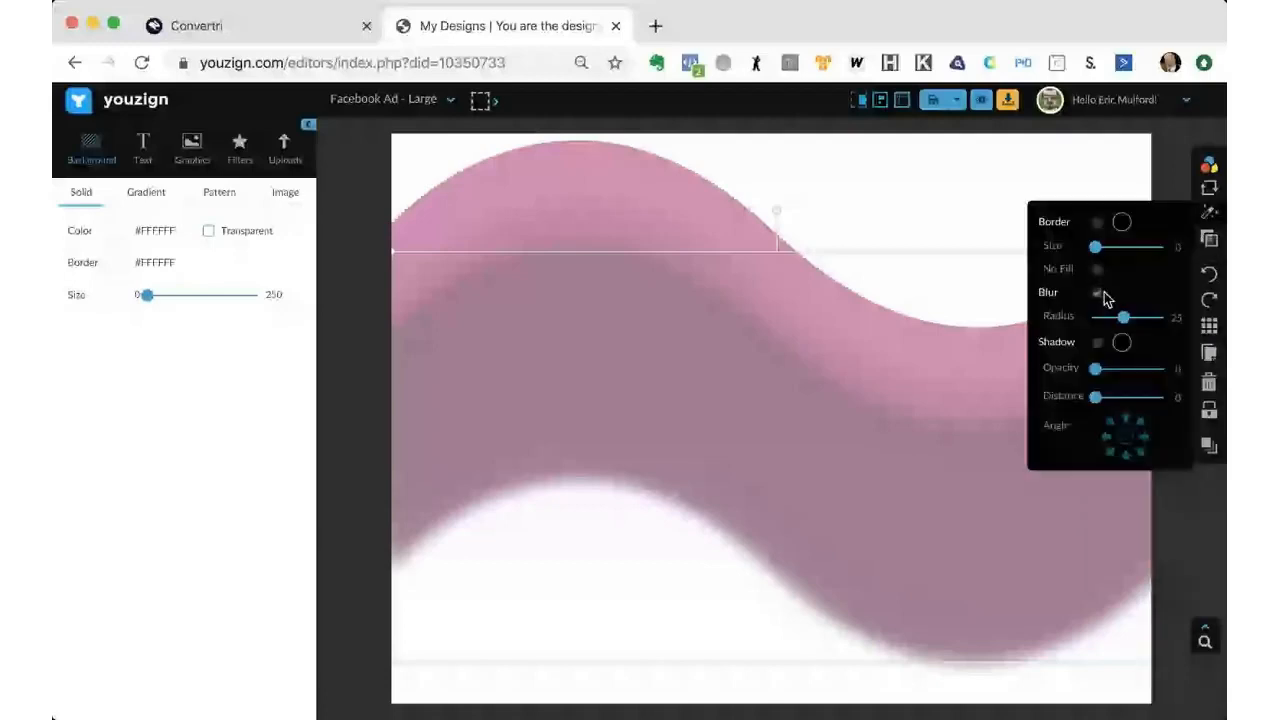
{"action": "left_click", "coordinate": [675, 640]}
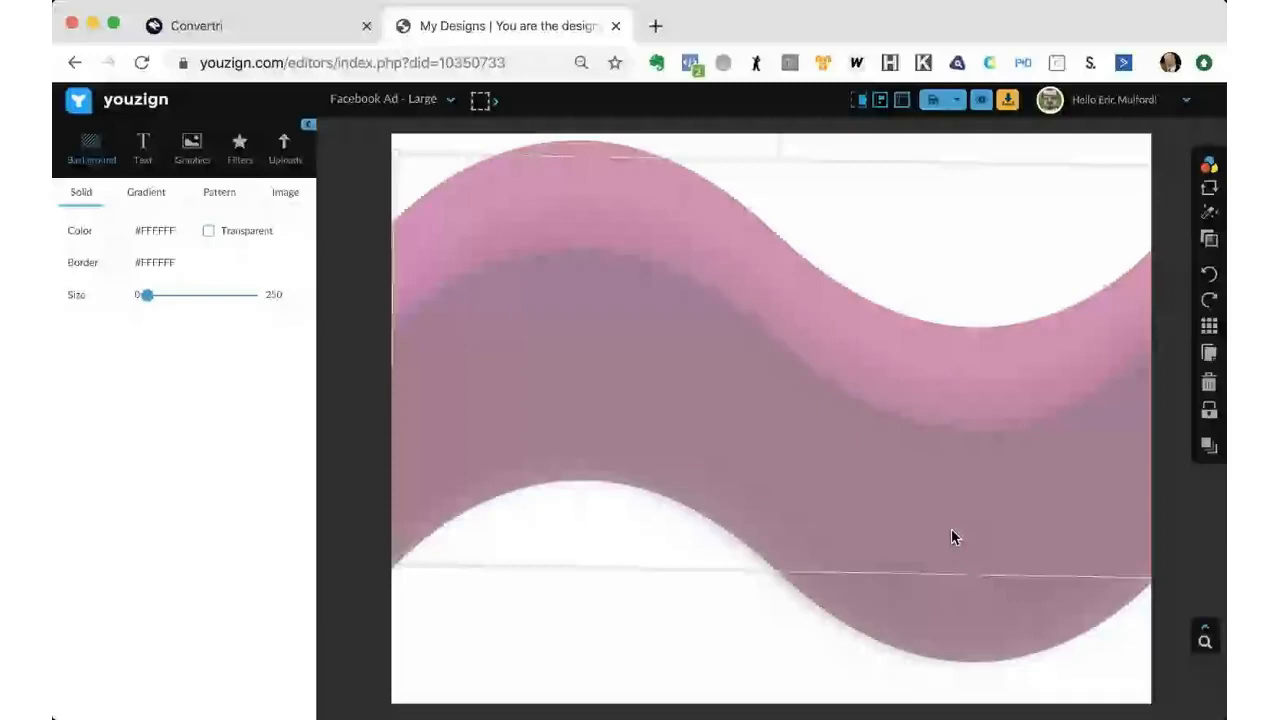
- Download the finished wave design as the JPG file Webinext1.jpg
{"action": "left_click", "coordinate": [245, 32]}
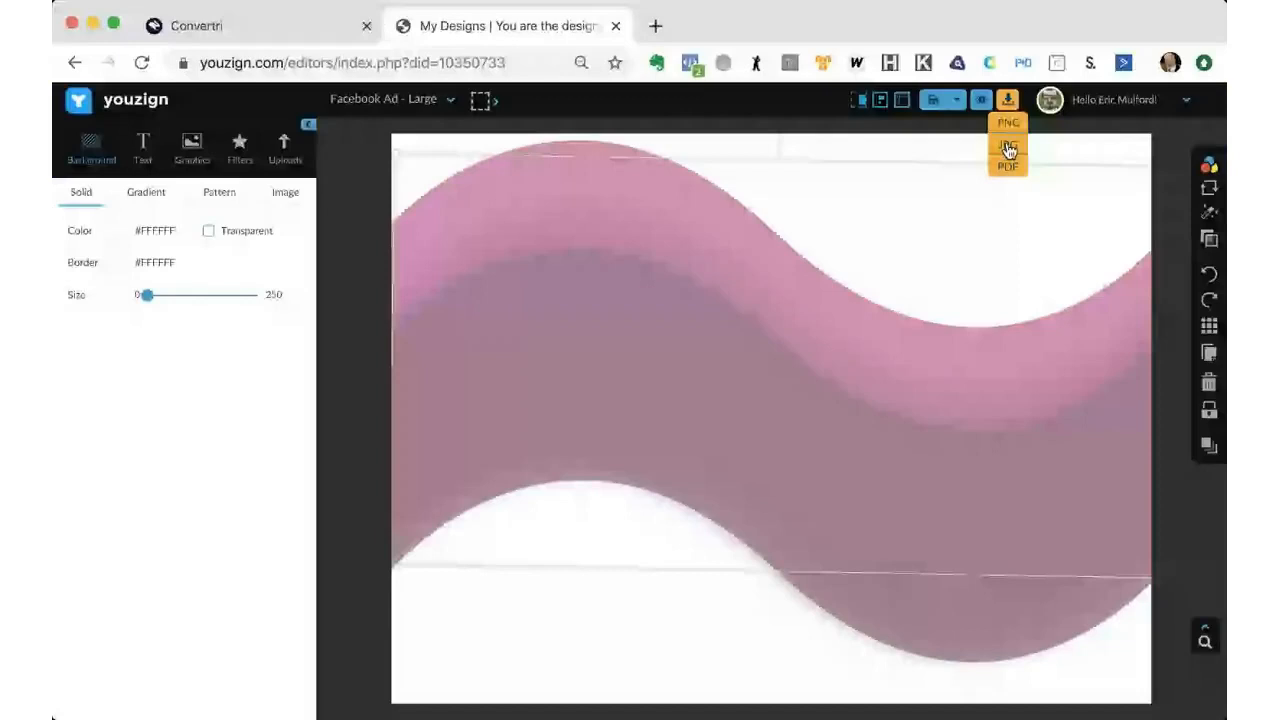
{"action": "left_click", "coordinate": [1008, 147]}
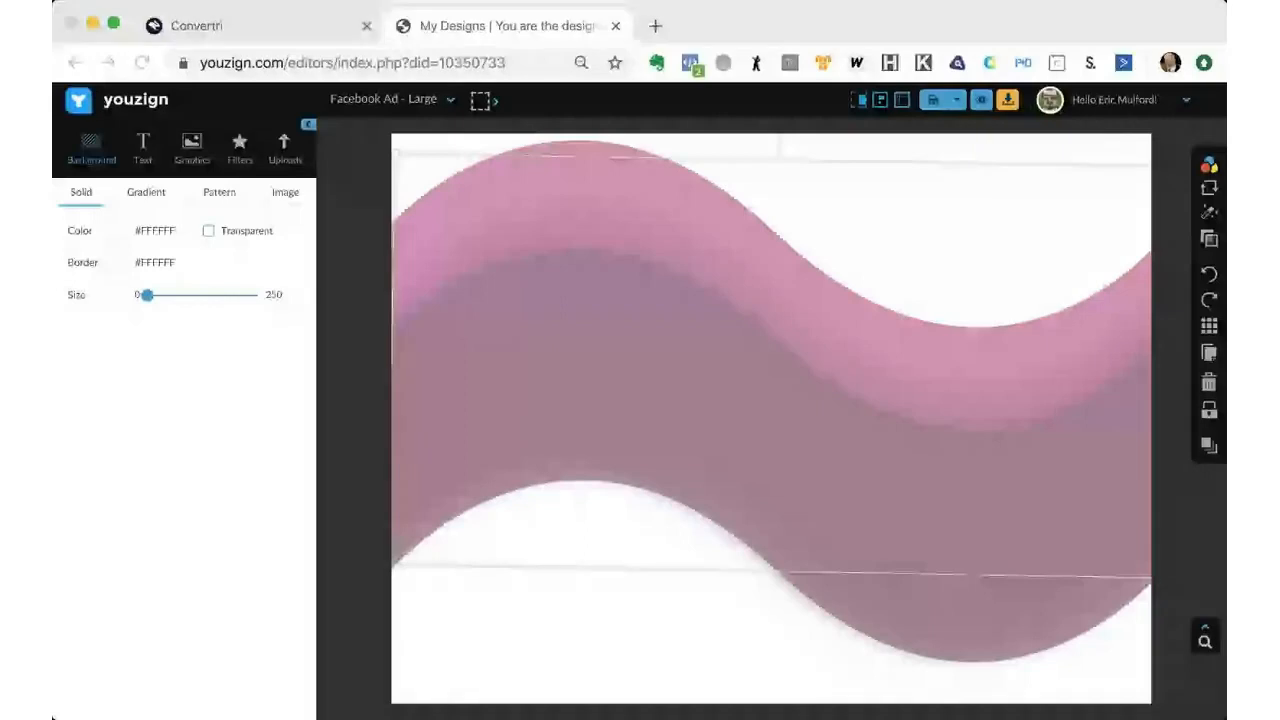
{"action": "key", "text": "Return"}
- Switch to Convertri, upload Webinext1.jpg and set it as the image of the full-width panel behind the BluCart sign-up form
{"action": "left_click", "coordinate": [197, 26]}
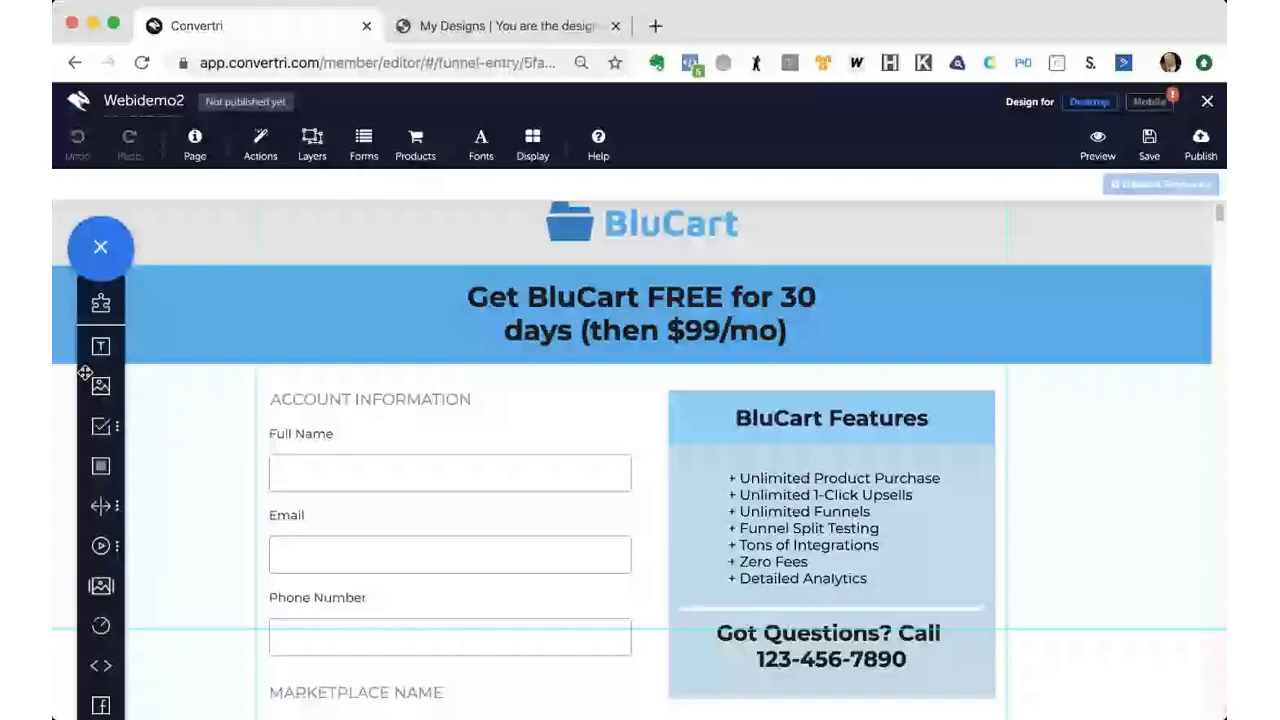
{"action": "left_click", "coordinate": [157, 443]}
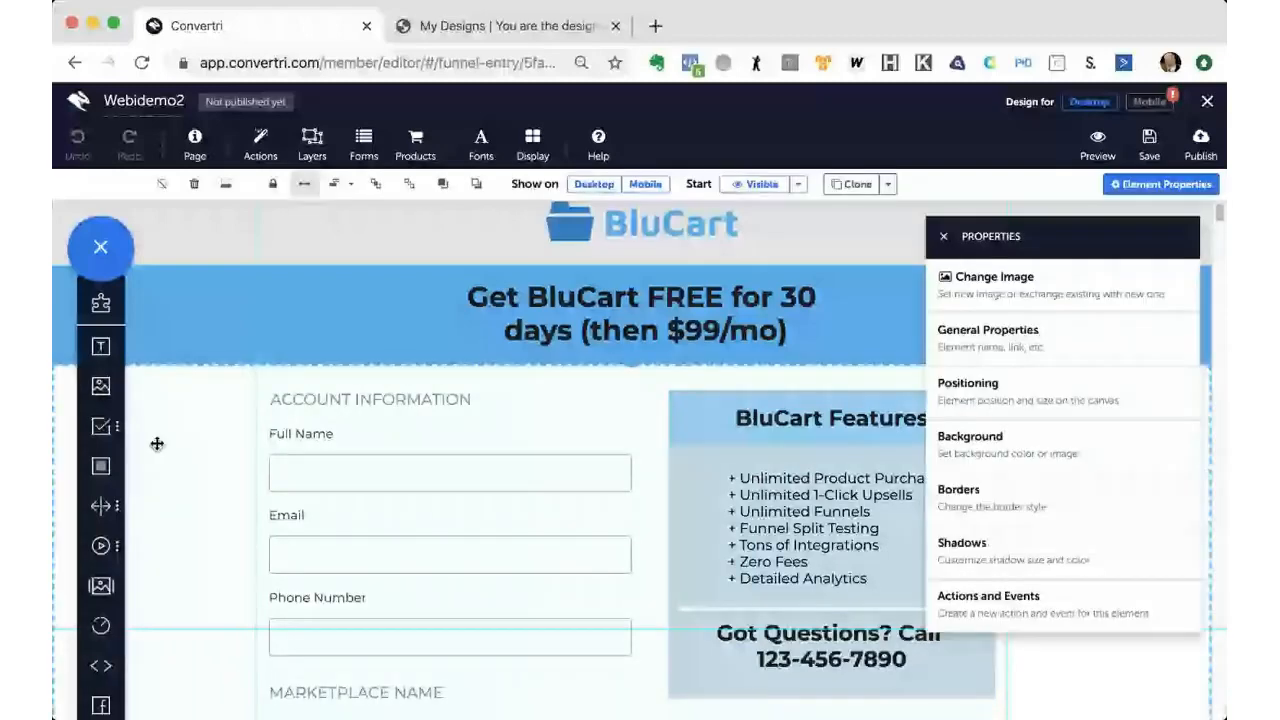
{"action": "left_click", "coordinate": [994, 277]}
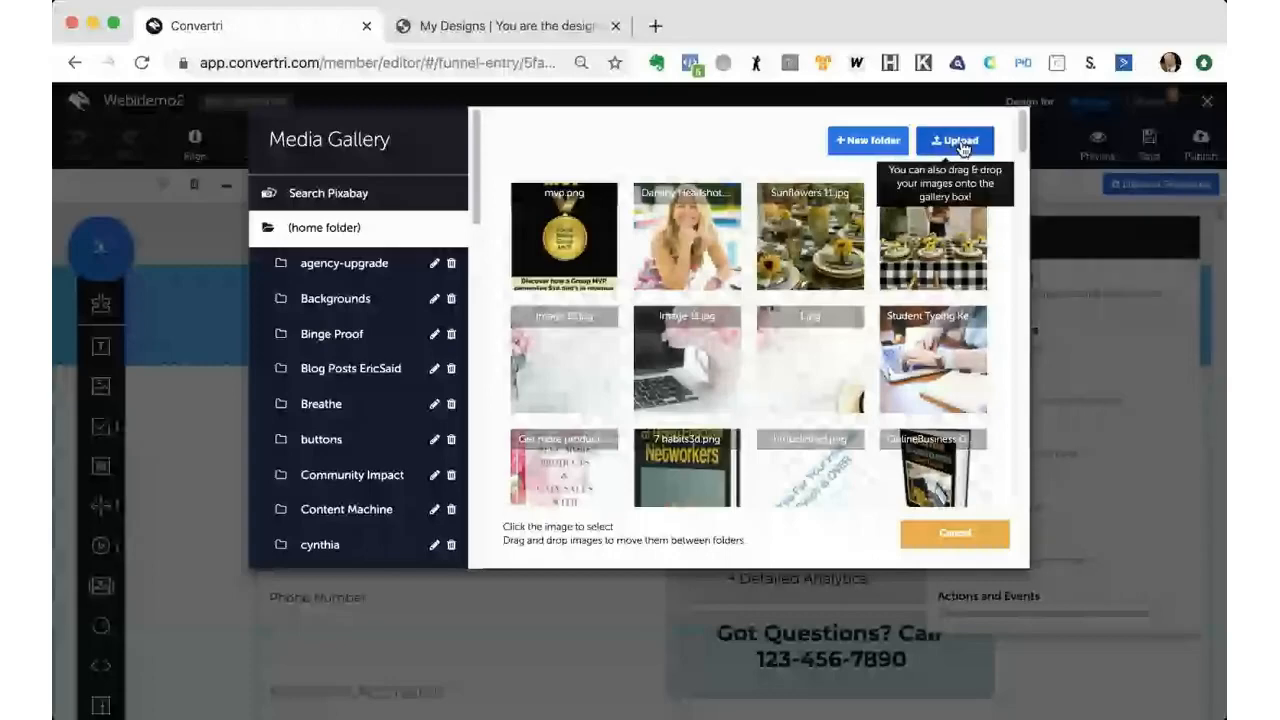
{"action": "left_click", "coordinate": [960, 145]}
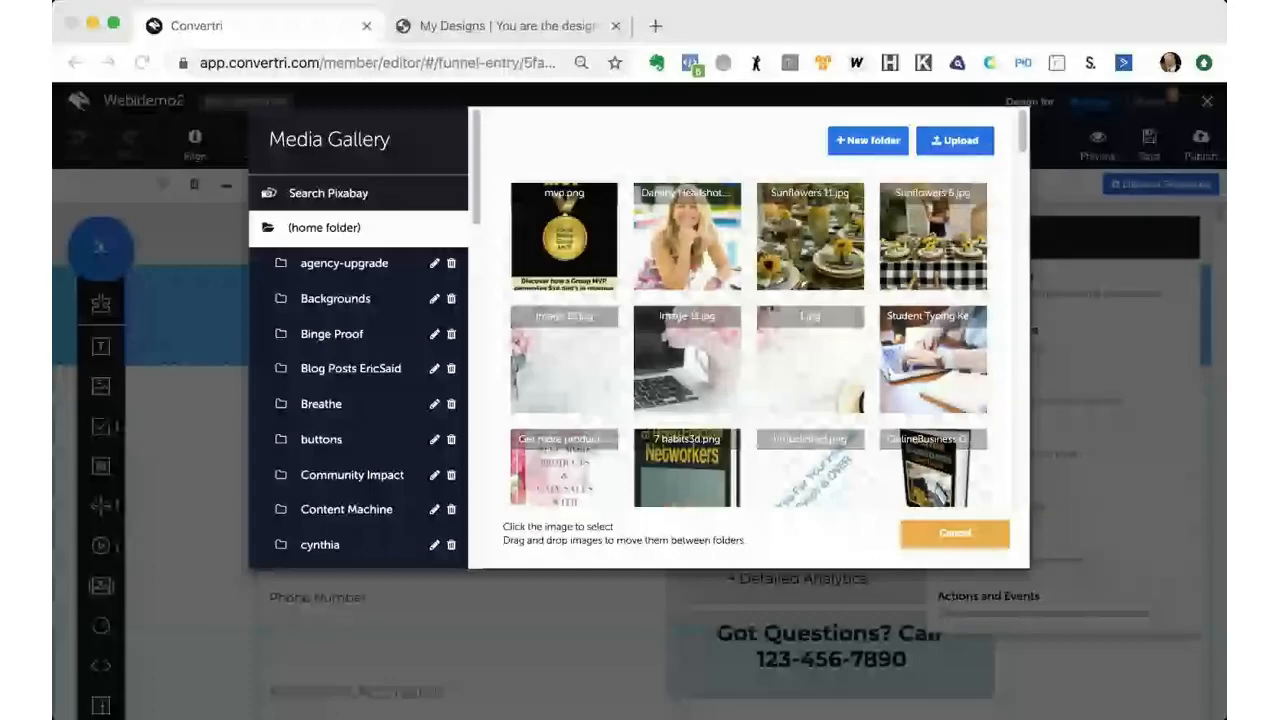
{"action": "left_click", "coordinate": [541, 250]}
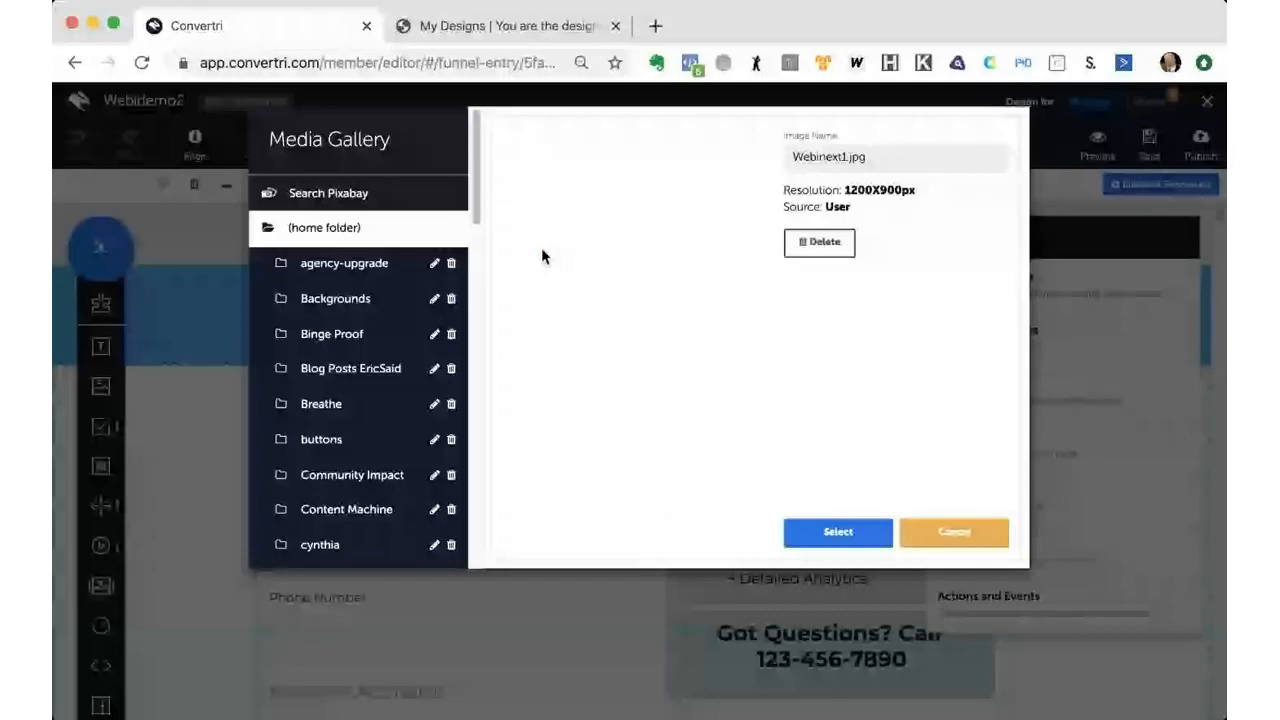
{"action": "left_click", "coordinate": [852, 545]}
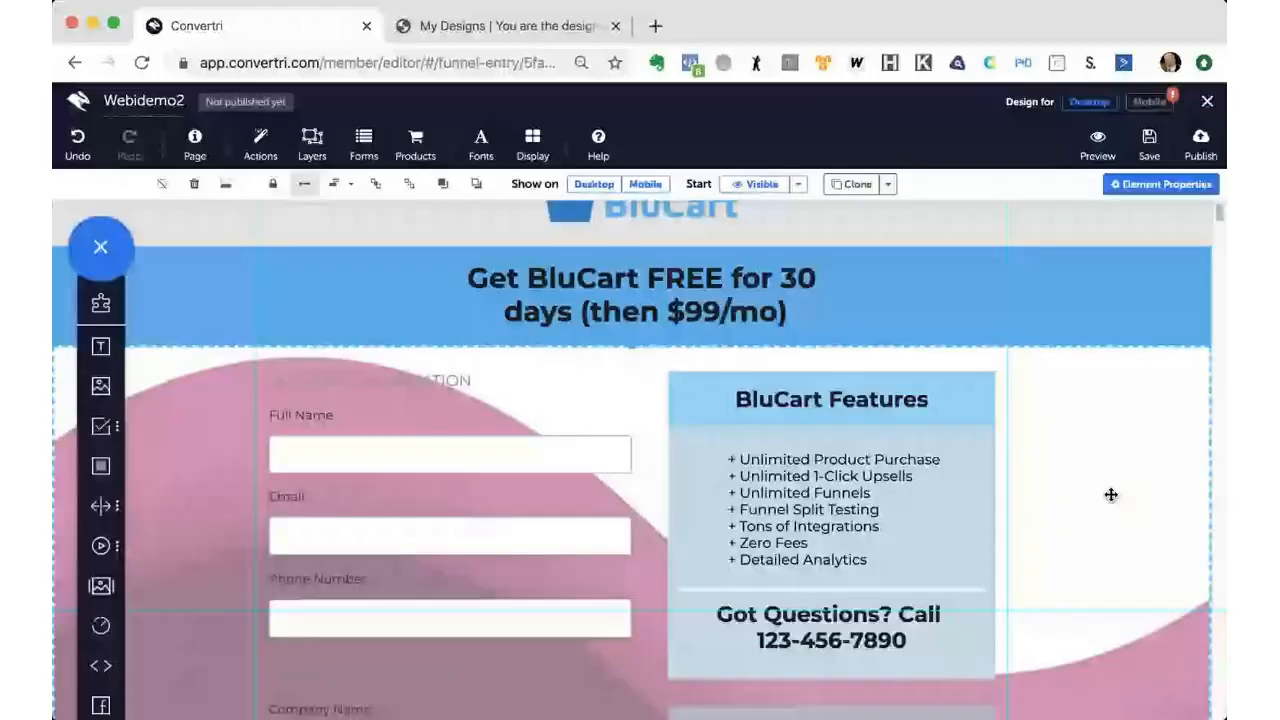
- Examine how the wave background sits behind the form and testimonials down the page, comparing it with the Youzign design
{"action": "scroll", "coordinate": [1111, 494], "scroll_direction": "down", "scroll_amount": 3}
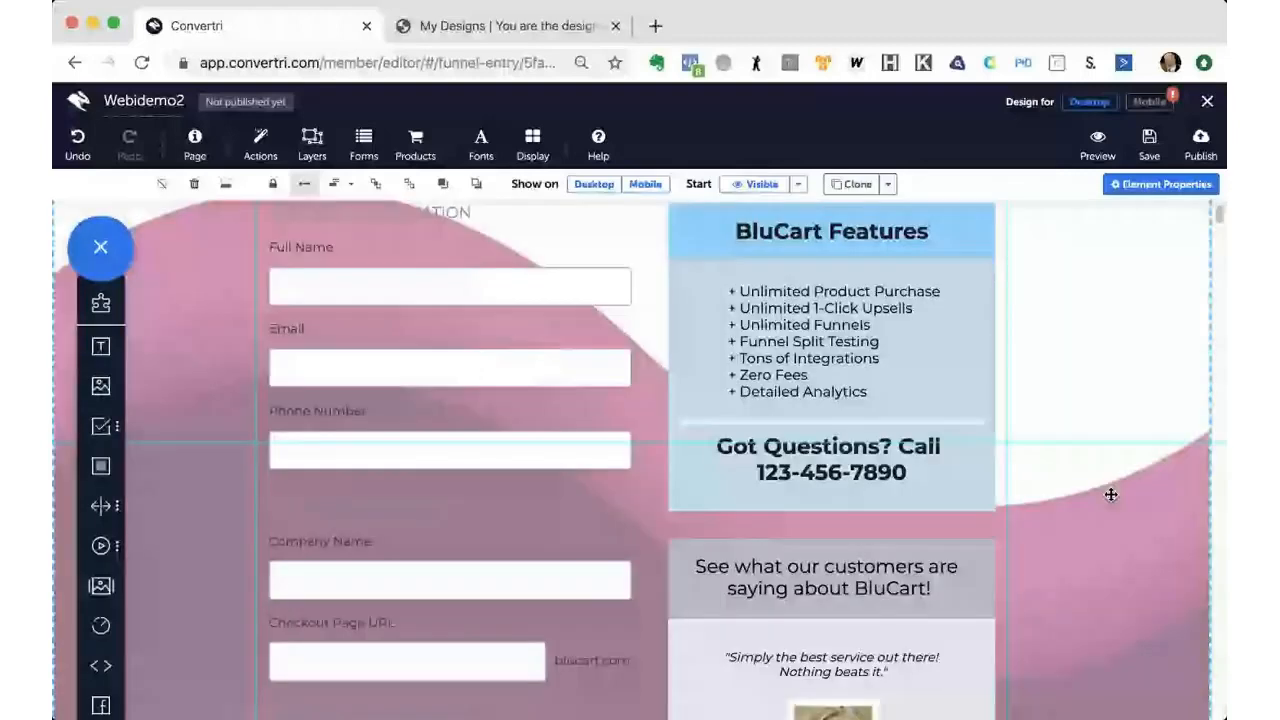
{"action": "scroll", "coordinate": [1111, 494], "scroll_direction": "down", "scroll_amount": 6}
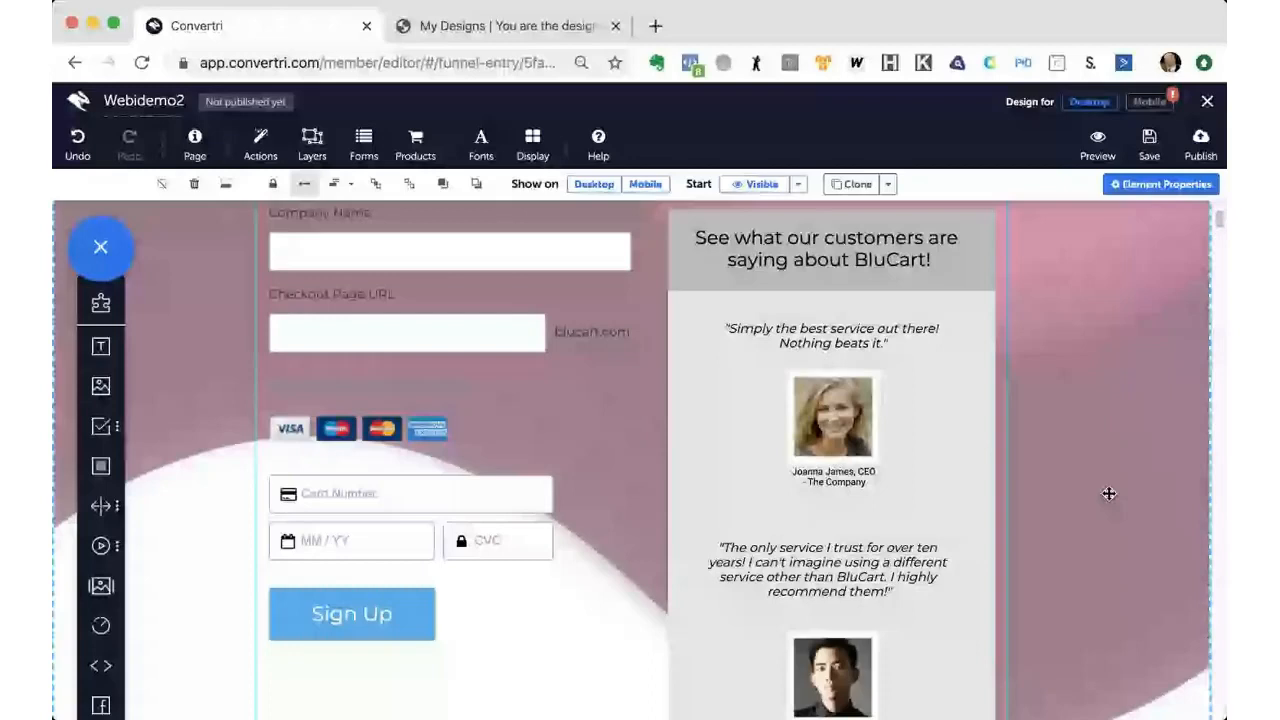
{"action": "key", "text": "ctrl+Tab"}
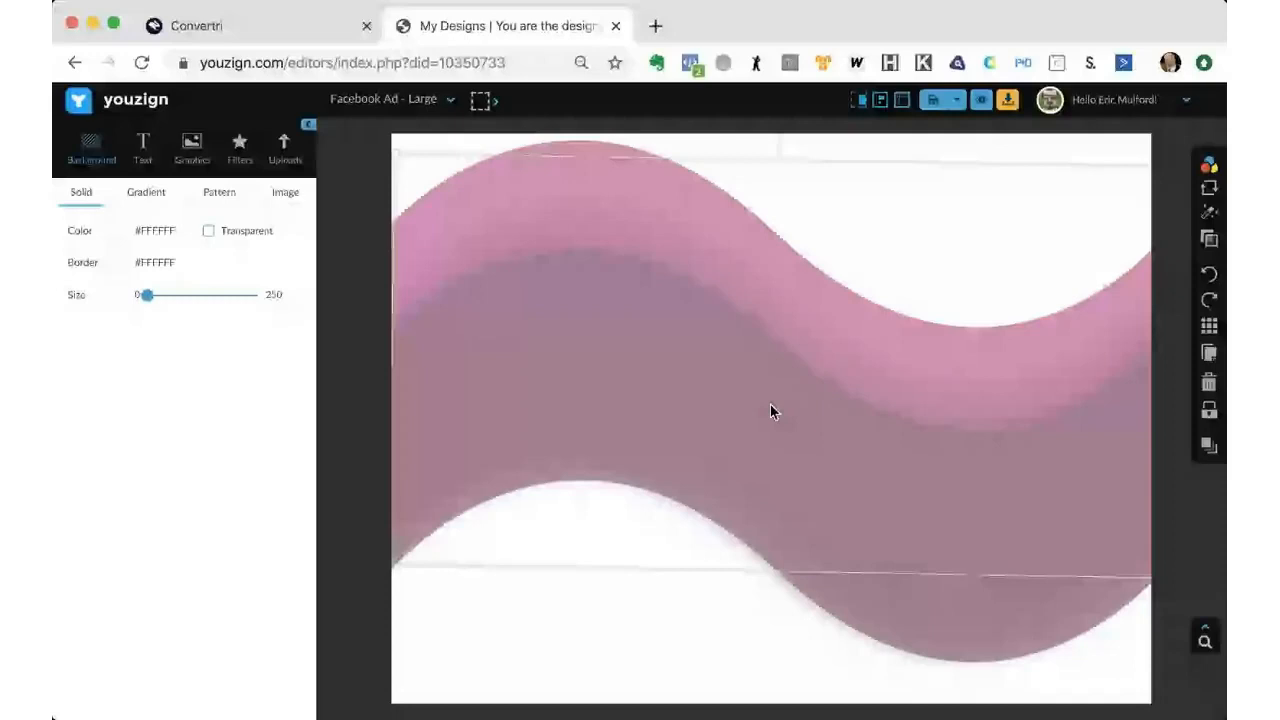
{"action": "key", "text": "ctrl+shift+Tab"}
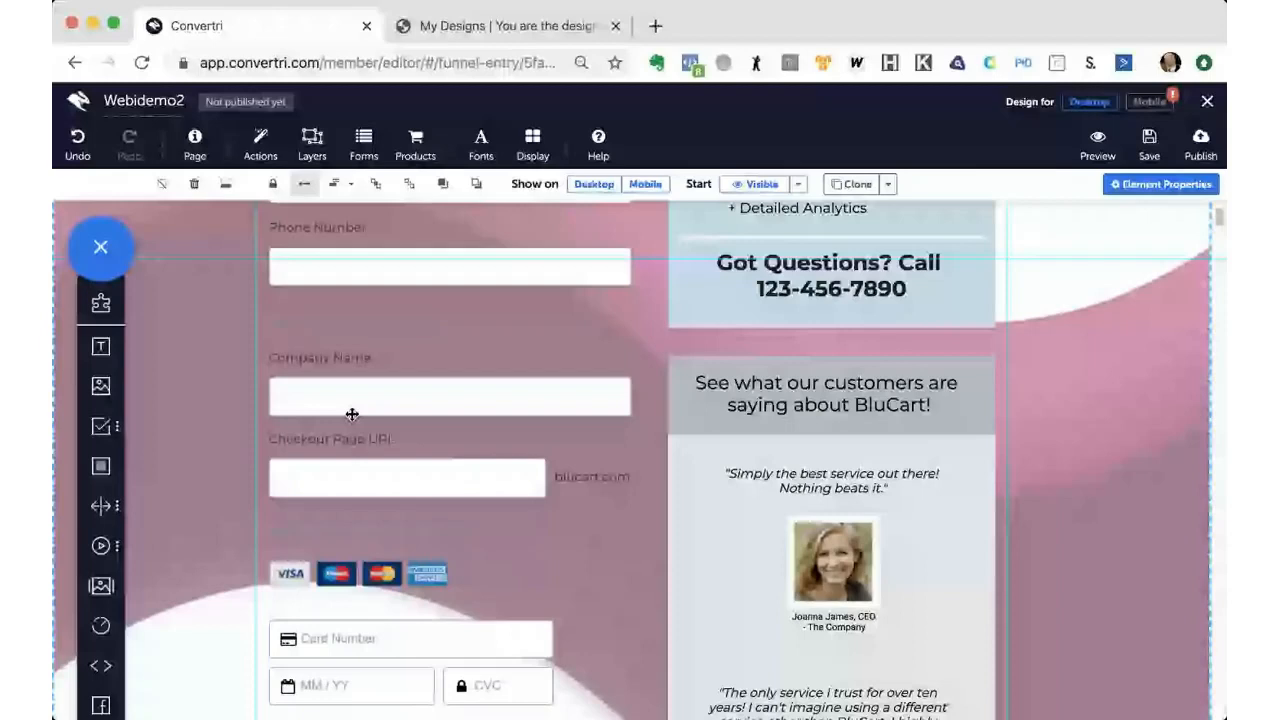
{"action": "scroll", "coordinate": [352, 414], "scroll_direction": "down", "scroll_amount": 3}
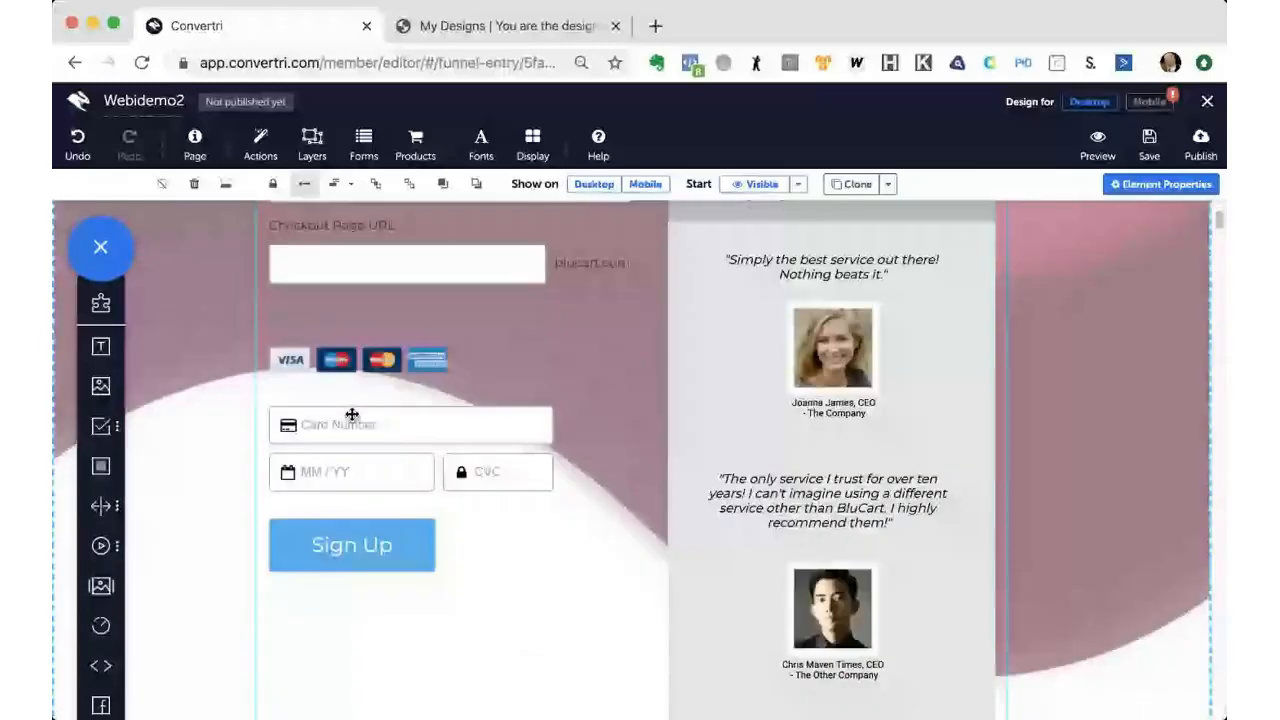
{"action": "scroll", "coordinate": [352, 414], "scroll_direction": "up", "scroll_amount": 5}
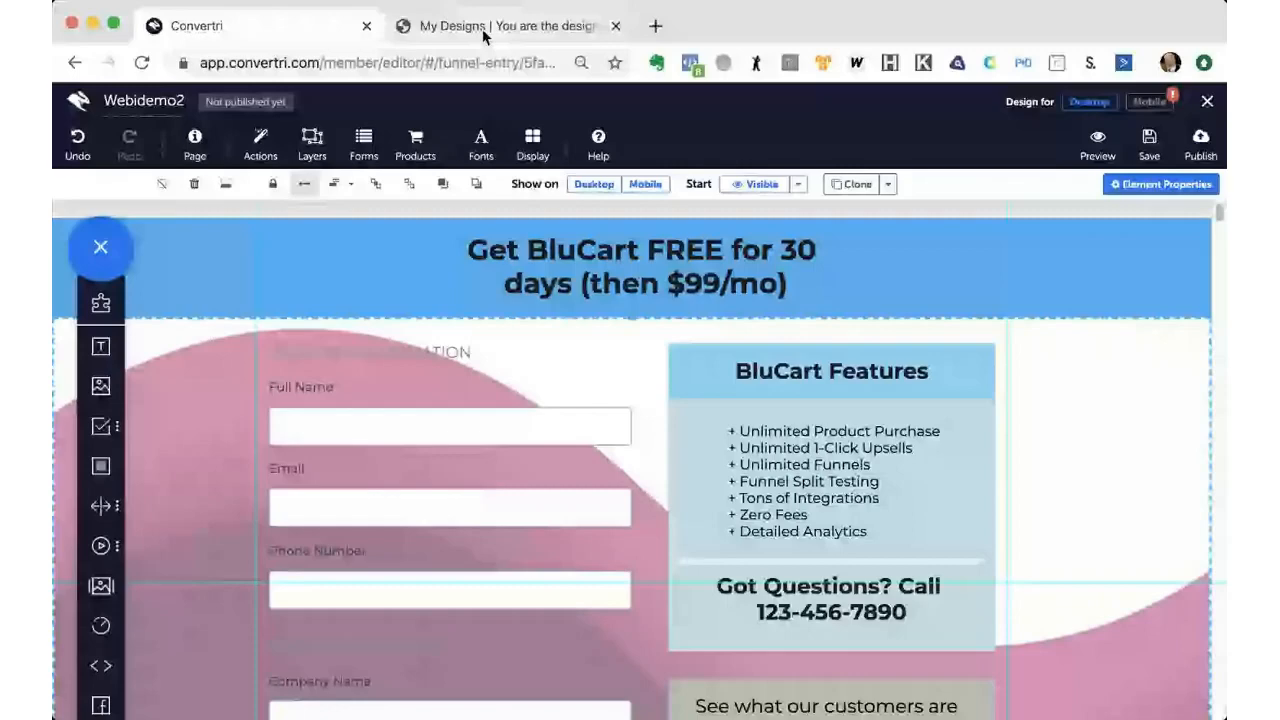
- Return to the Youzign design and delete all the wave shapes from the canvas
{"action": "left_click", "coordinate": [486, 30]}
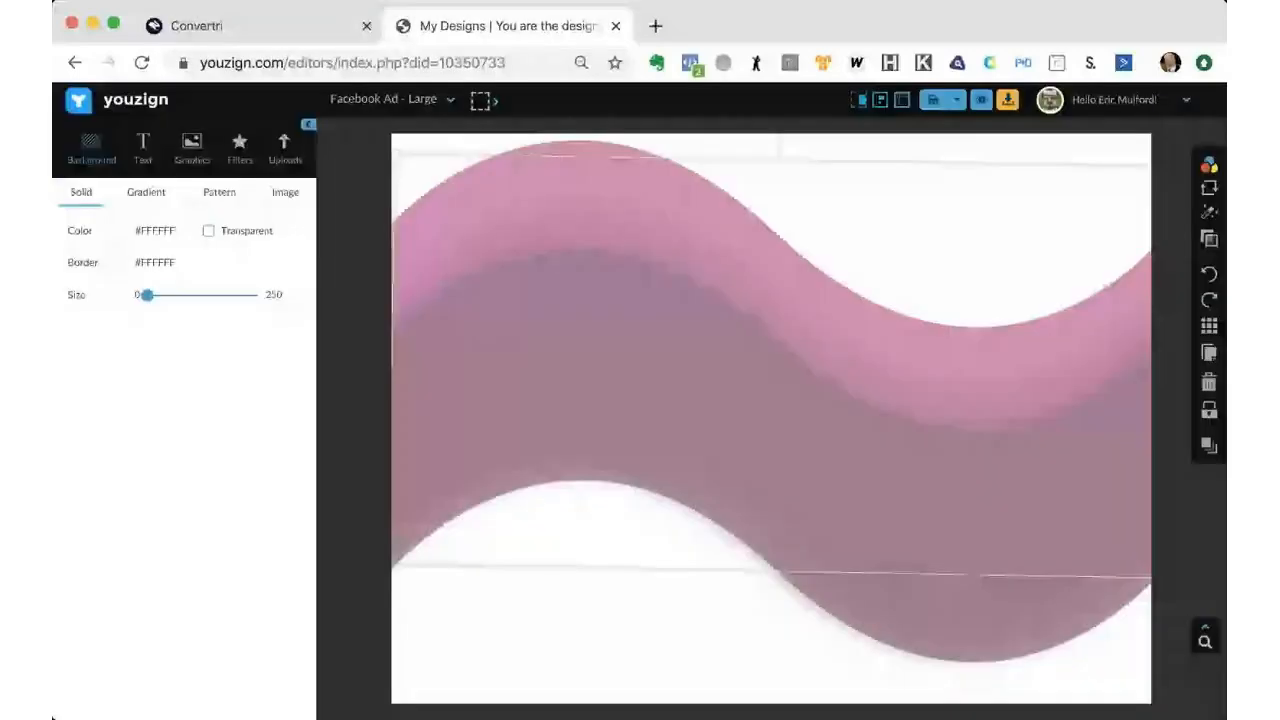
{"action": "left_click", "coordinate": [733, 362]}
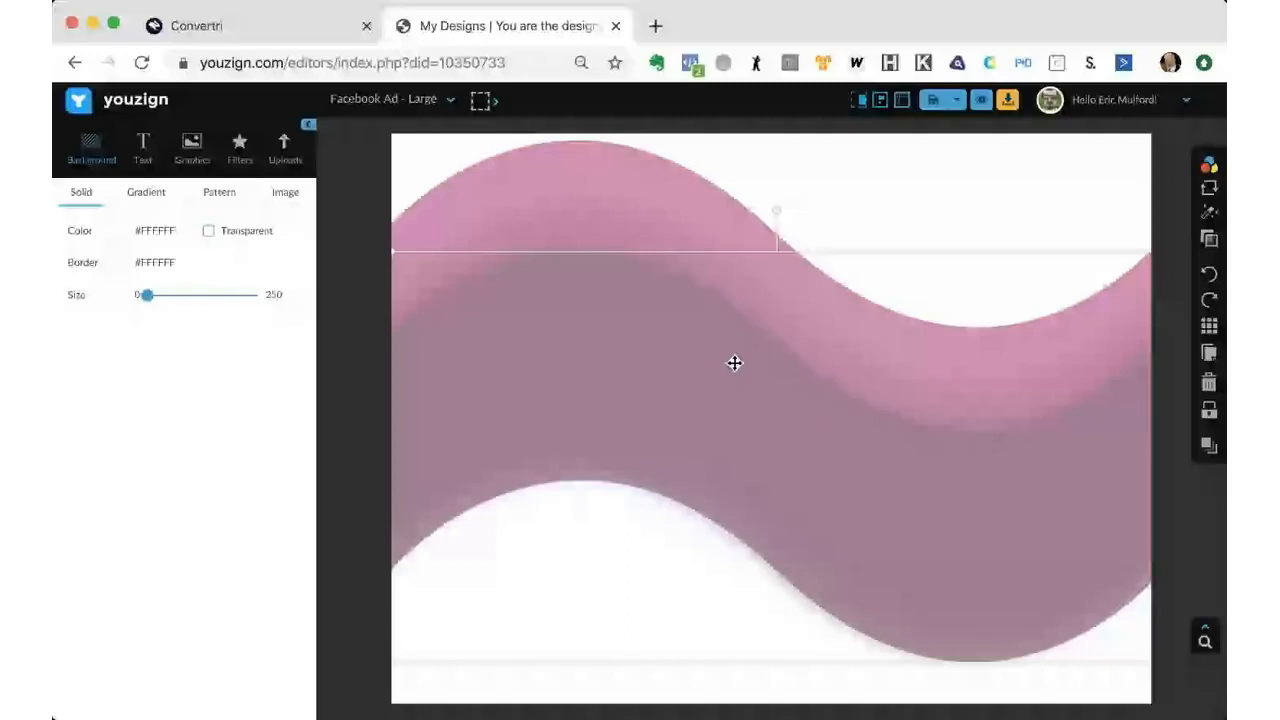
{"action": "left_click", "coordinate": [1208, 382]}
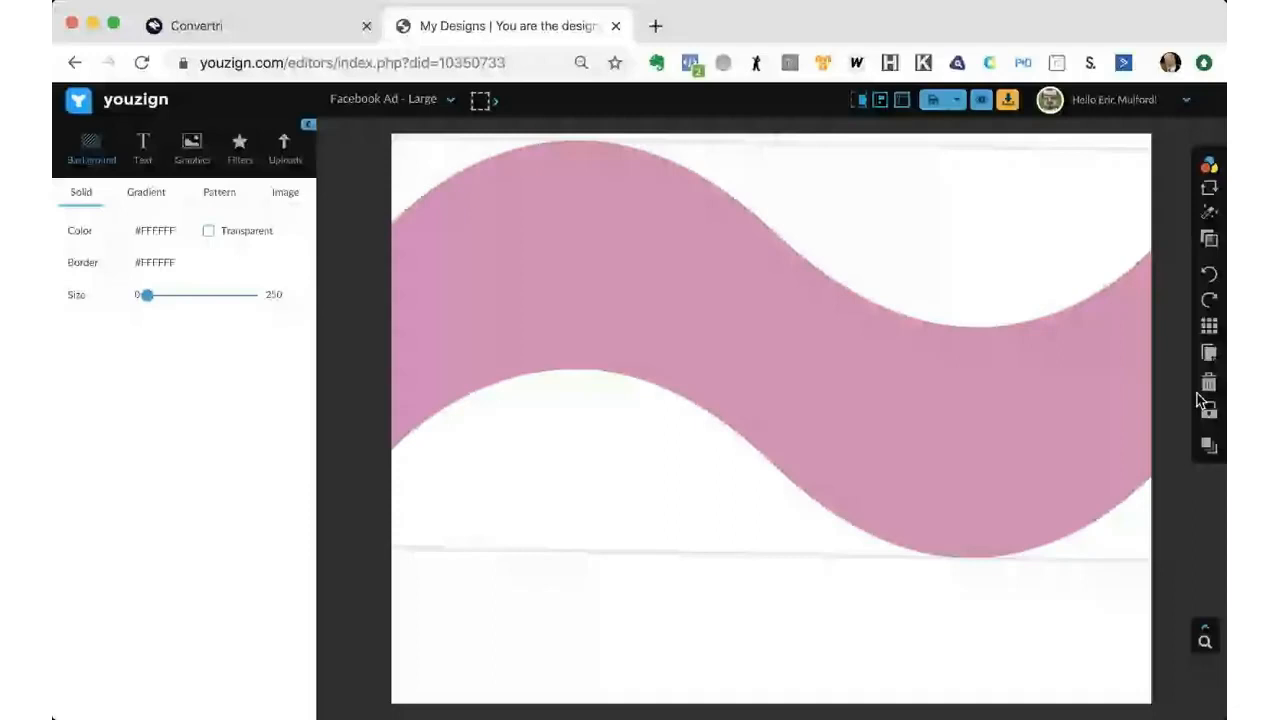
{"action": "left_click", "coordinate": [1210, 386]}
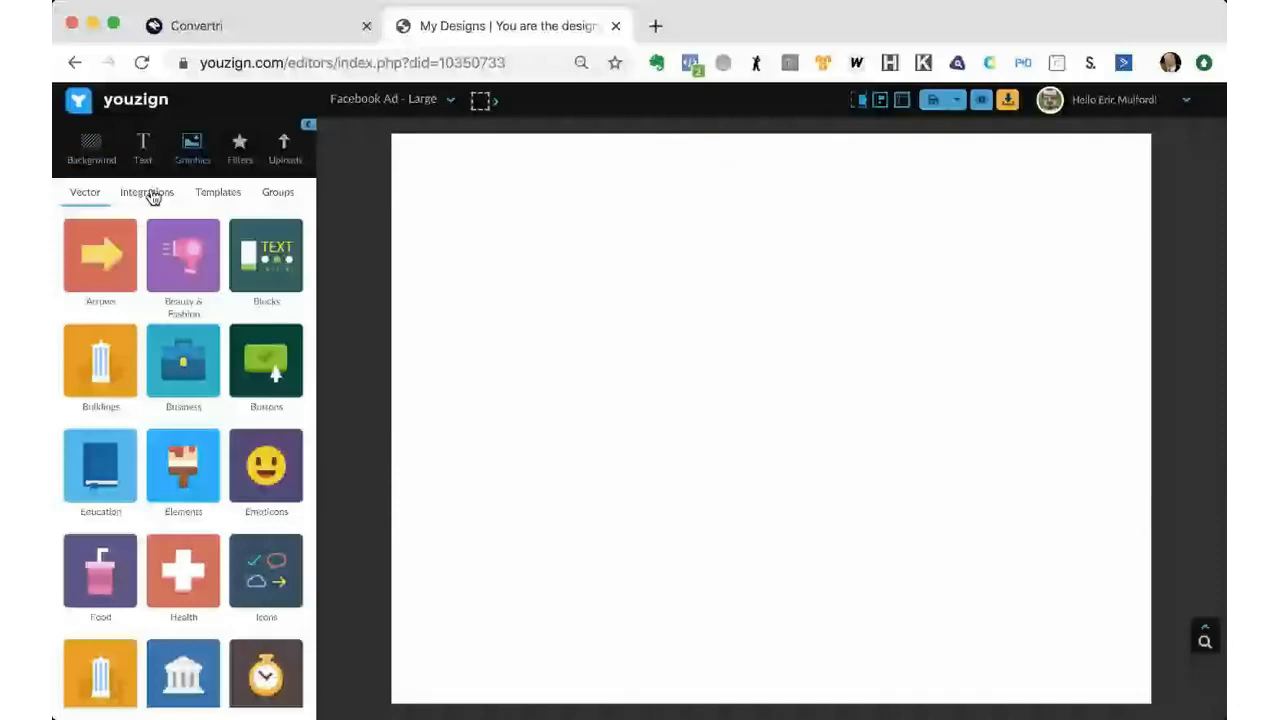
- Add a circle from the Shapes graphics to the blank canvas, stretch it into a tall oval and move it up
{"action": "left_click", "coordinate": [113, 295]}
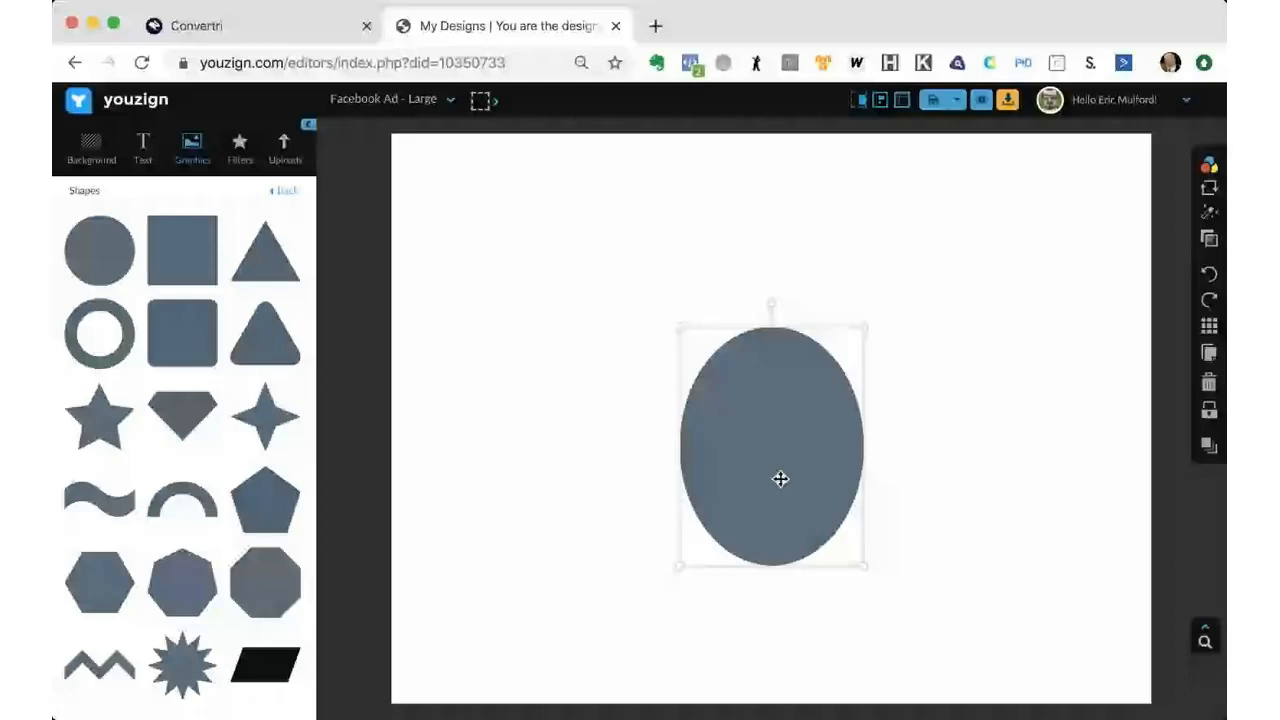
{"action": "left_click_drag", "start_coordinate": [780, 479], "coordinate": [779, 403]}
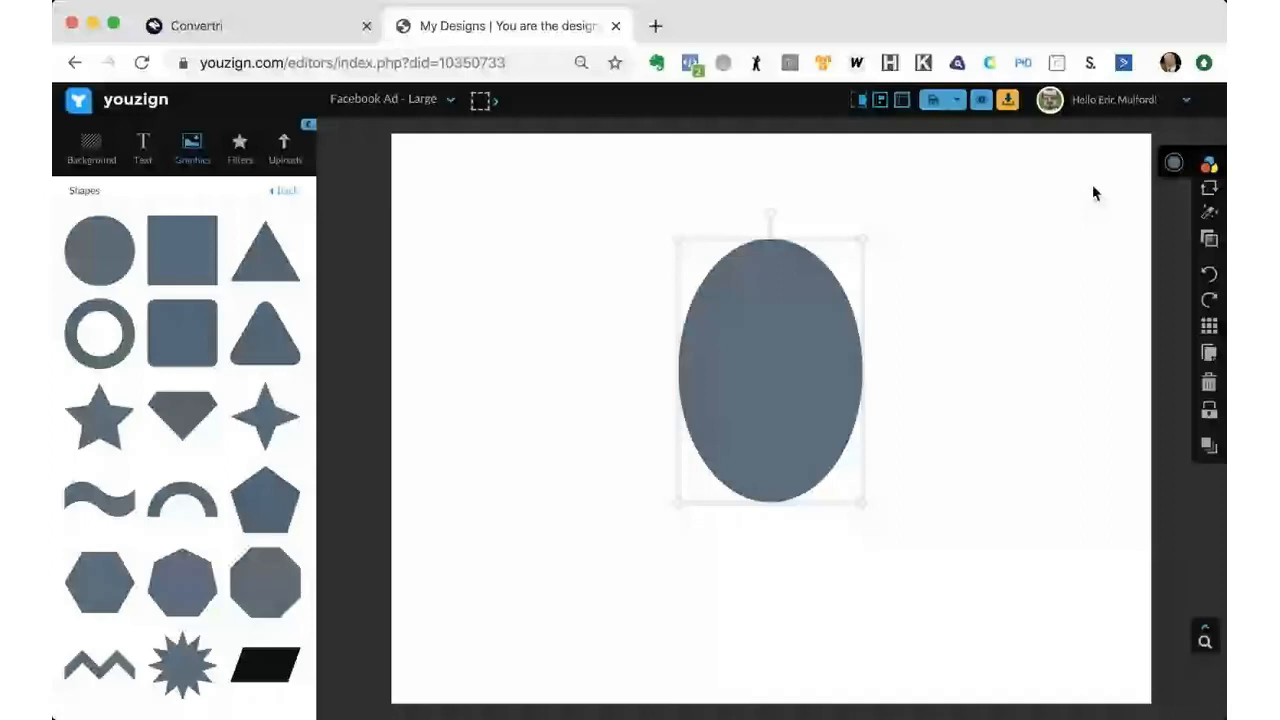
- Recolour the oval red and arrange upright and sideways copies of it into an overlapping four-petal shape on the canvas
{"action": "left_click", "coordinate": [1174, 164]}
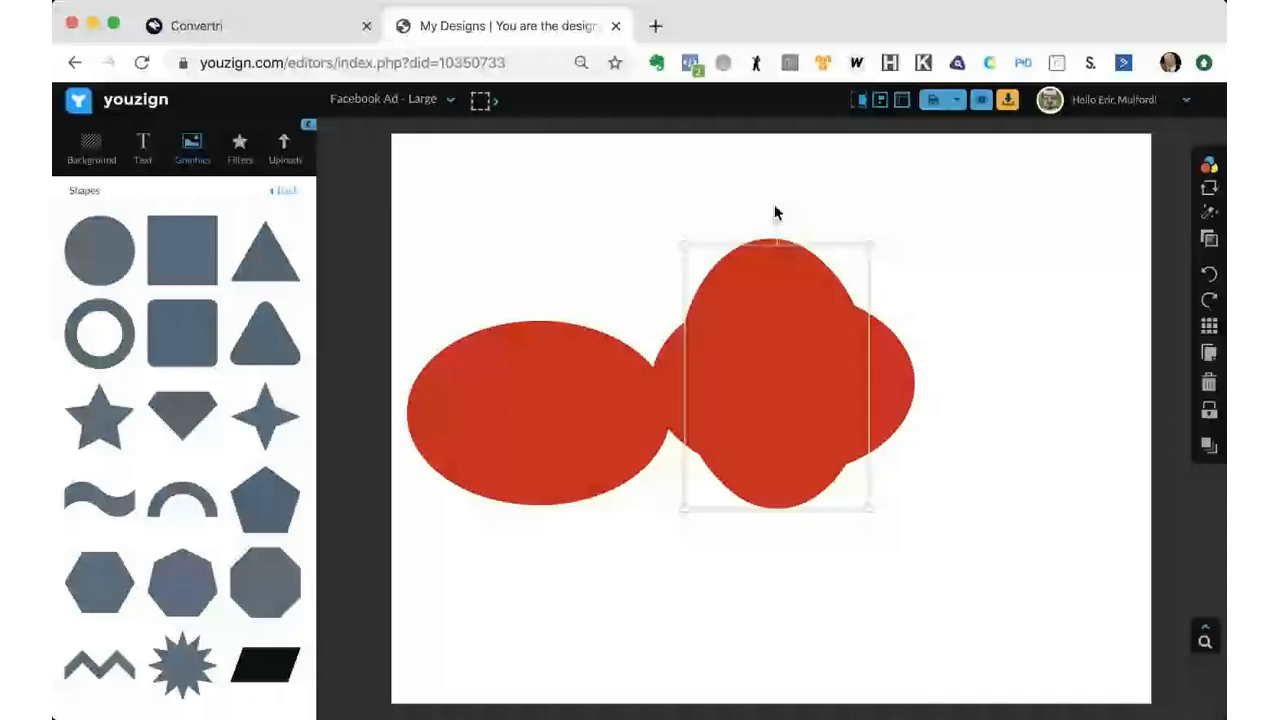
{"action": "left_click_drag", "start_coordinate": [783, 251], "coordinate": [783, 319]}
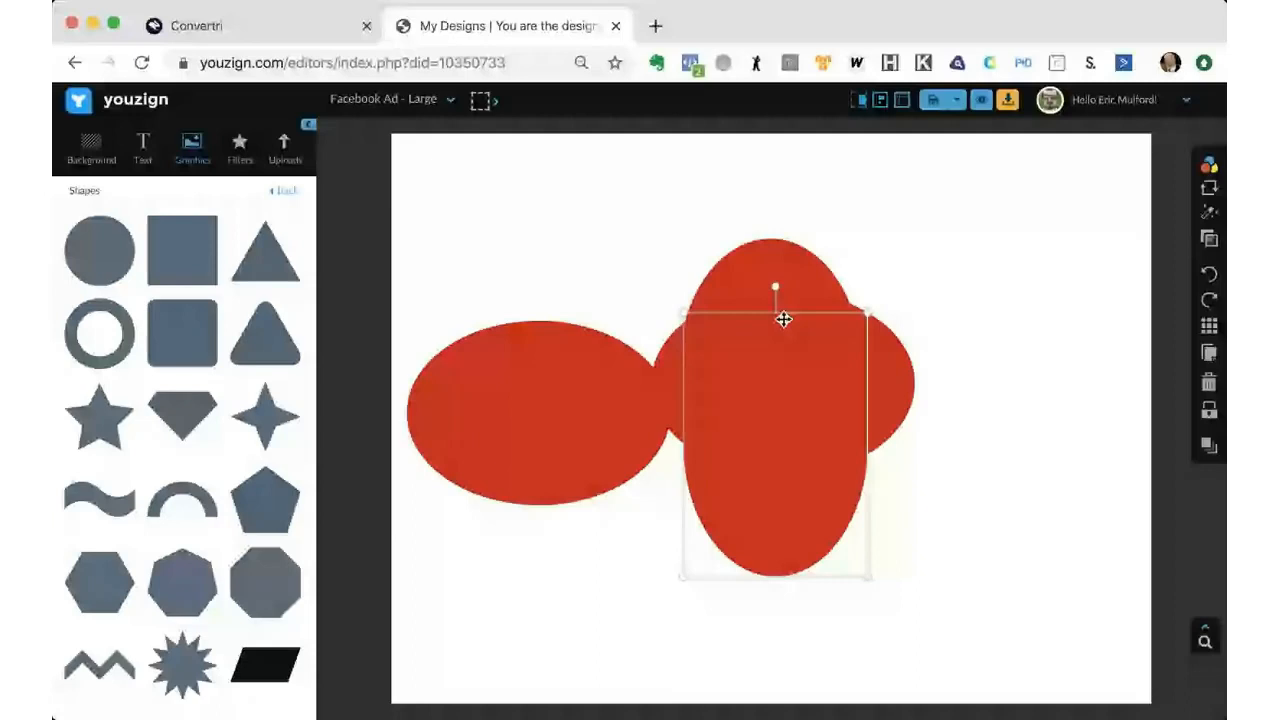
{"action": "left_click_drag", "start_coordinate": [884, 385], "coordinate": [940, 390]}
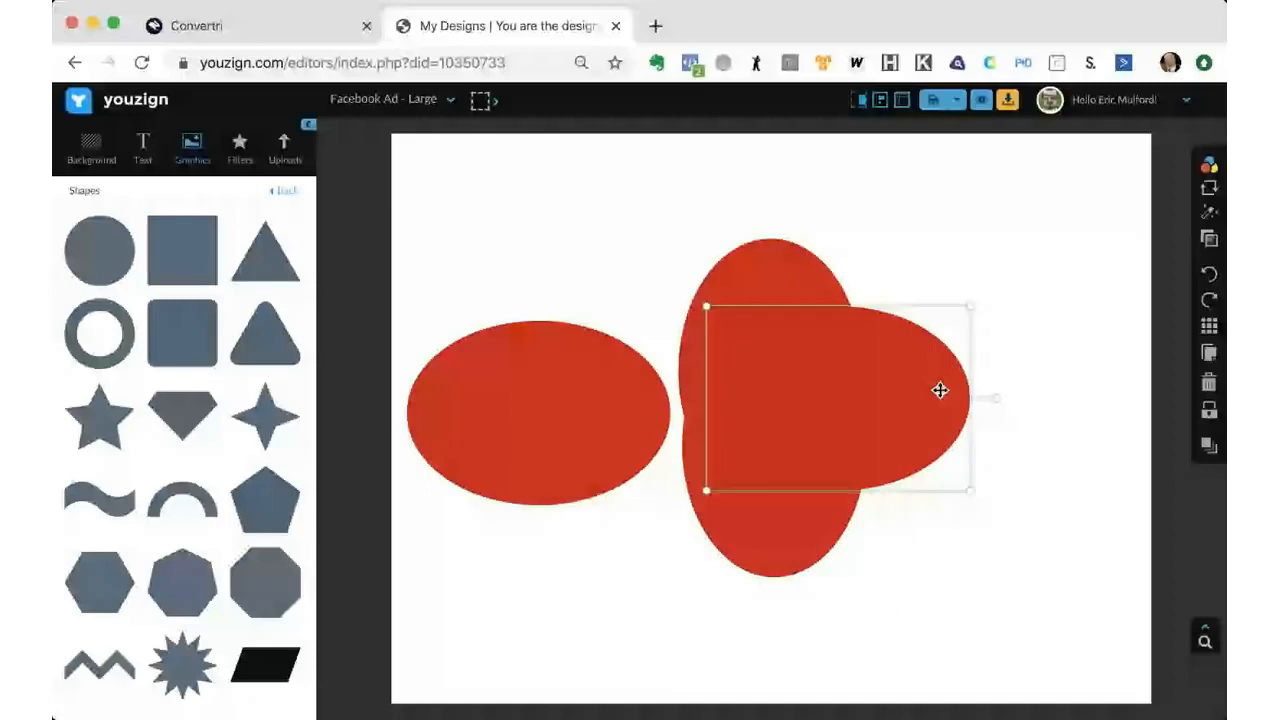
{"action": "left_click_drag", "start_coordinate": [518, 389], "coordinate": [654, 389]}
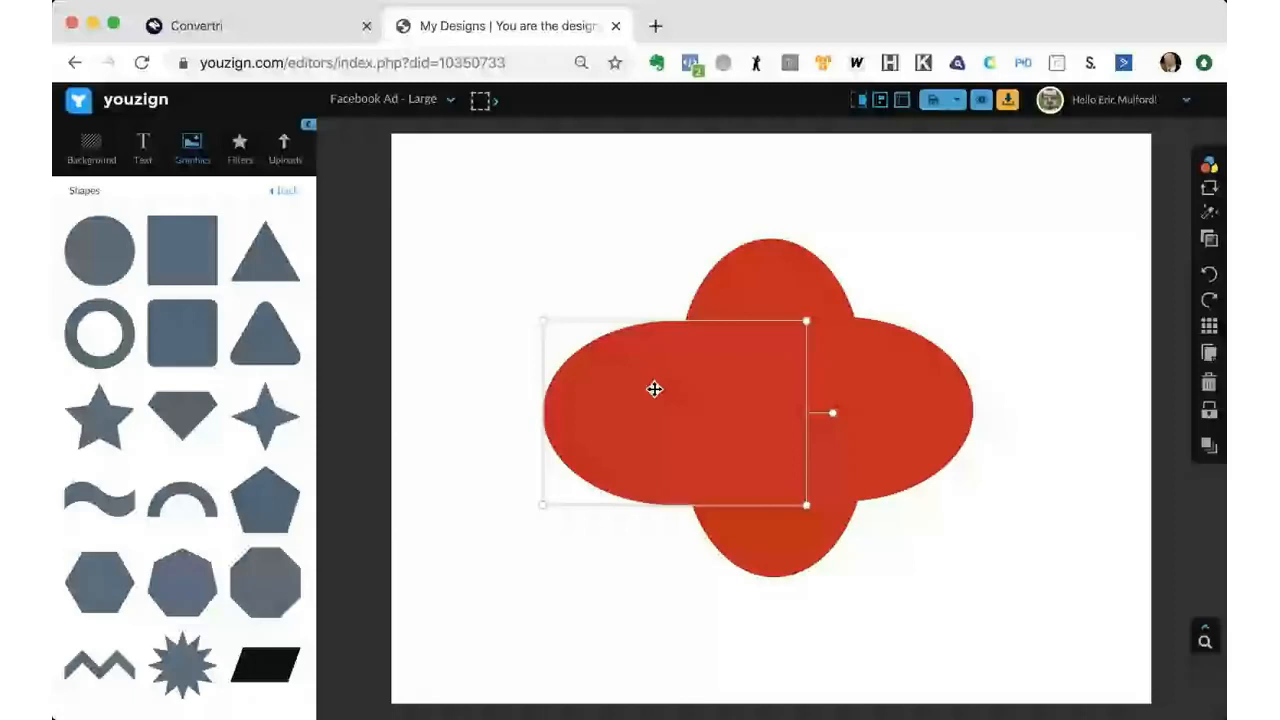
{"action": "left_click", "coordinate": [500, 280]}
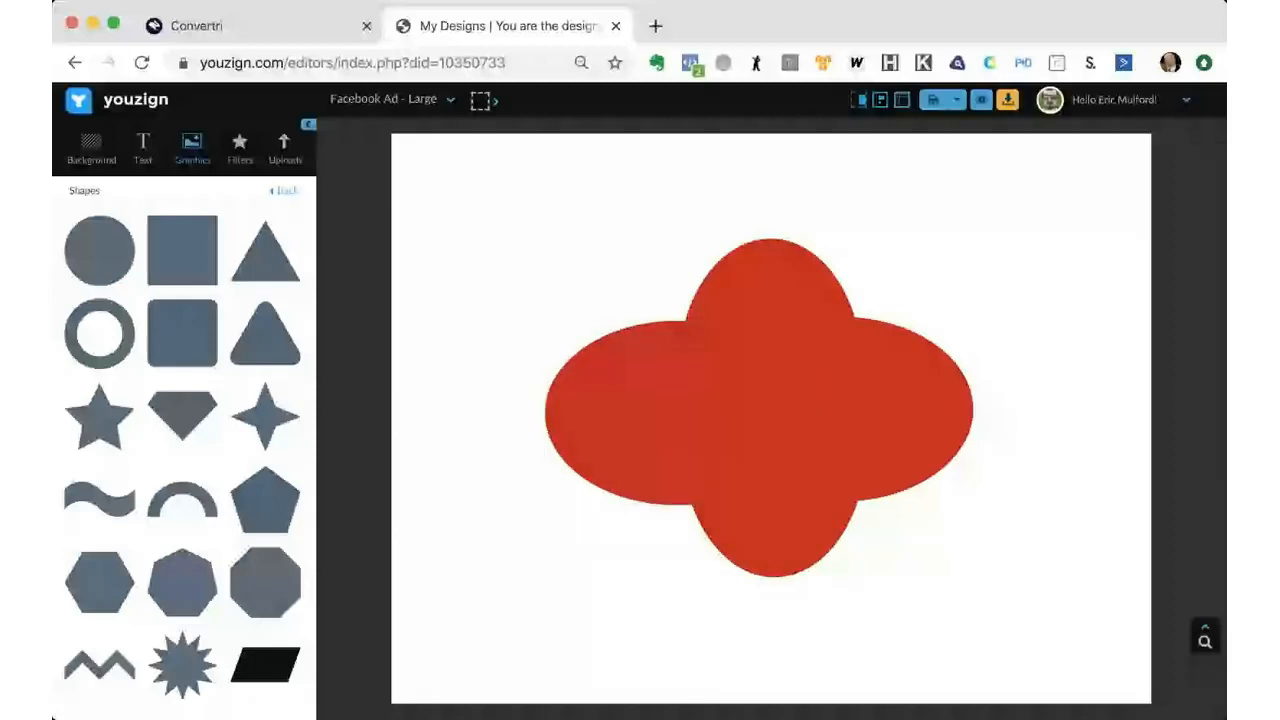
{"action": "left_click", "coordinate": [592, 401]}
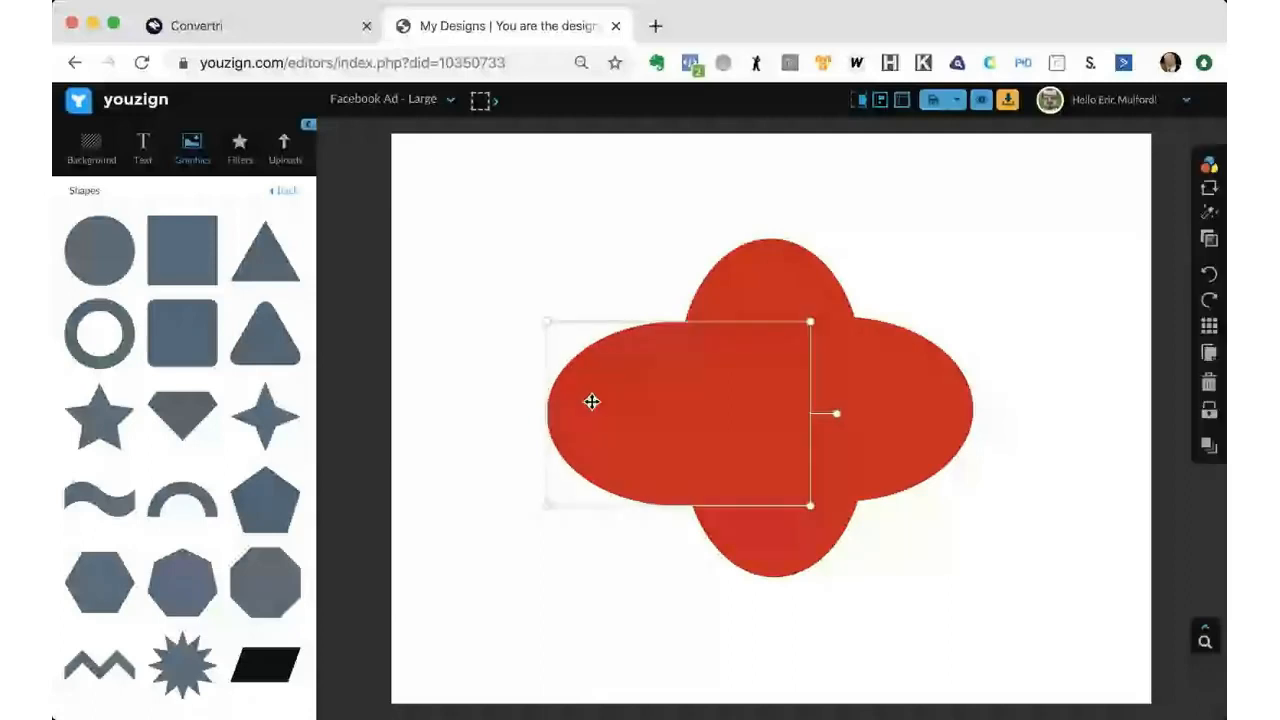
{"action": "left_click_drag", "start_coordinate": [592, 401], "coordinate": [593, 398]}
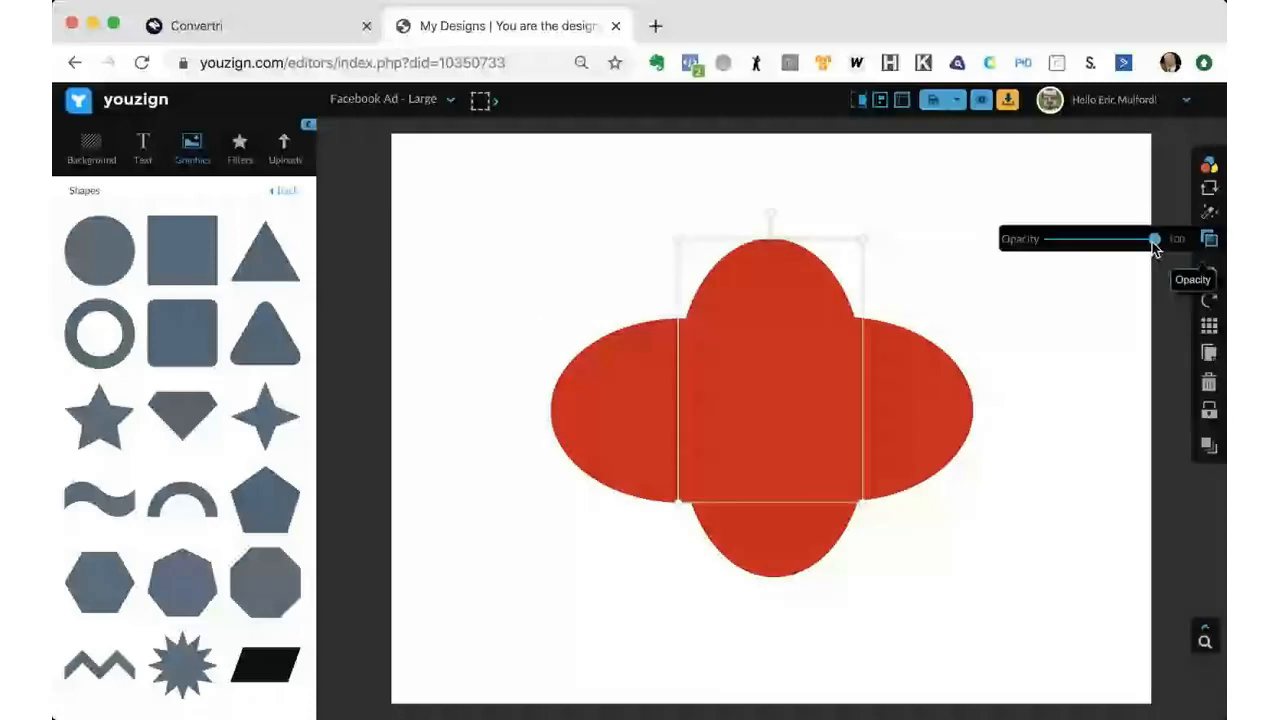
- Download the red four-petal design as a JPG
{"action": "left_click", "coordinate": [1008, 99]}
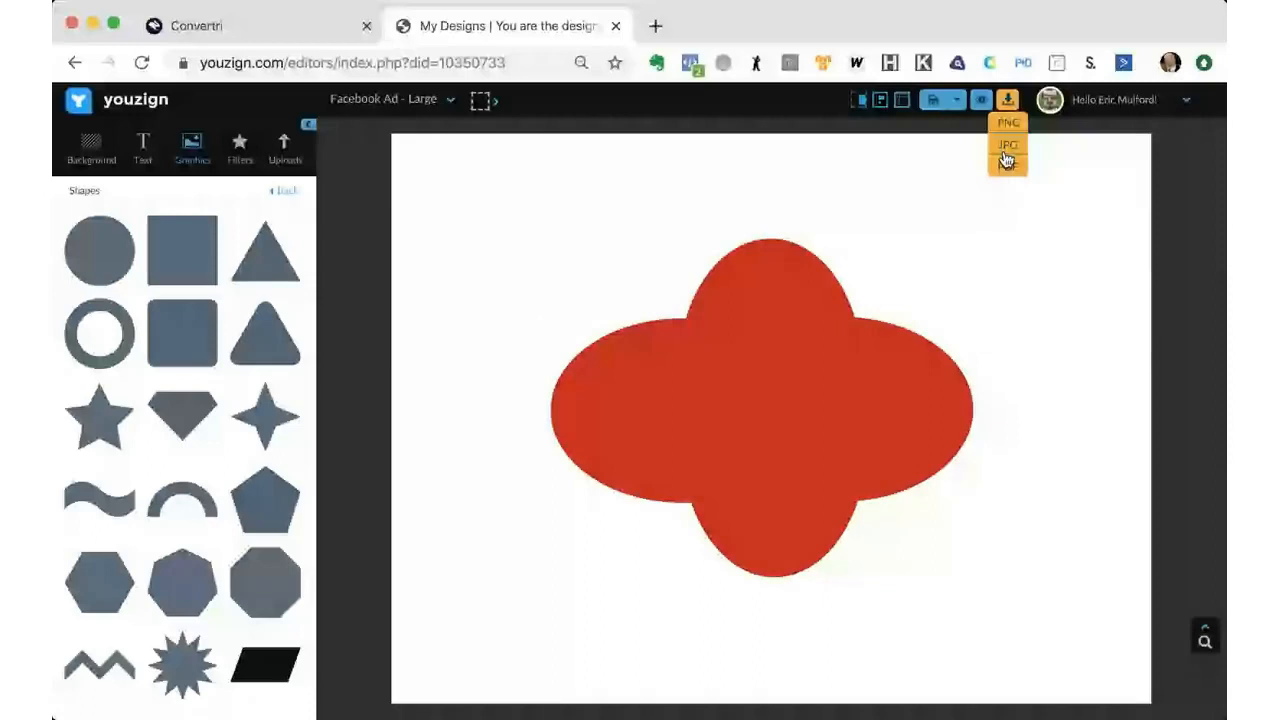
{"action": "left_click", "coordinate": [1007, 148]}
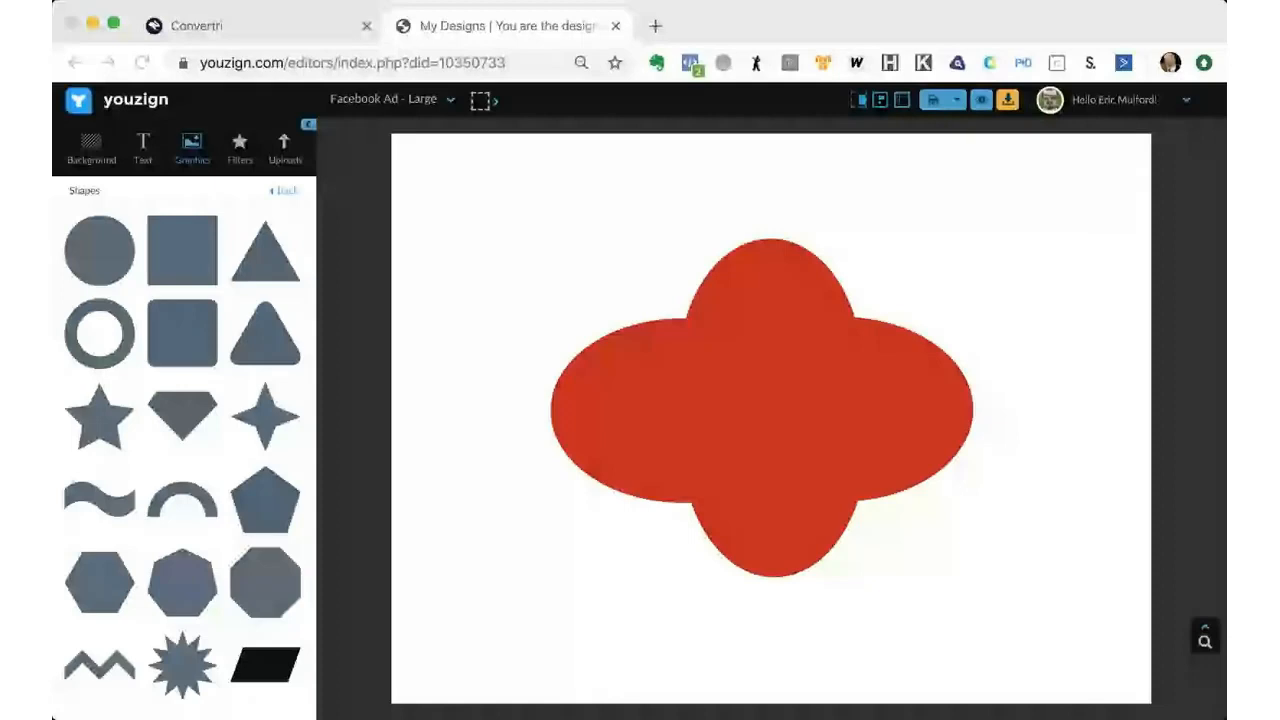
{"action": "left_click", "coordinate": [645, 265]}
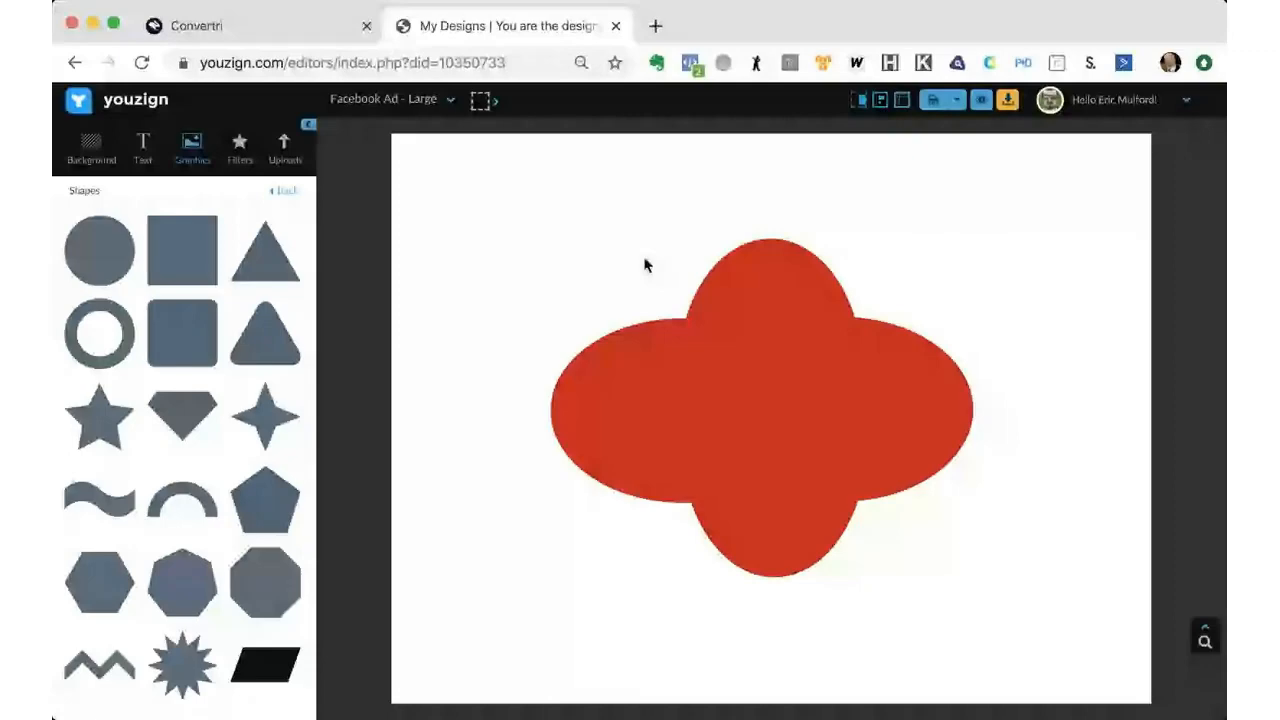
- Switch to Convertri, set the red four-petal image on the panel behind the BluCart sign-up form, and check it down the page
{"action": "left_click", "coordinate": [240, 31]}
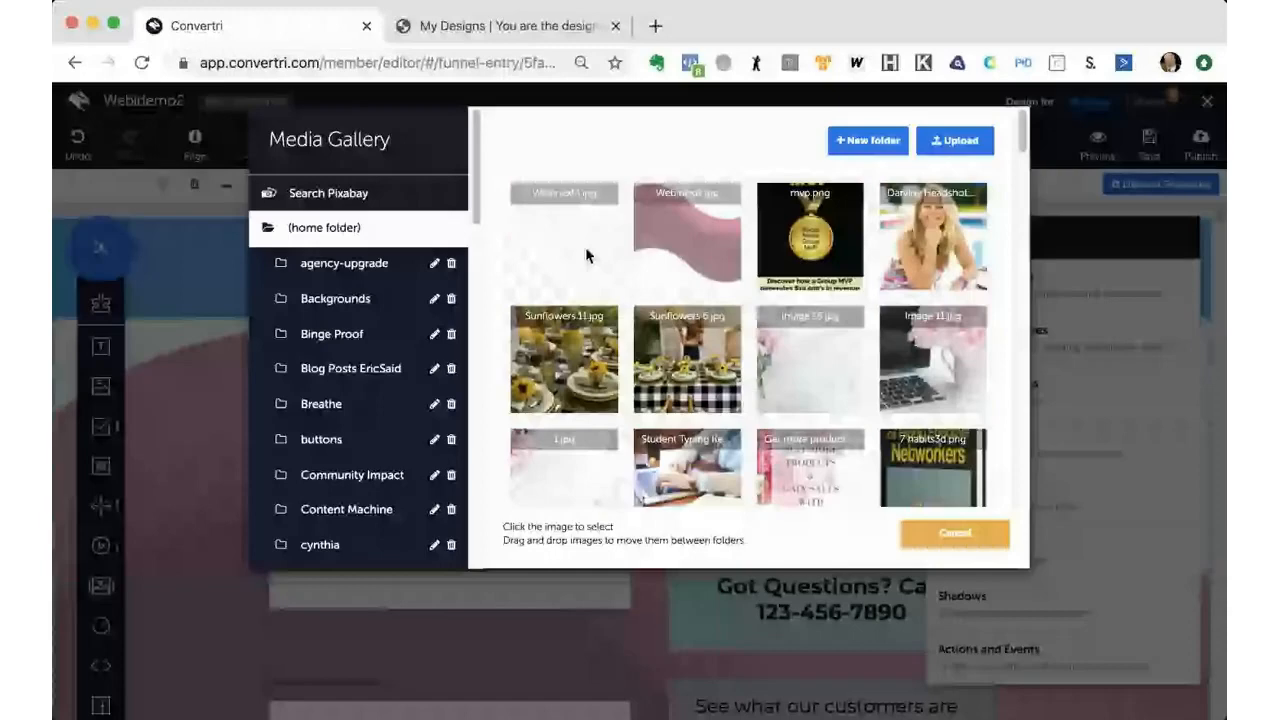
{"action": "left_click", "coordinate": [579, 248]}
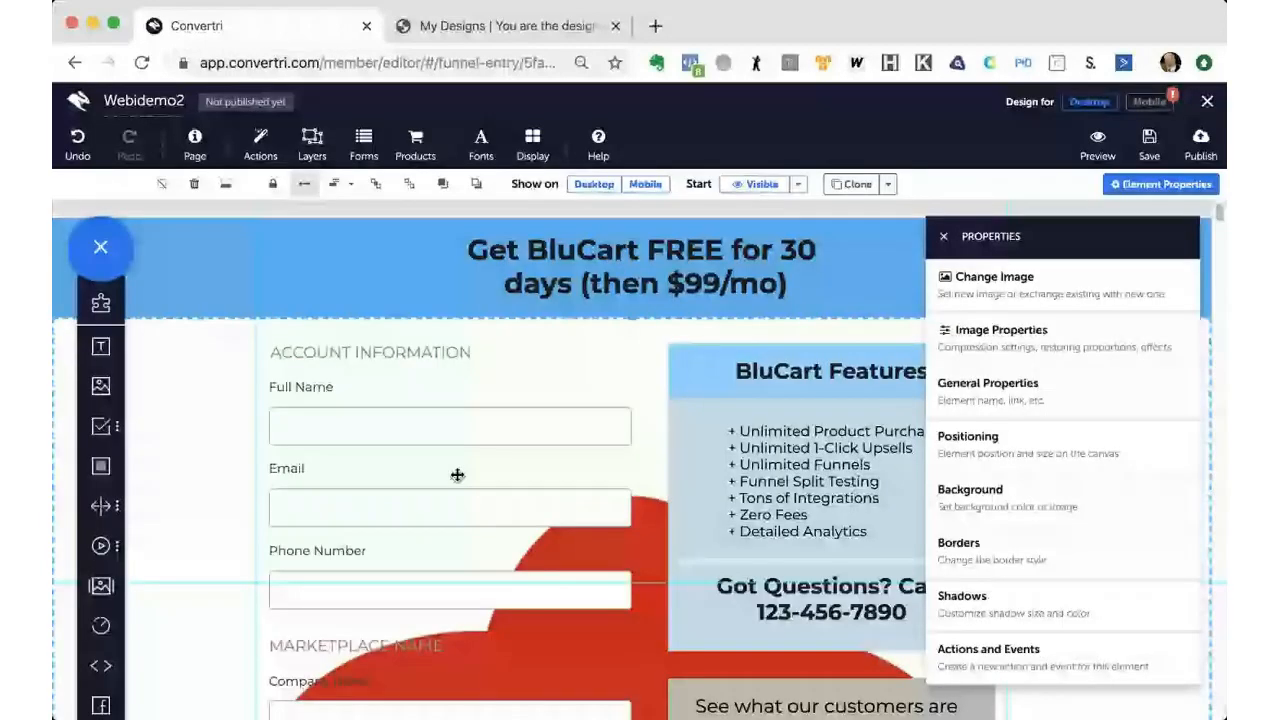
{"action": "scroll", "coordinate": [610, 382], "scroll_direction": "down", "scroll_amount": 2}
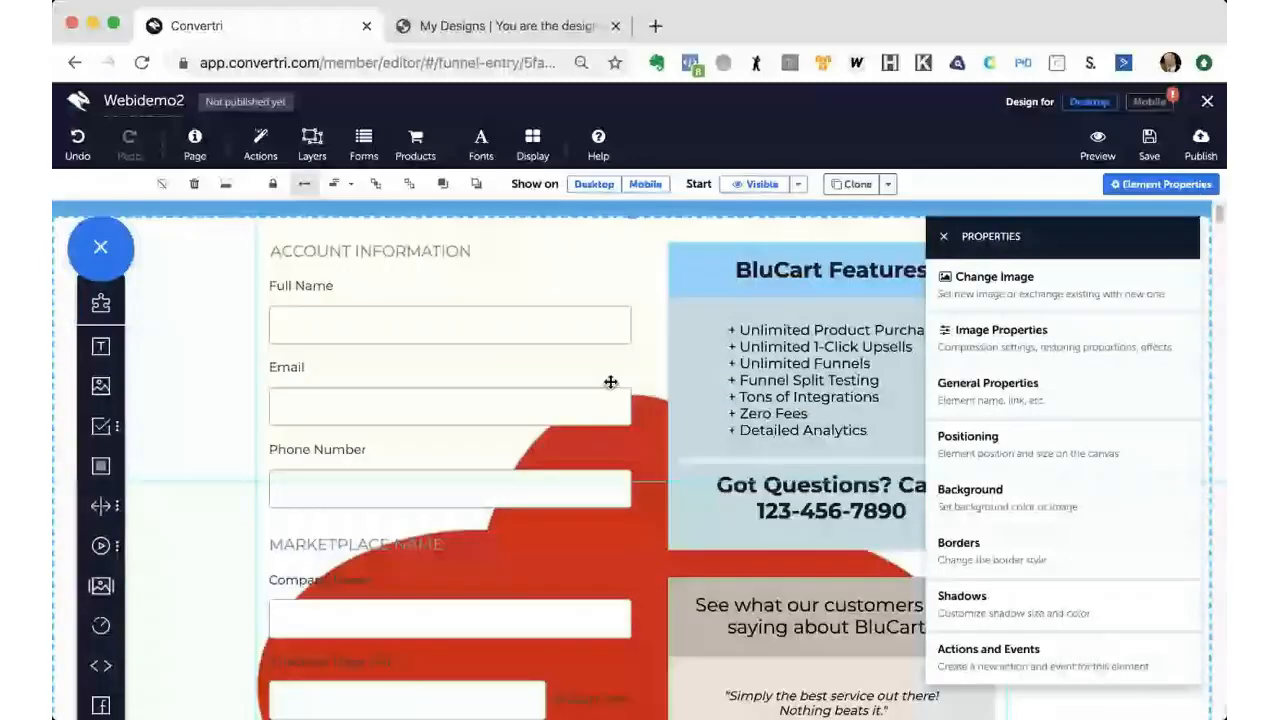
{"action": "left_click", "coordinate": [1164, 192]}
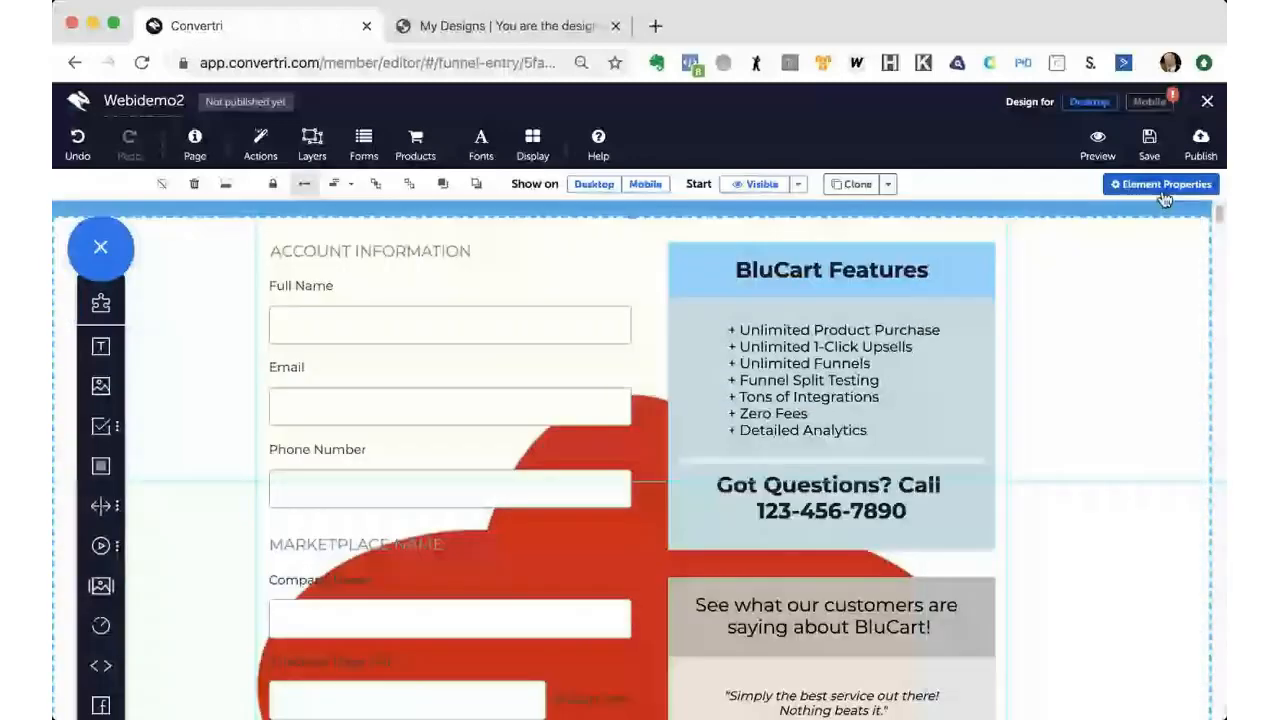
{"action": "scroll", "coordinate": [1010, 448], "scroll_direction": "down", "scroll_amount": 5}
{"action": "scroll", "coordinate": [1010, 448], "scroll_direction": "up", "scroll_amount": 1}
- Return to the Youzign design and nudge the upper oval slightly up and the lower oval slightly down, aligned on the same vertical centre
{"action": "left_click", "coordinate": [506, 26]}
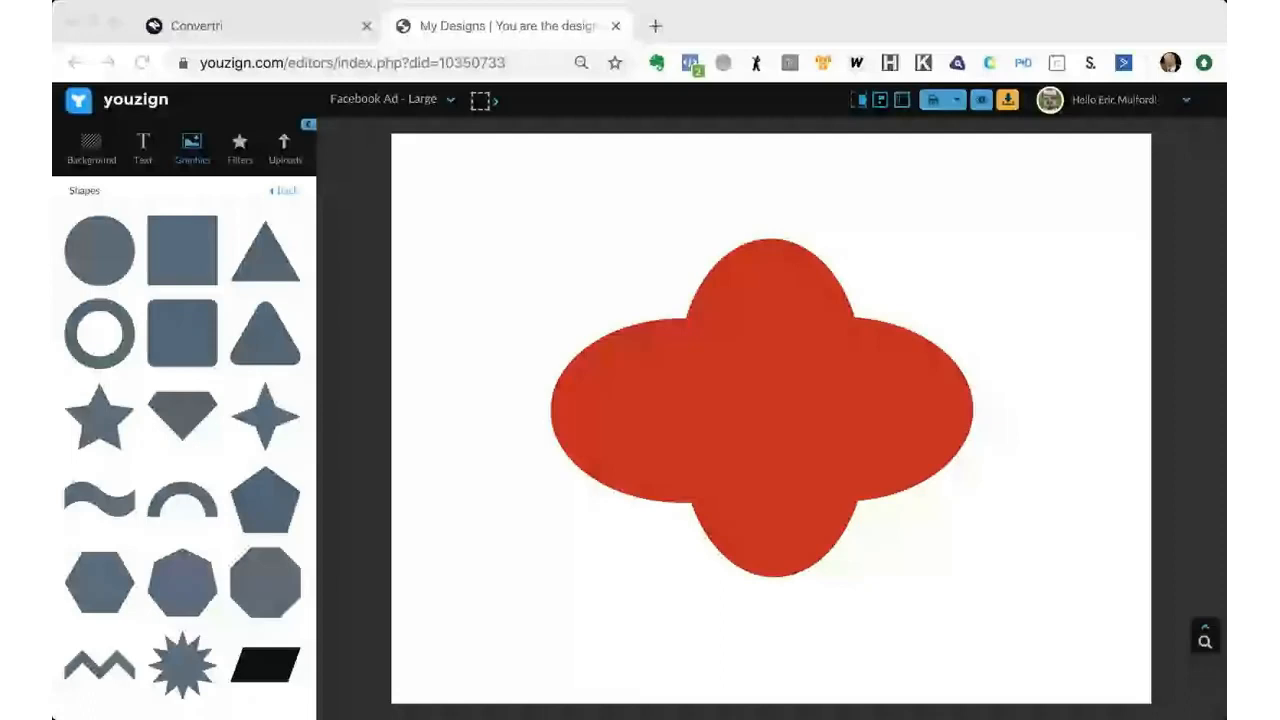
{"action": "left_click", "coordinate": [773, 260]}
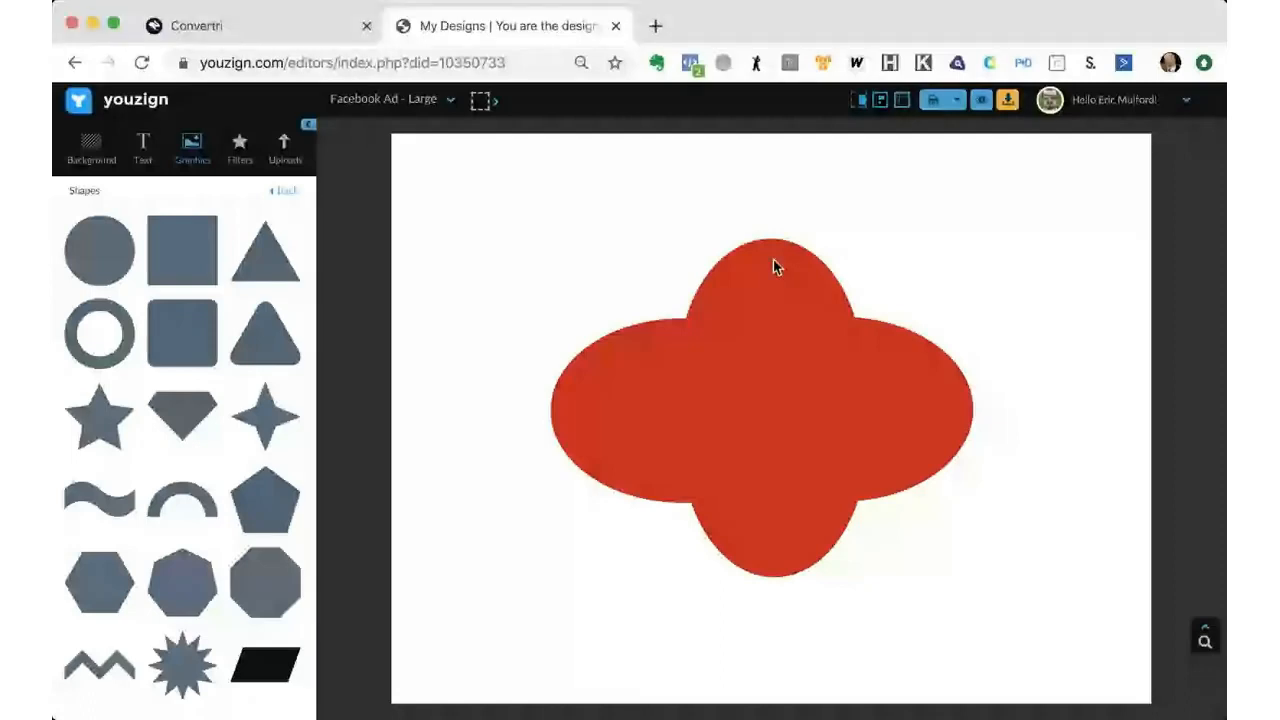
{"action": "left_click_drag", "start_coordinate": [773, 259], "coordinate": [775, 249]}
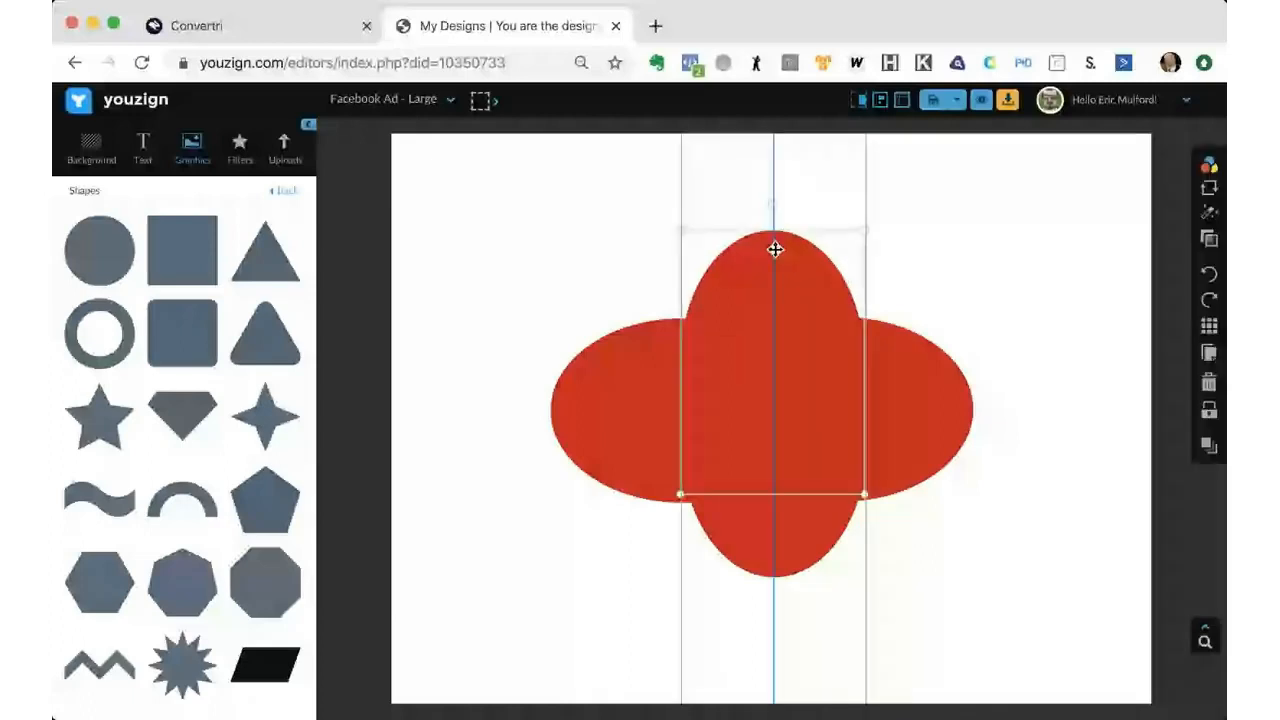
{"action": "left_click_drag", "start_coordinate": [768, 533], "coordinate": [765, 537]}
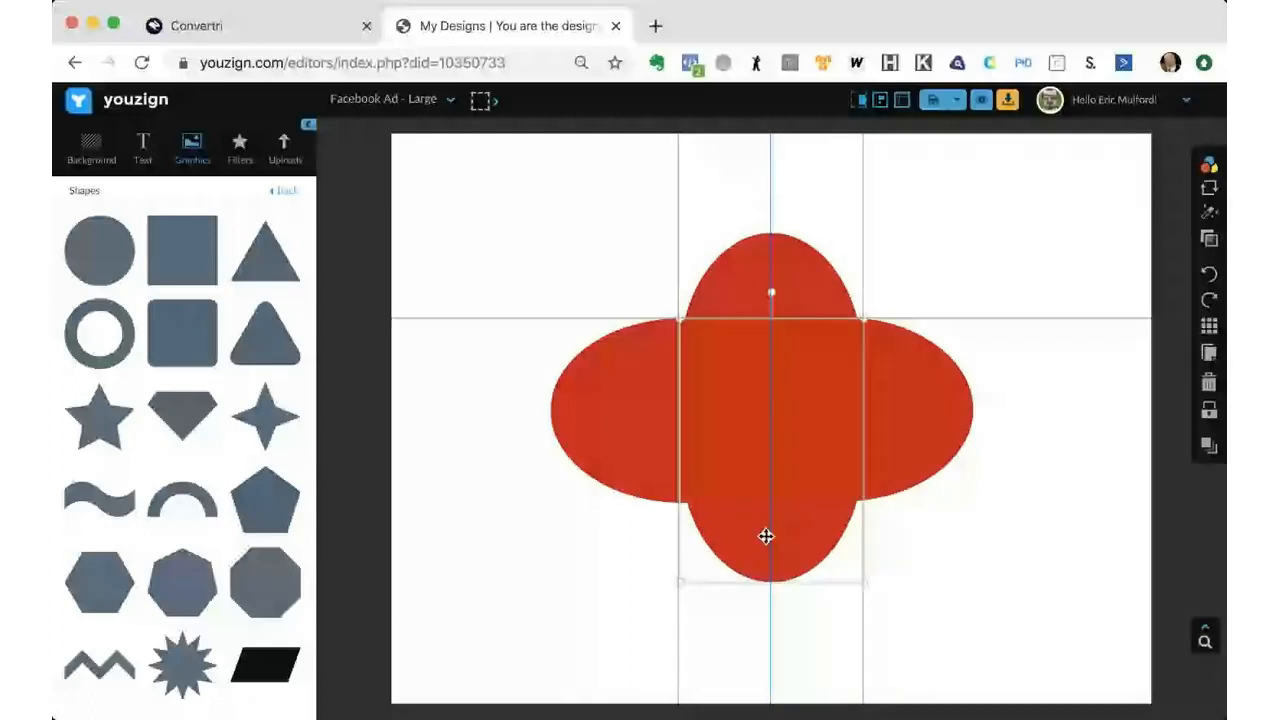
{"action": "left_click", "coordinate": [963, 569]}
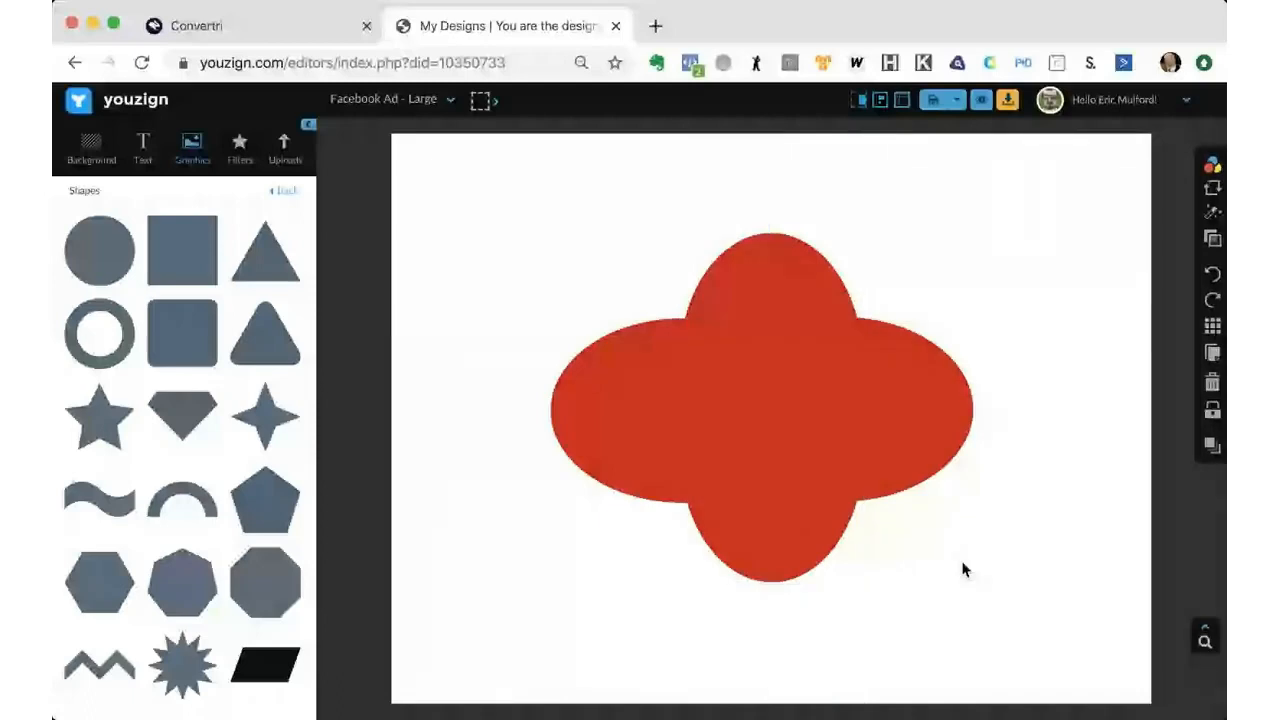
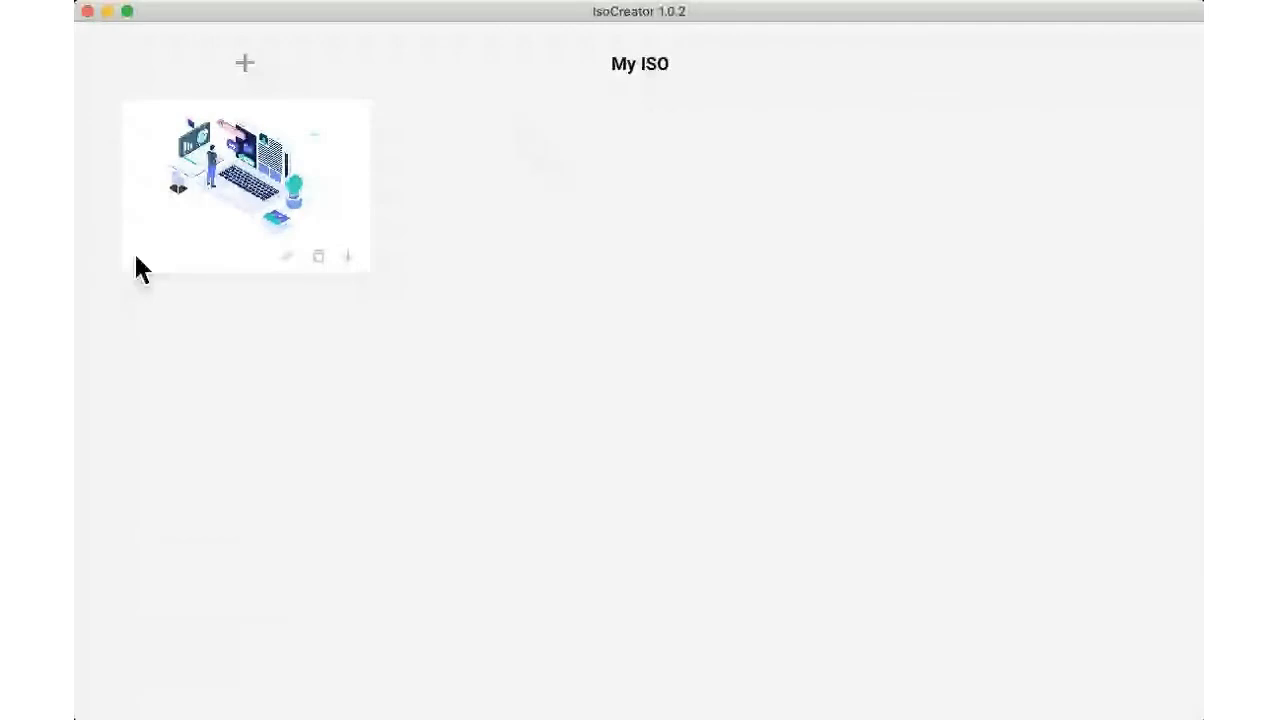
- In IsoCreator, start a new design and apply the Marketing Agency template
{"action": "left_click", "coordinate": [245, 66]}
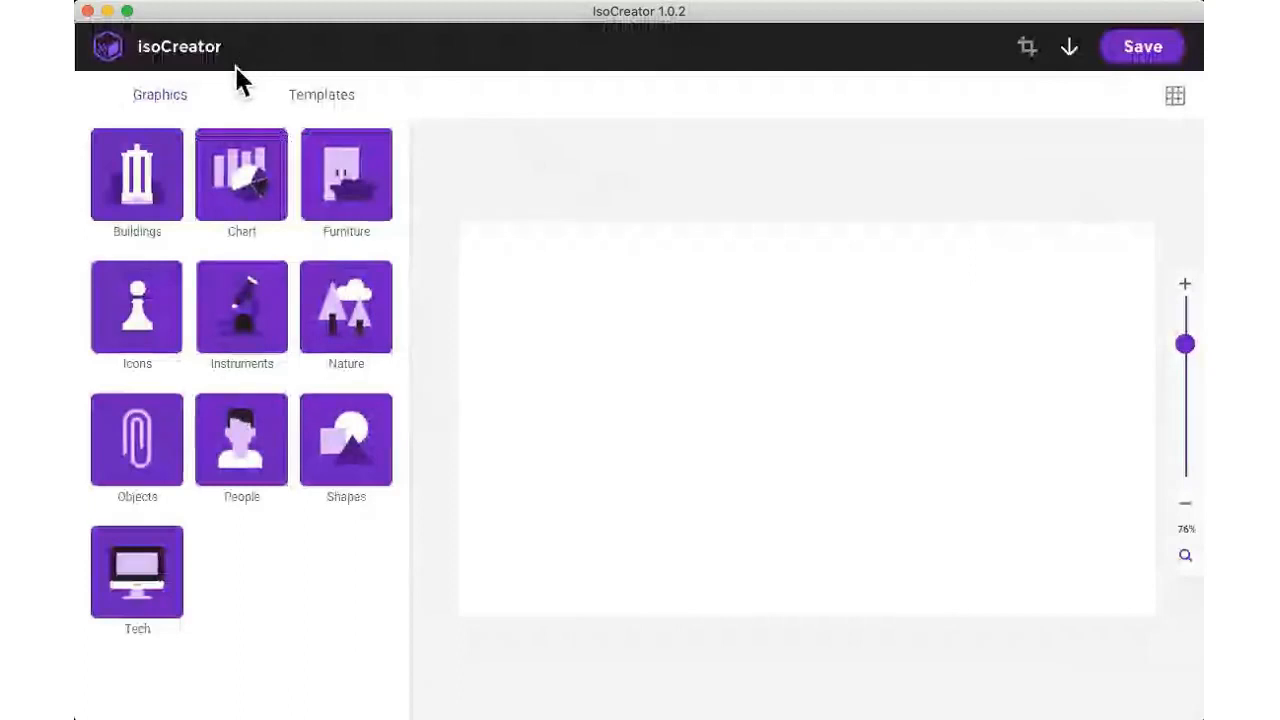
{"action": "left_click", "coordinate": [345, 100]}
{"action": "scroll", "coordinate": [343, 298], "scroll_direction": "down", "scroll_amount": 5}
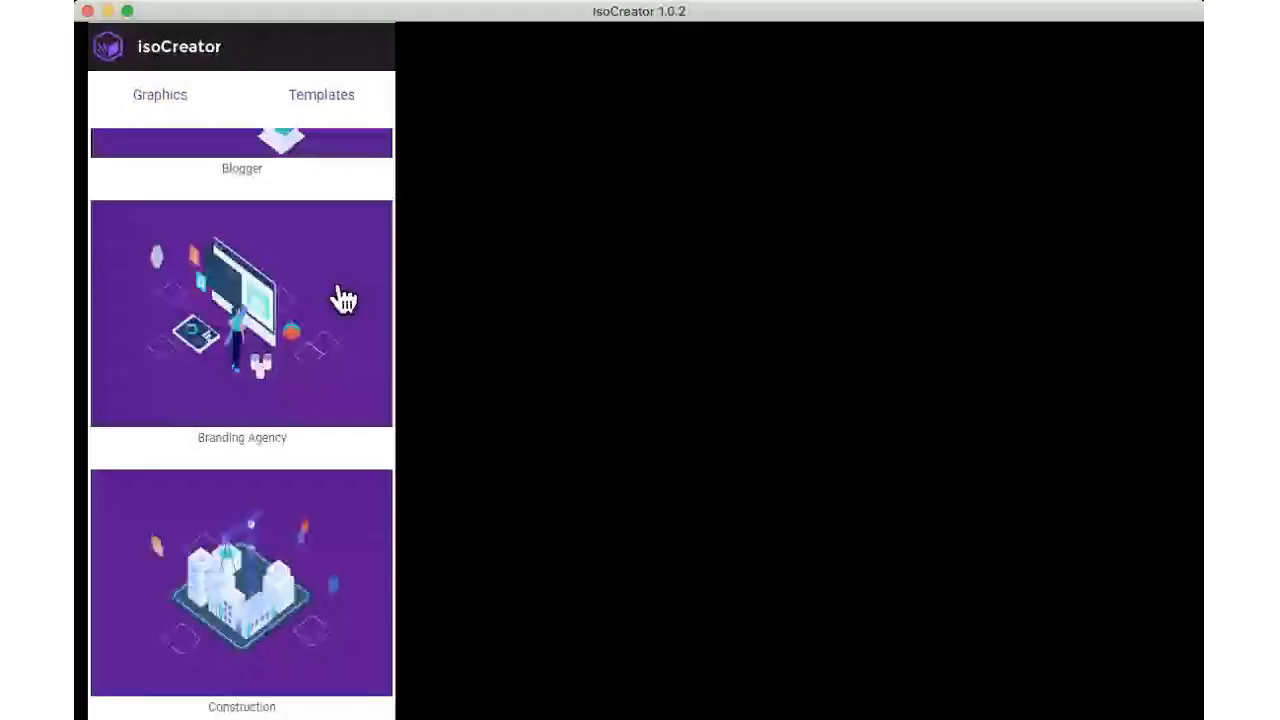
{"action": "scroll", "coordinate": [343, 298], "scroll_direction": "down", "scroll_amount": 3}
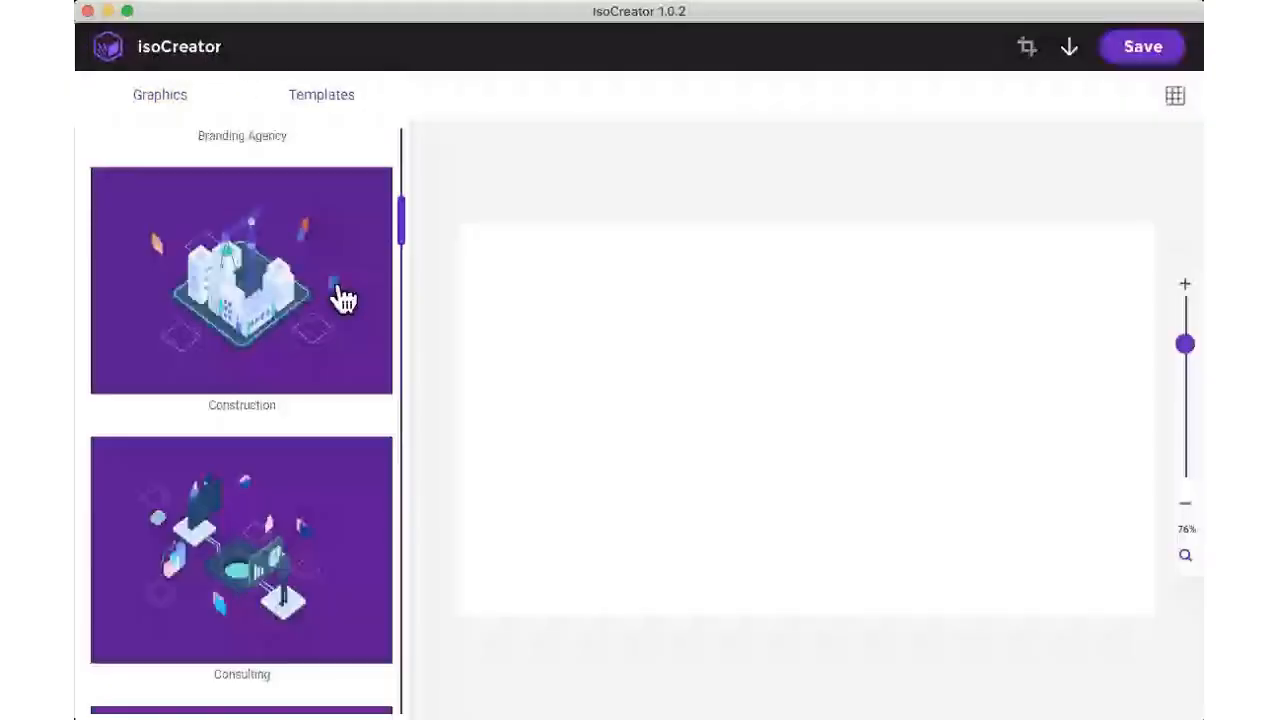
{"action": "scroll", "coordinate": [343, 298], "scroll_direction": "down", "scroll_amount": 4}
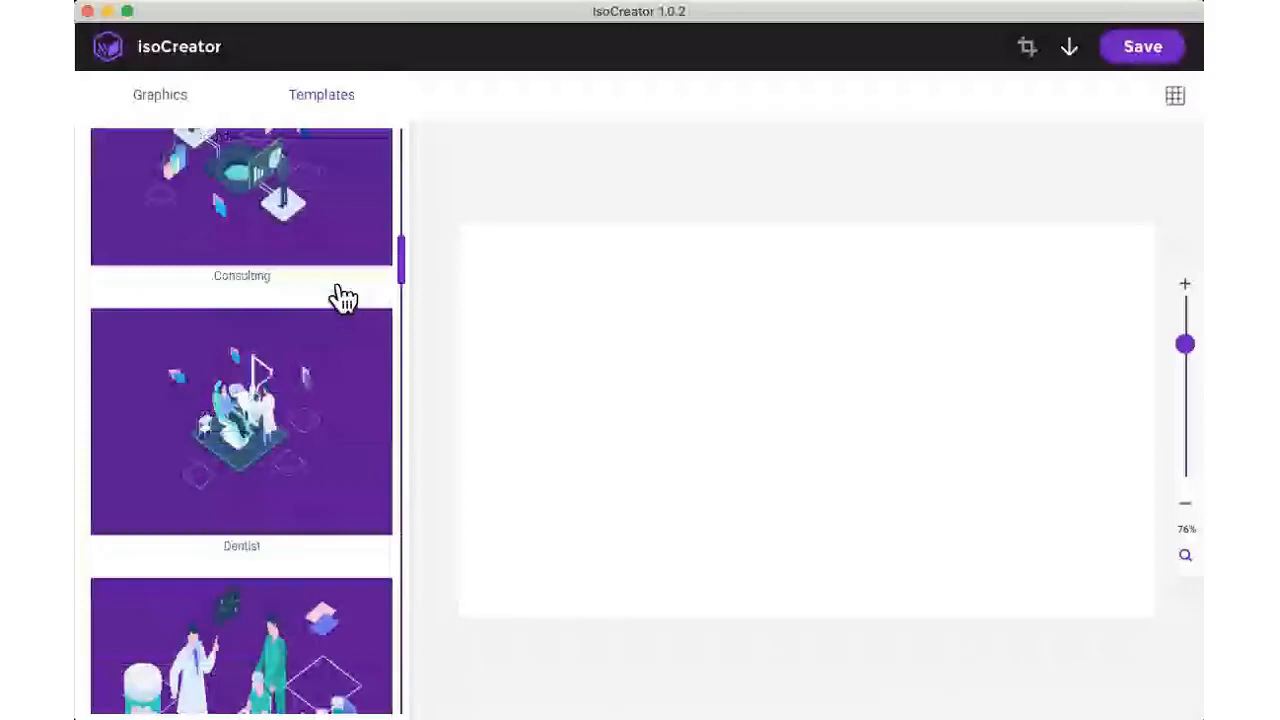
{"action": "scroll", "coordinate": [343, 298], "scroll_direction": "down", "scroll_amount": 3}
{"action": "scroll", "coordinate": [343, 298], "scroll_direction": "down", "scroll_amount": 3}
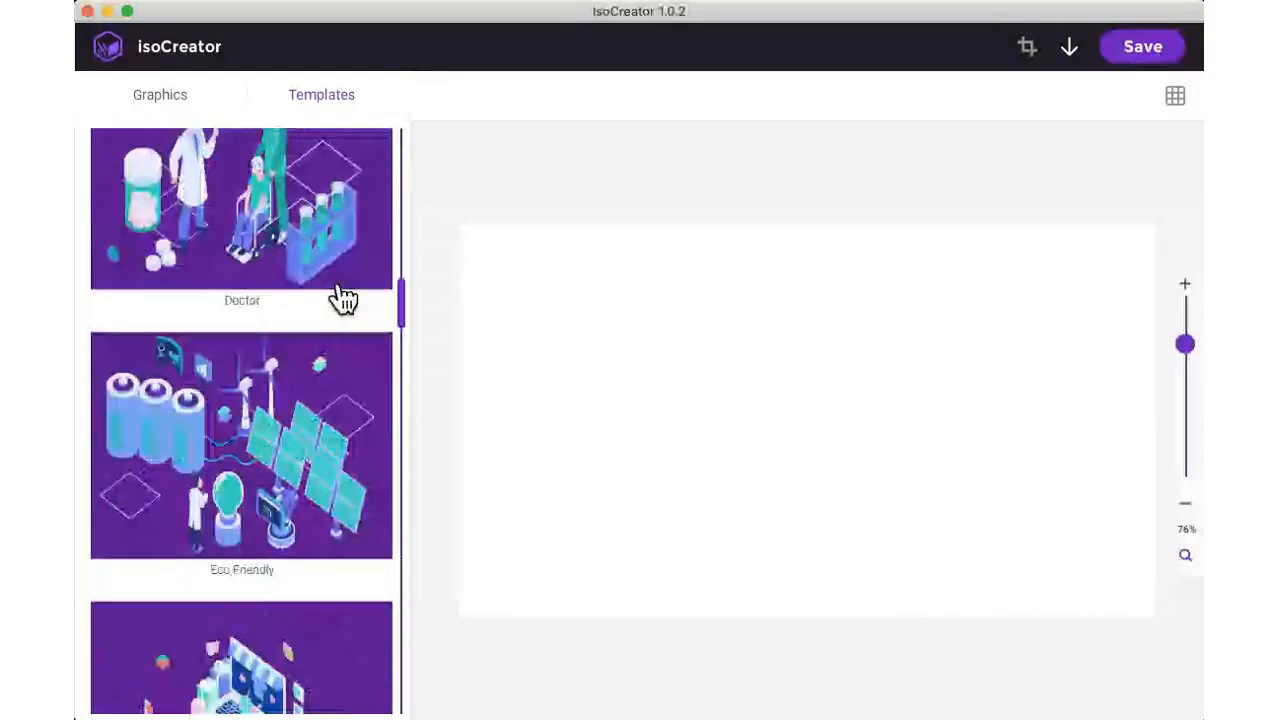
{"action": "scroll", "coordinate": [343, 298], "scroll_direction": "down", "scroll_amount": 3}
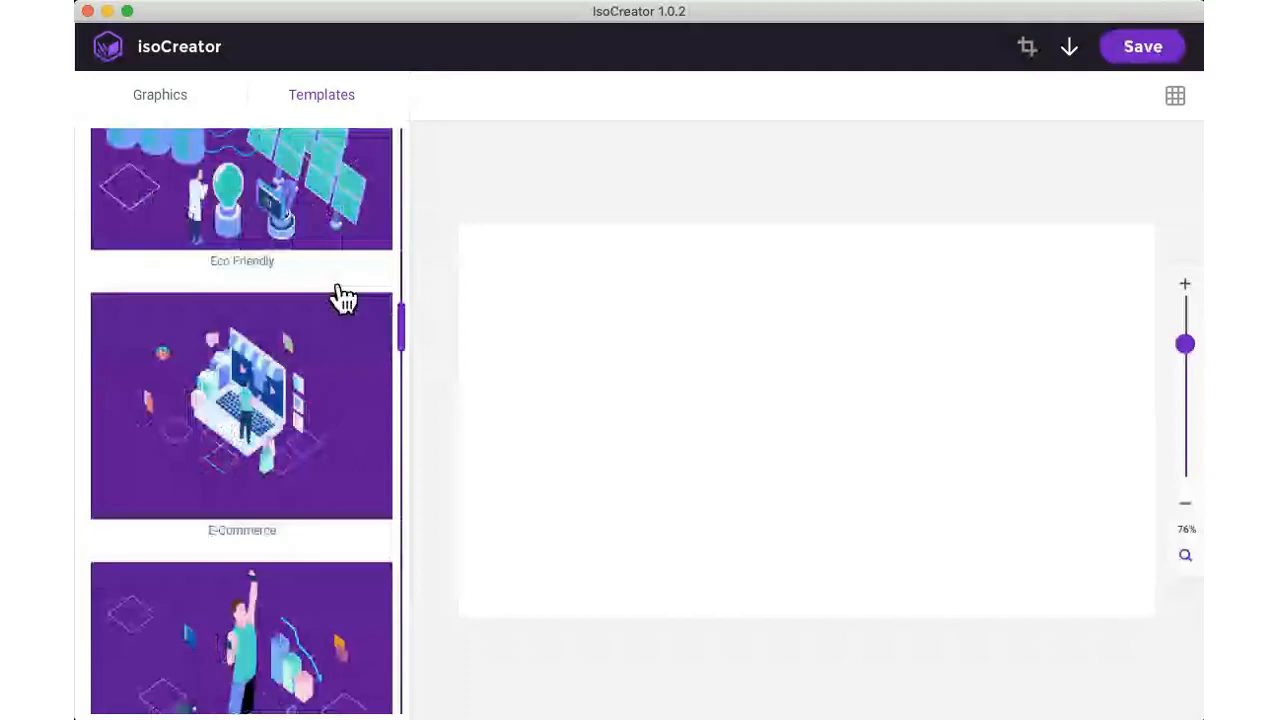
{"action": "scroll", "coordinate": [343, 298], "scroll_direction": "down", "scroll_amount": 3}
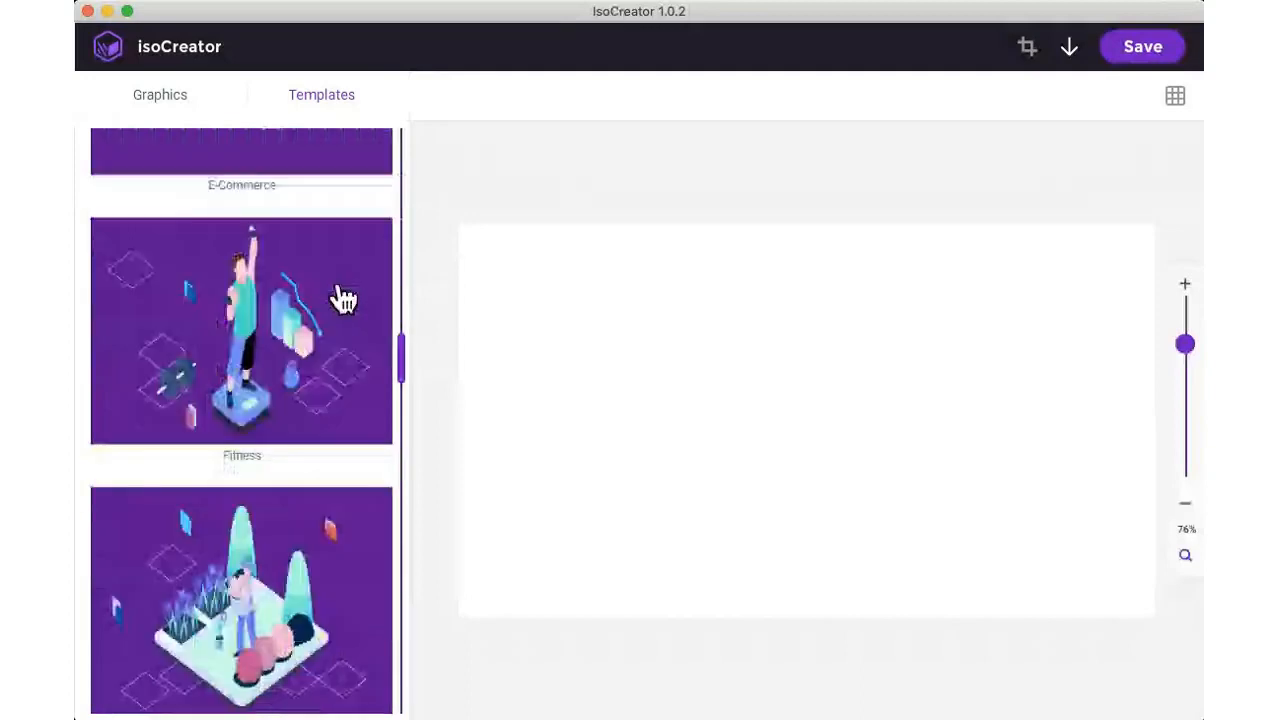
{"action": "scroll", "coordinate": [343, 298], "scroll_direction": "down", "scroll_amount": 2}
{"action": "scroll", "coordinate": [343, 298], "scroll_direction": "down", "scroll_amount": 2}
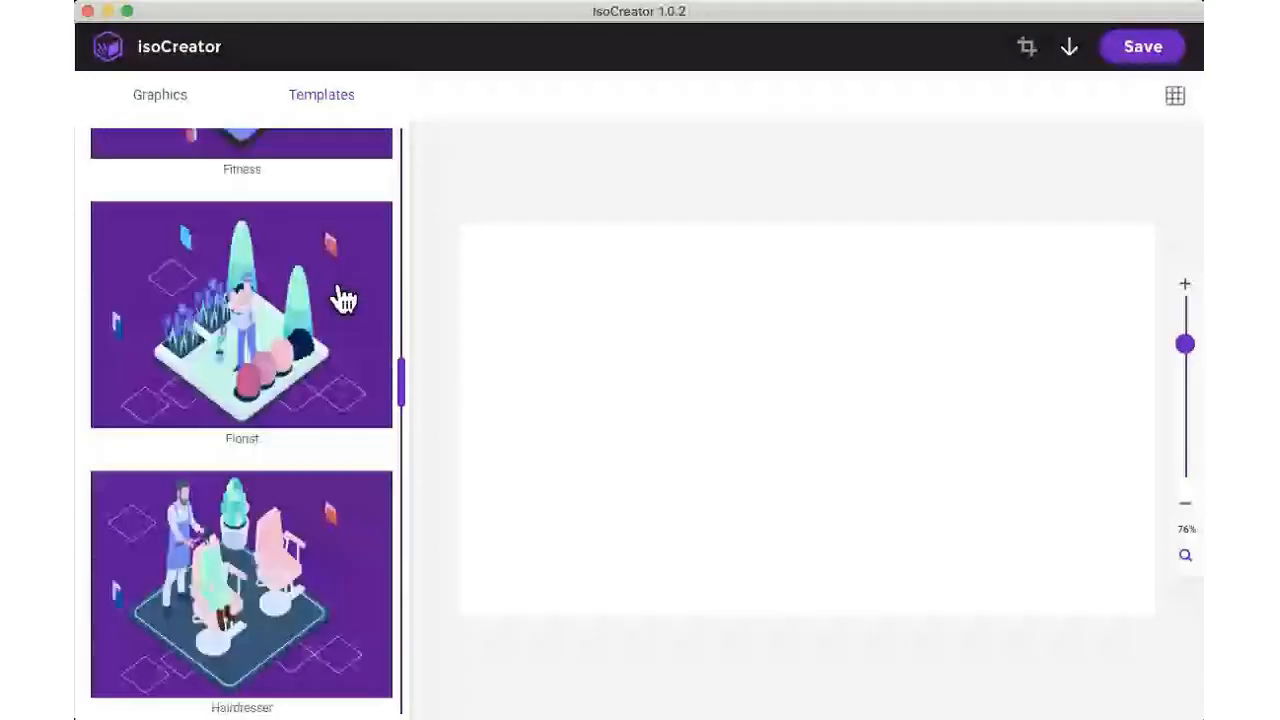
{"action": "scroll", "coordinate": [343, 298], "scroll_direction": "down", "scroll_amount": 1}
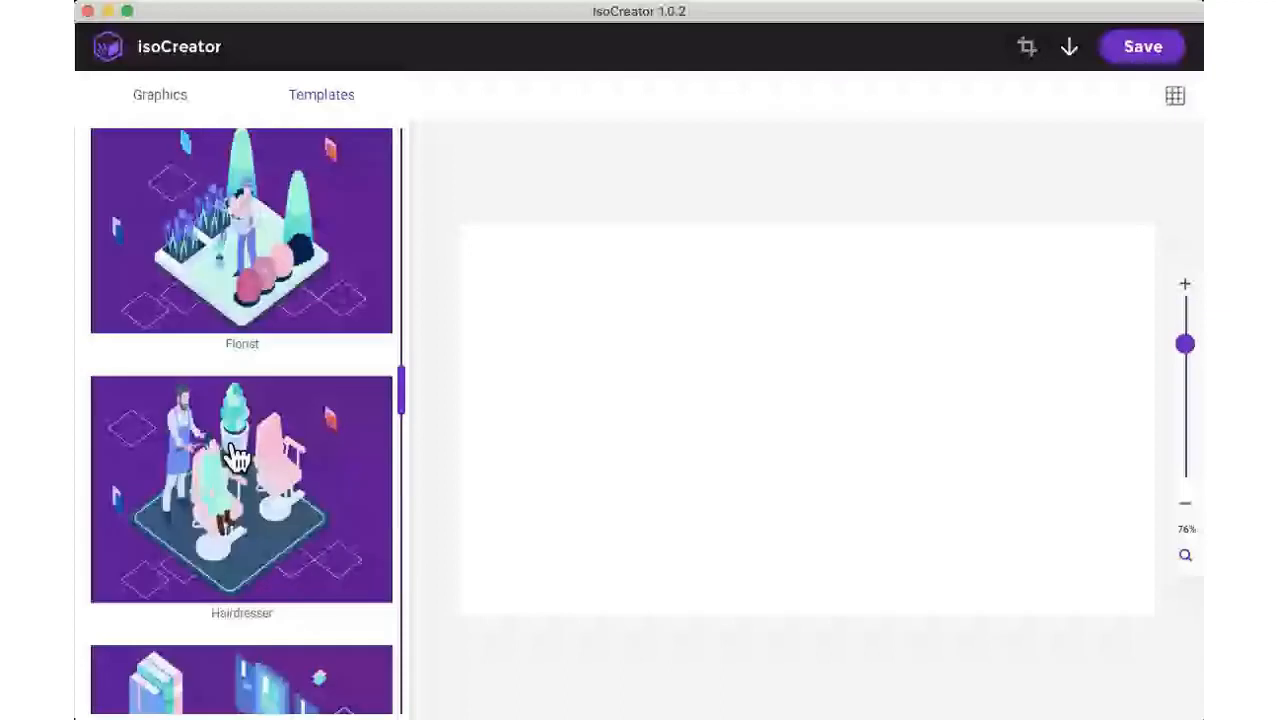
{"action": "scroll", "coordinate": [215, 500], "scroll_direction": "down", "scroll_amount": 5}
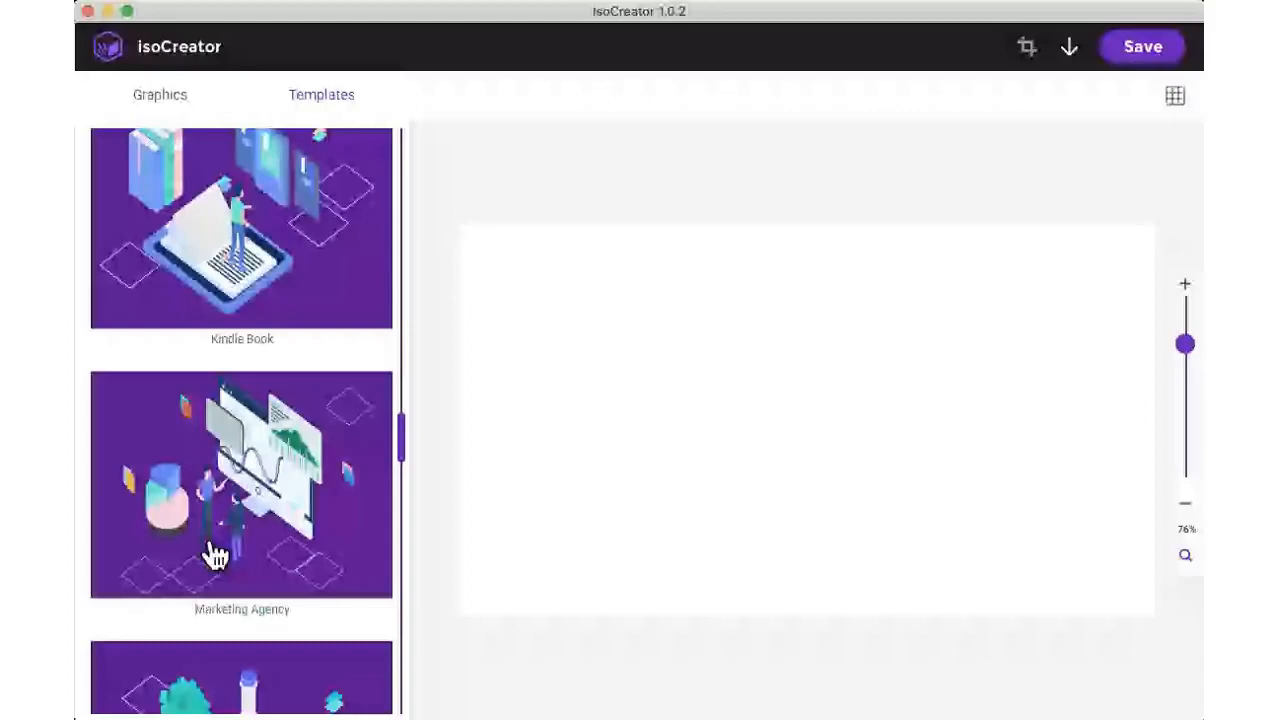
{"action": "scroll", "coordinate": [270, 380], "scroll_direction": "down", "scroll_amount": 2}
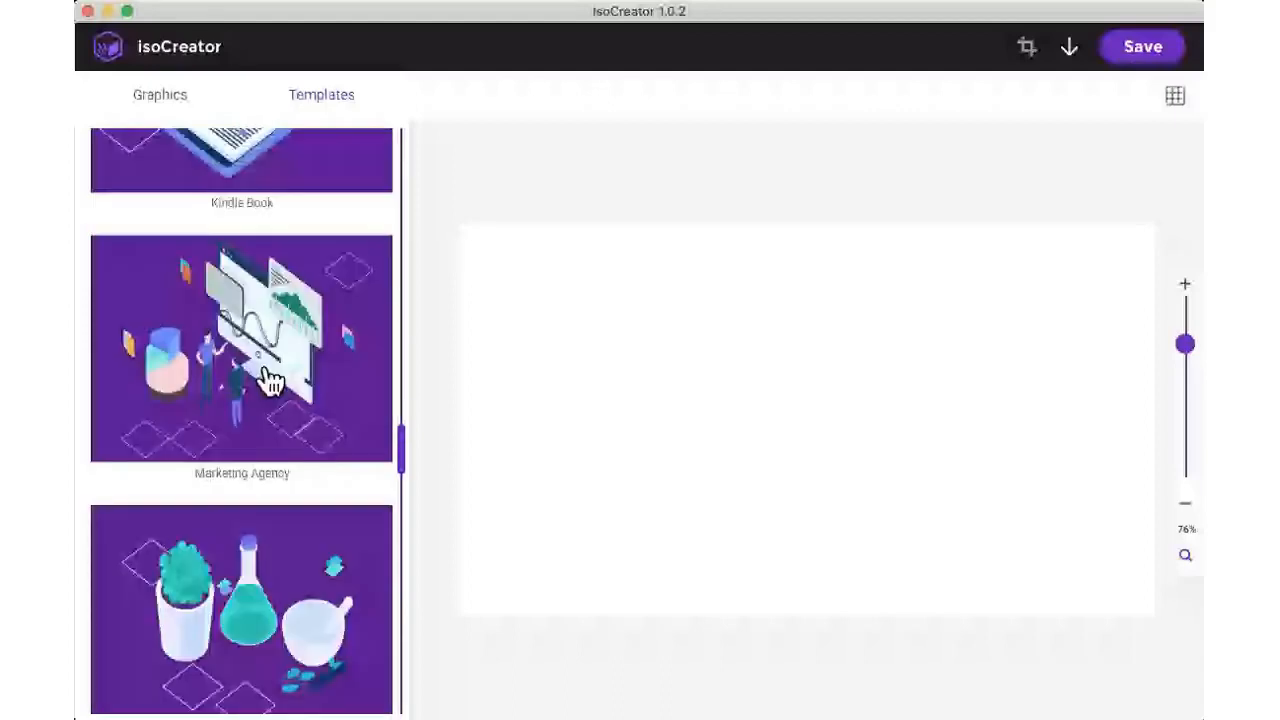
{"action": "left_click", "coordinate": [270, 380]}
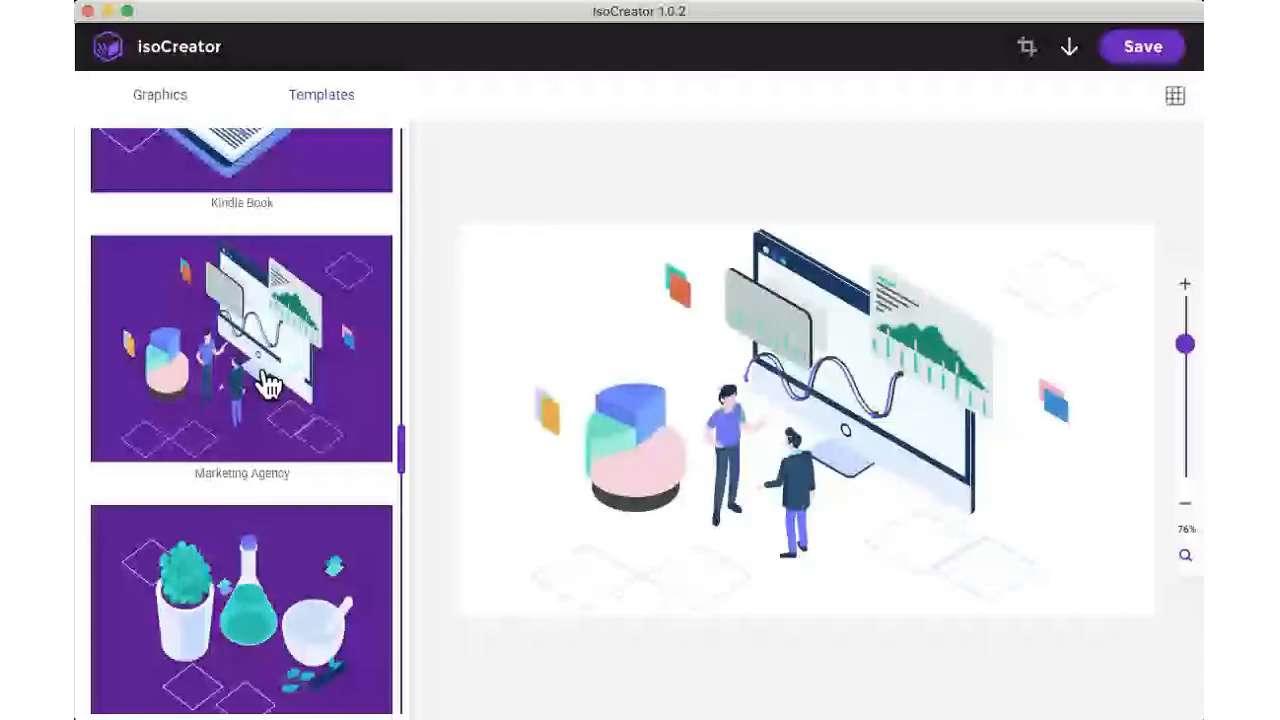
- Select the faint diamond outlines above and below the monitor one at a time to inspect them as separate elements
{"action": "scroll", "coordinate": [267, 384], "scroll_direction": "up", "scroll_amount": 1}
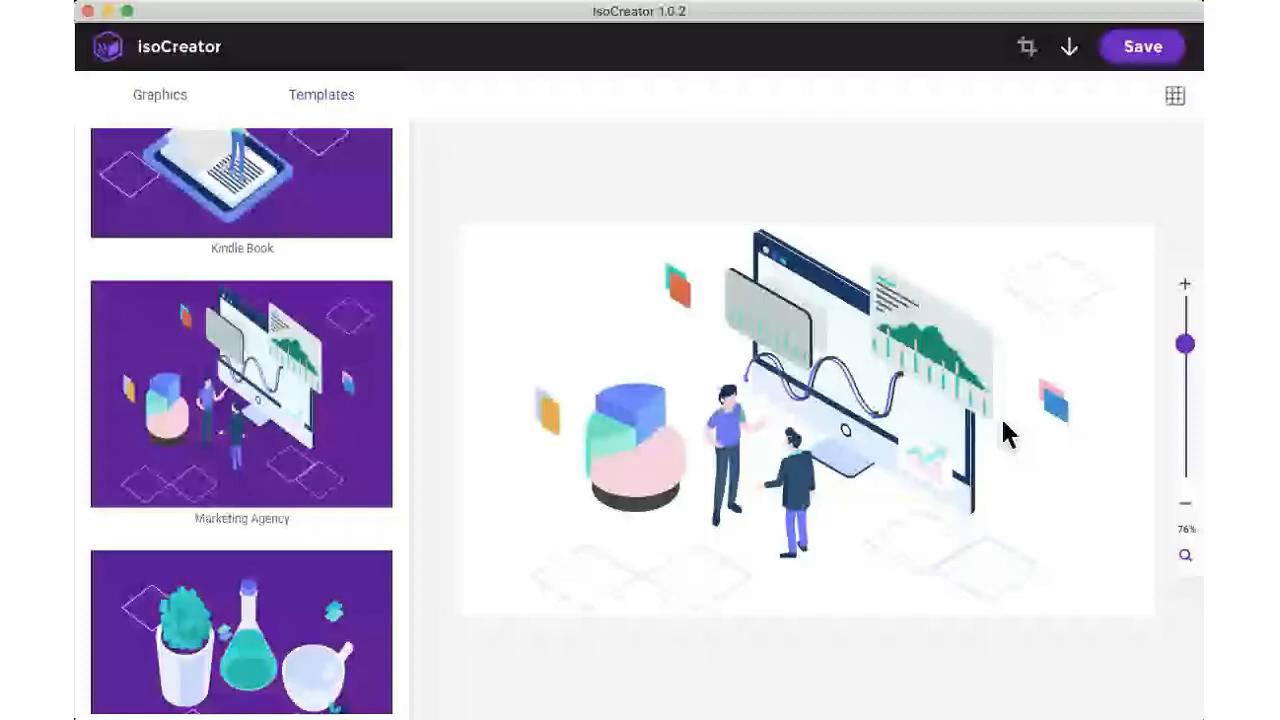
{"action": "left_click", "coordinate": [1064, 284]}
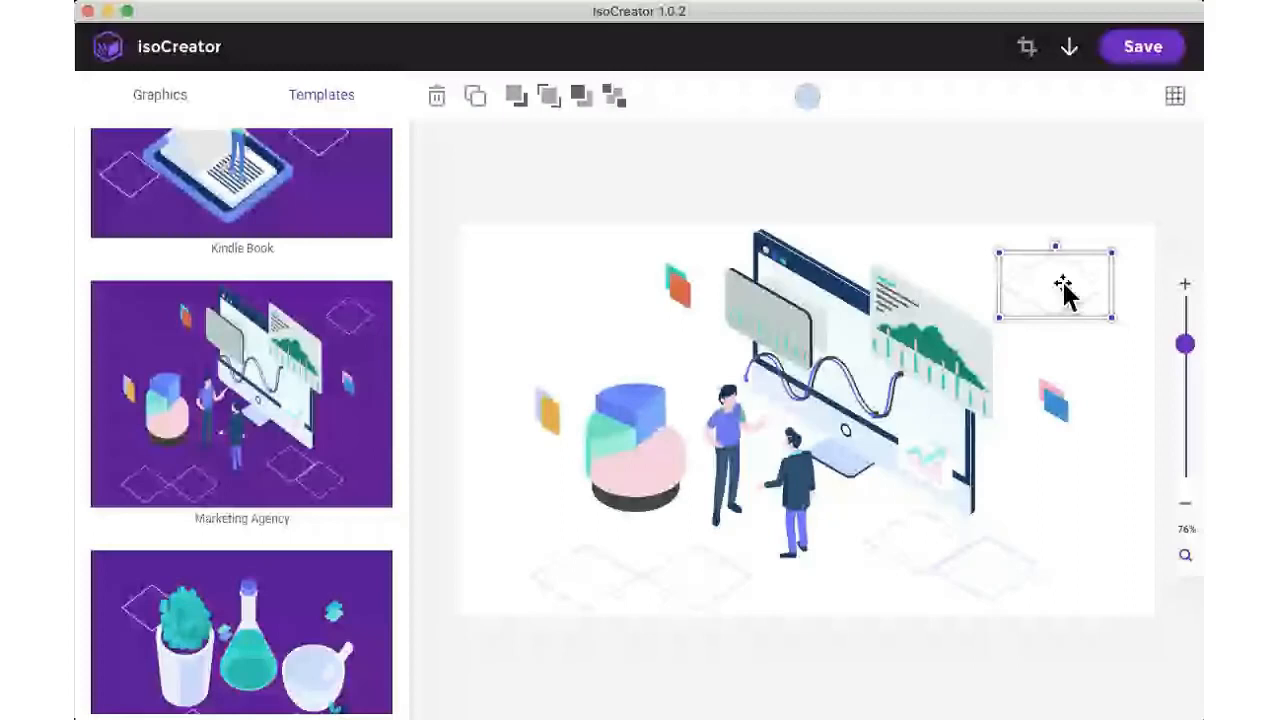
{"action": "left_click_drag", "start_coordinate": [1064, 284], "coordinate": [893, 548]}
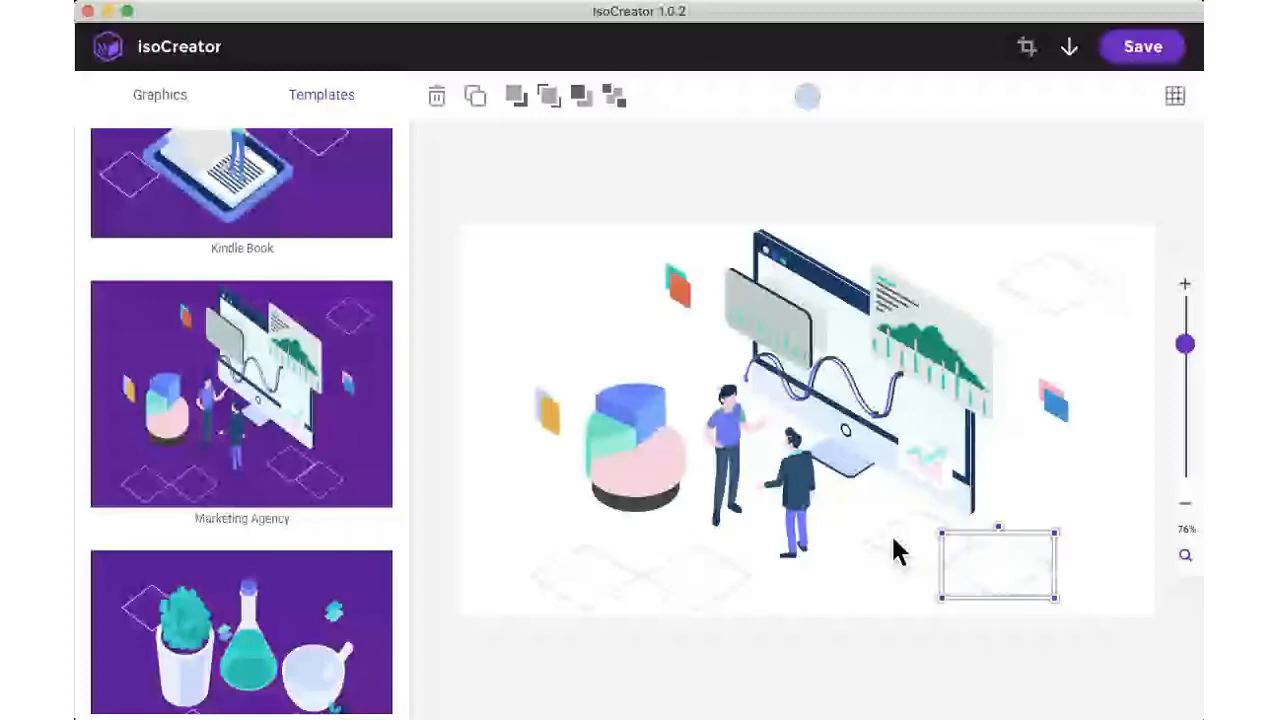
- Delete the four faint diamond outlines along the lower part of the Marketing Agency illustration
{"action": "left_click", "coordinate": [893, 541]}
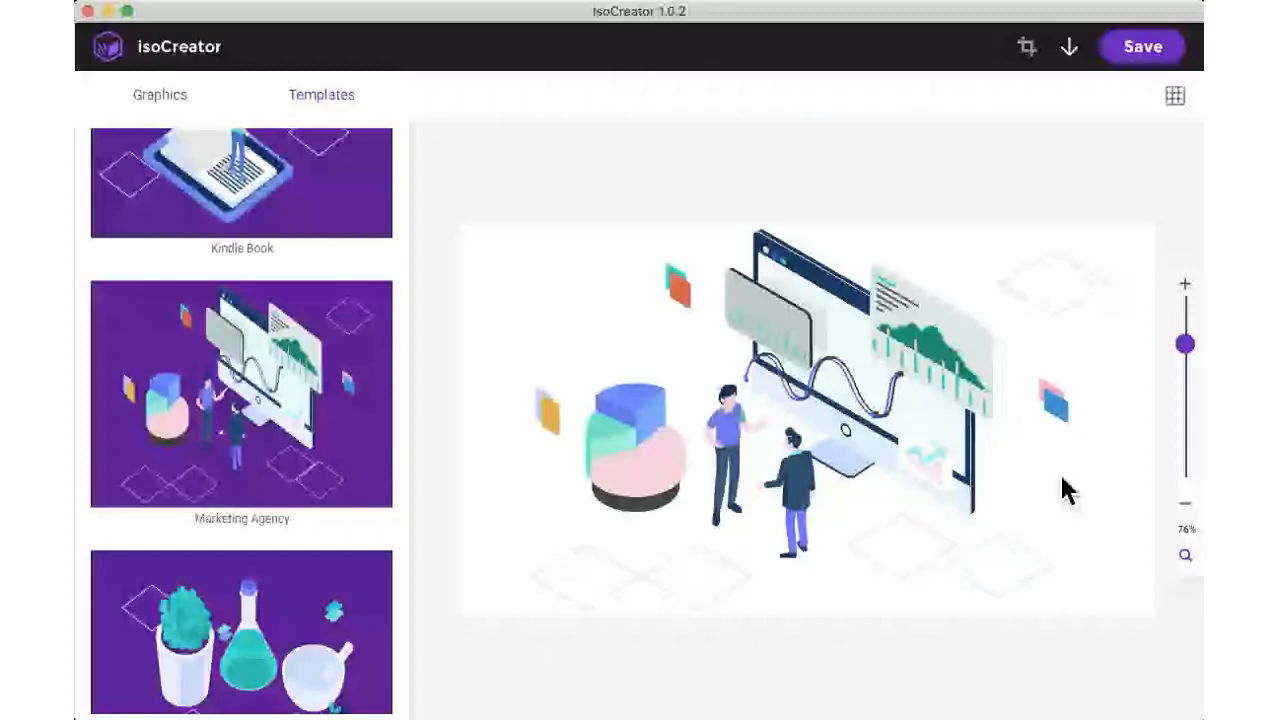
{"action": "left_click", "coordinate": [1030, 555]}
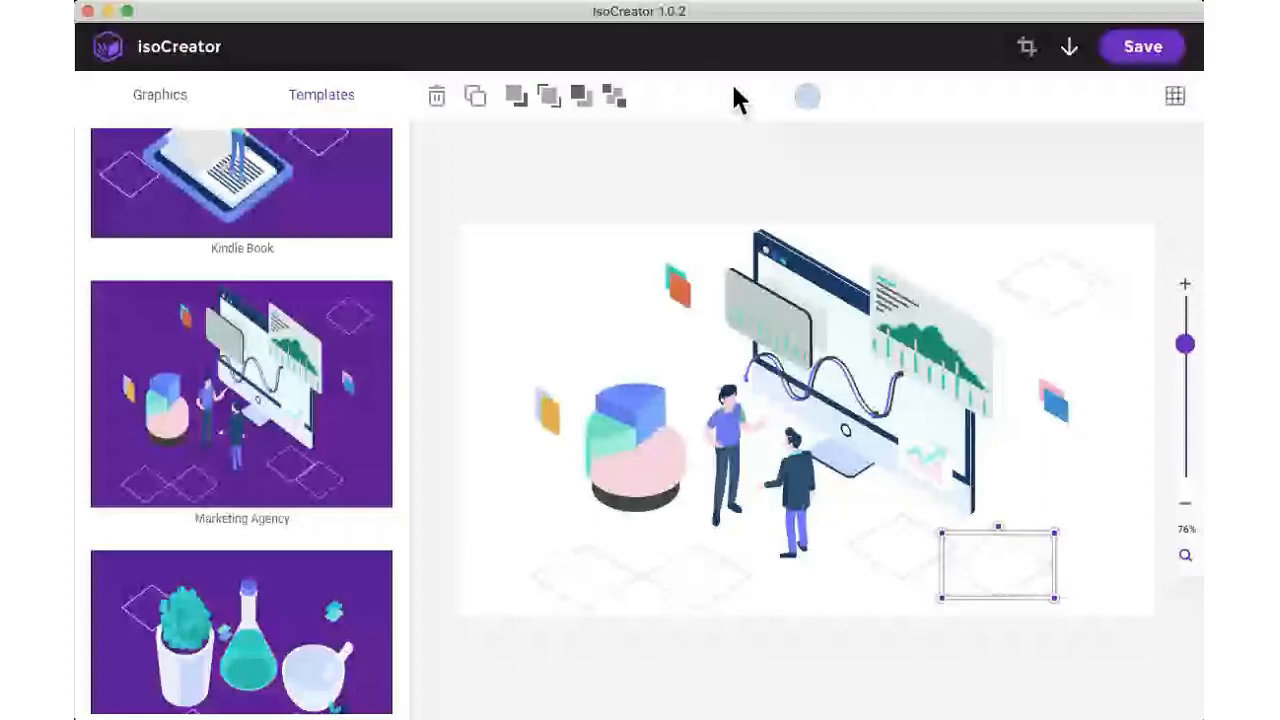
{"action": "left_click", "coordinate": [437, 103]}
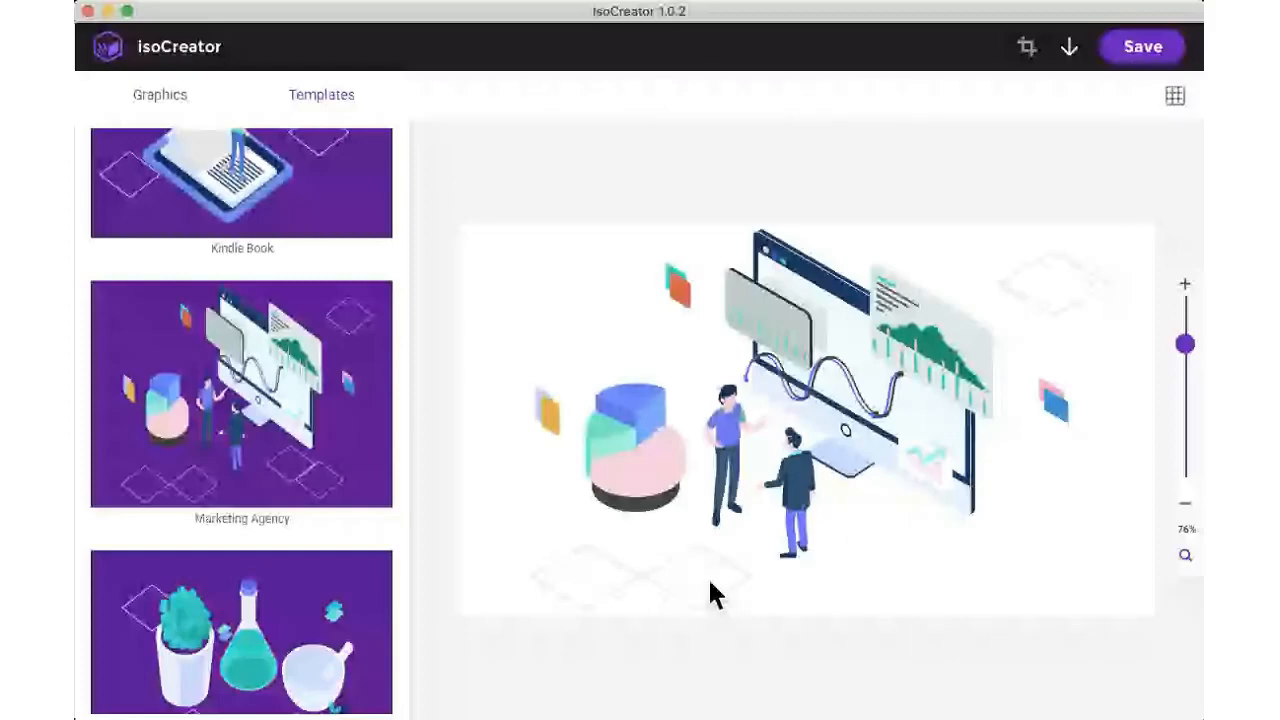
{"action": "left_click", "coordinate": [709, 583]}
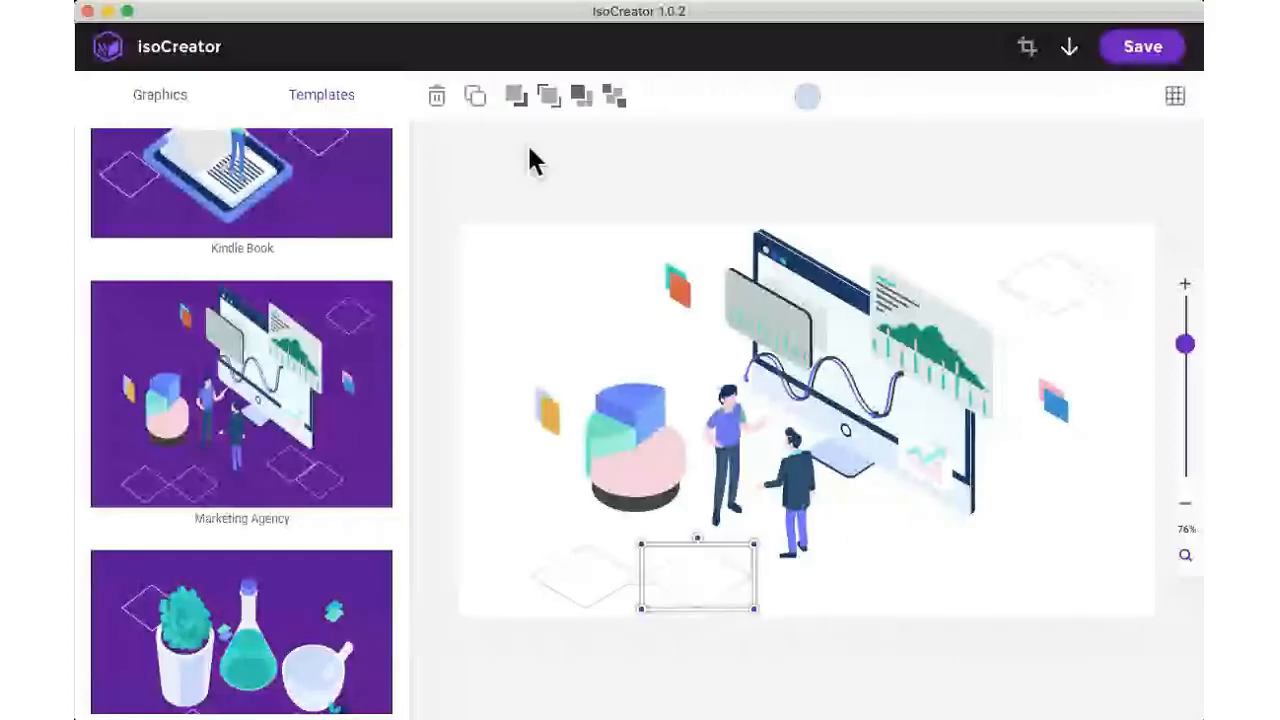
{"action": "left_click", "coordinate": [586, 571]}
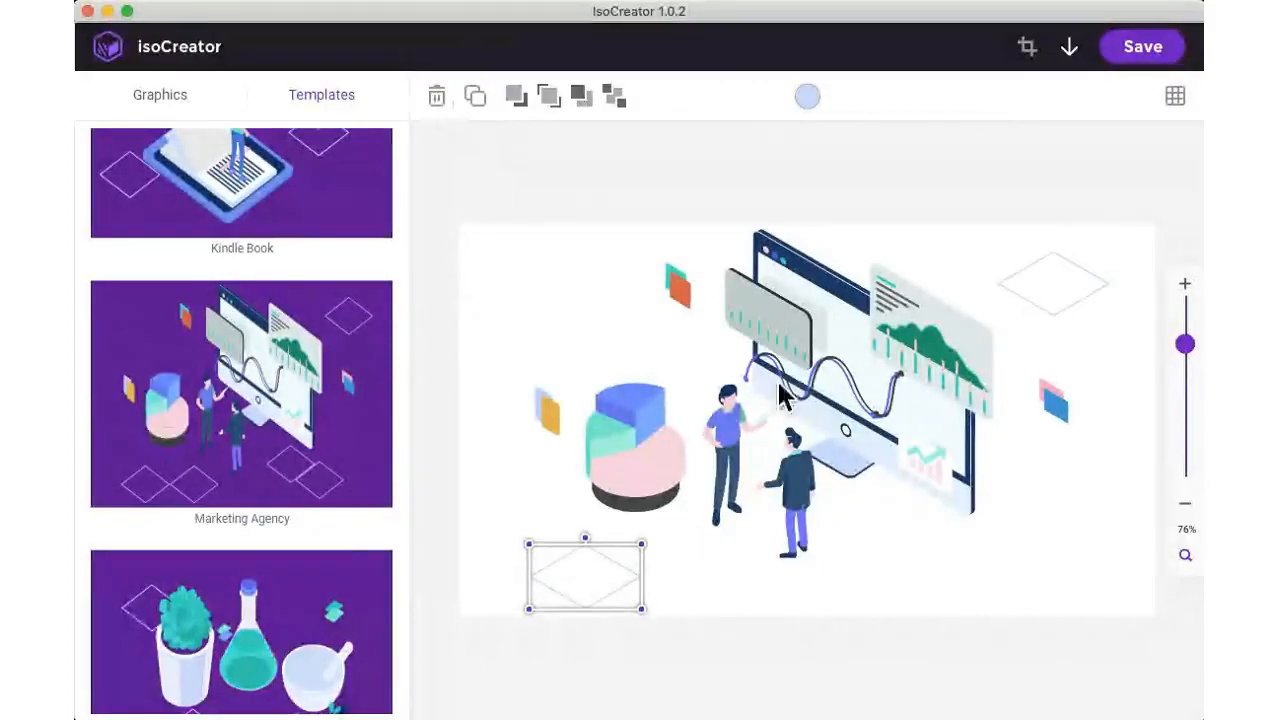
{"action": "left_click", "coordinate": [437, 100]}
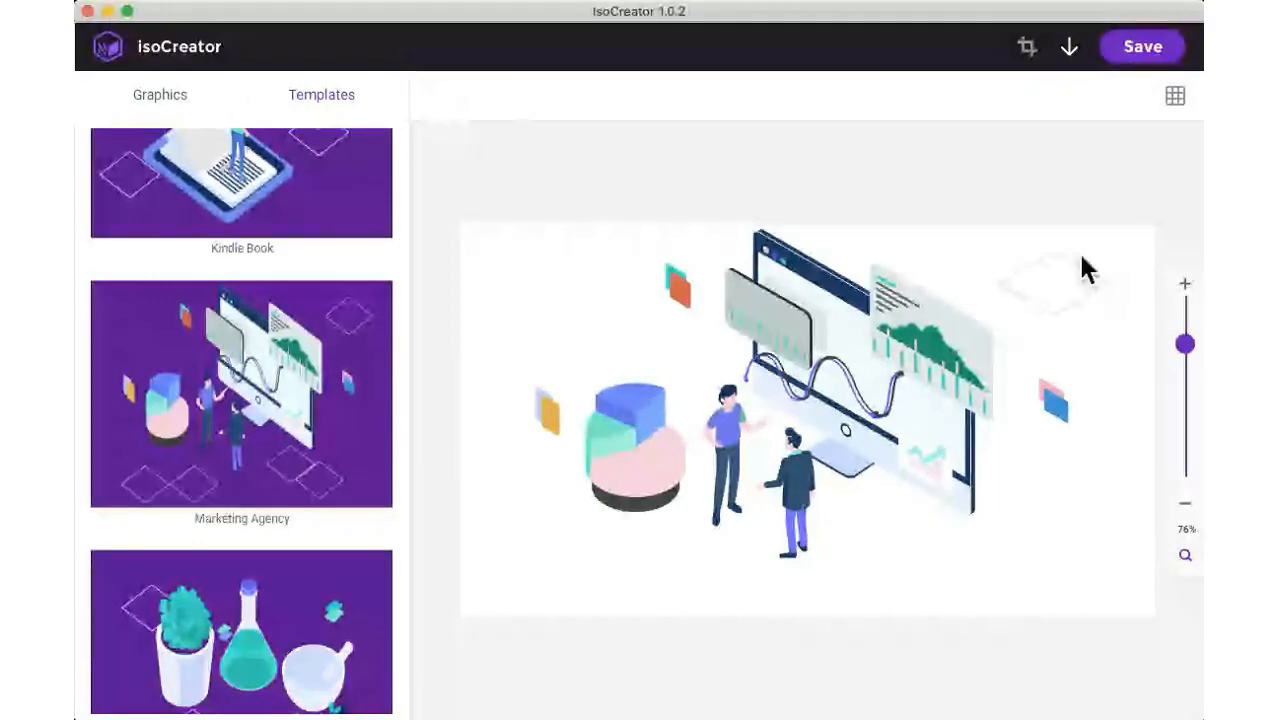
- Duplicate the diamond outline beside the monitor, placing two overlapping copies below the monitor and a third beneath the pie chart
{"action": "left_click", "coordinate": [1040, 298]}
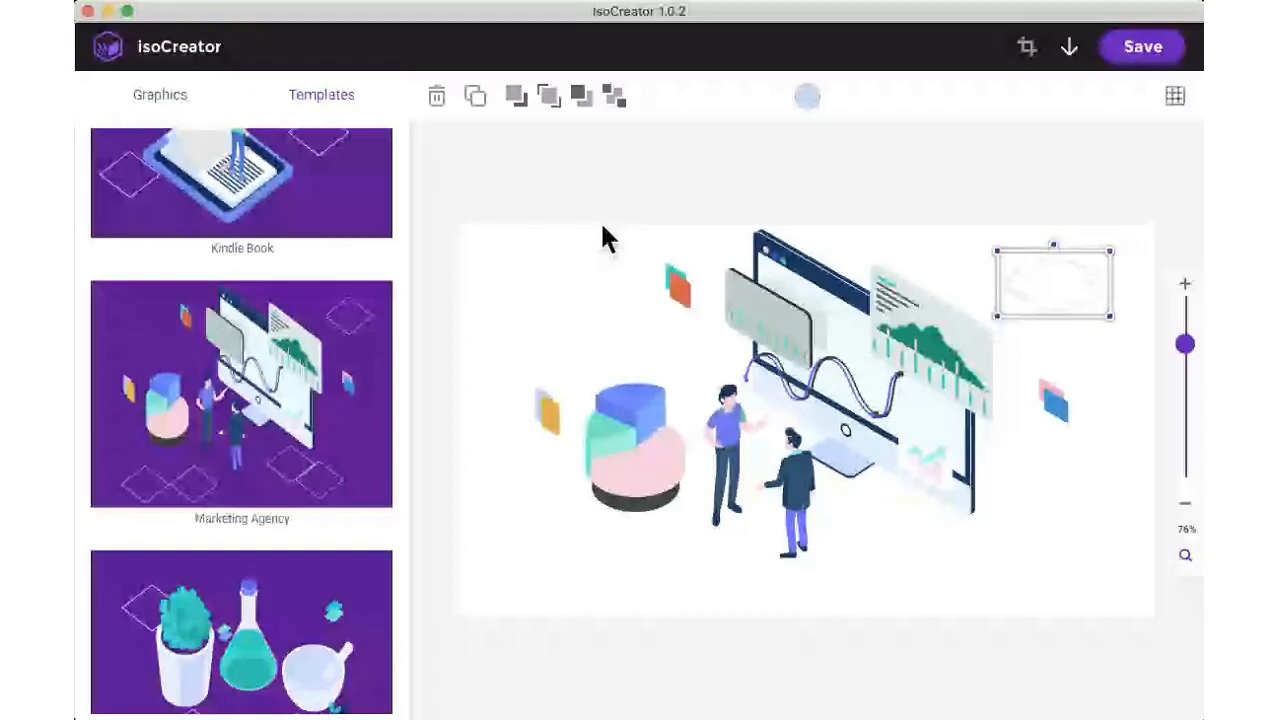
{"action": "left_click", "coordinate": [475, 98]}
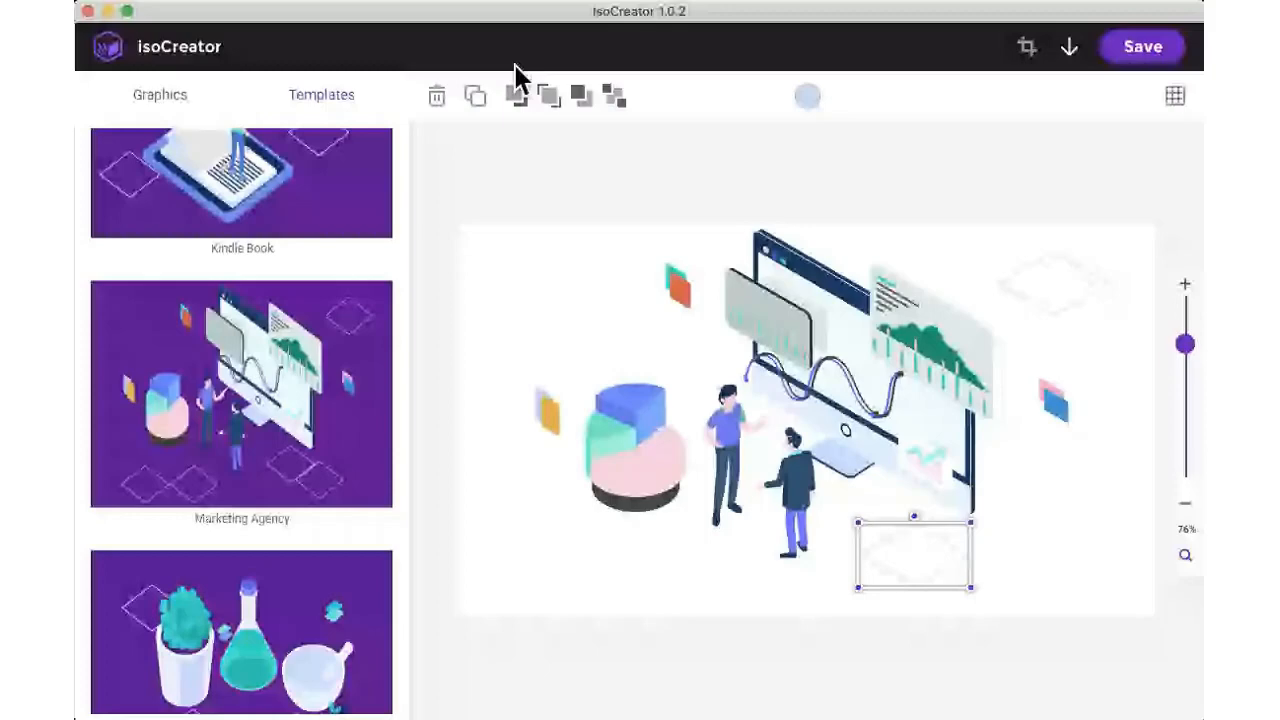
{"action": "left_click", "coordinate": [476, 97]}
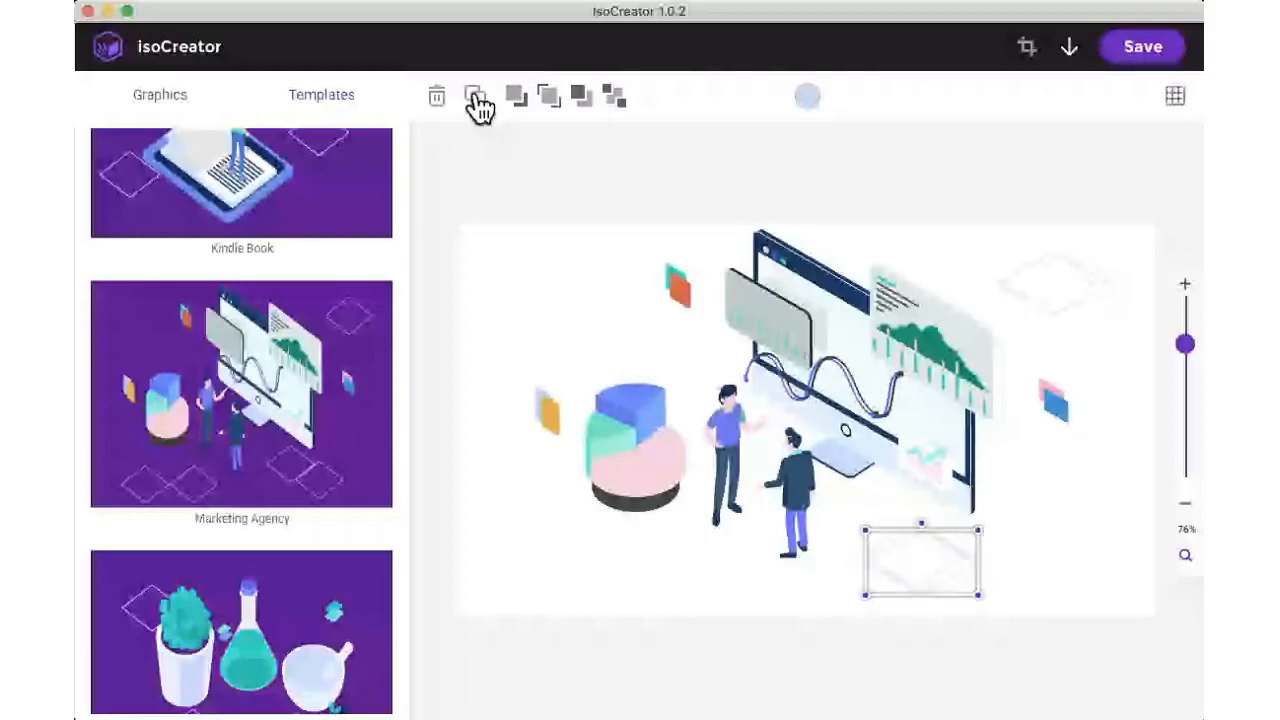
{"action": "left_click_drag", "start_coordinate": [926, 568], "coordinate": [840, 592]}
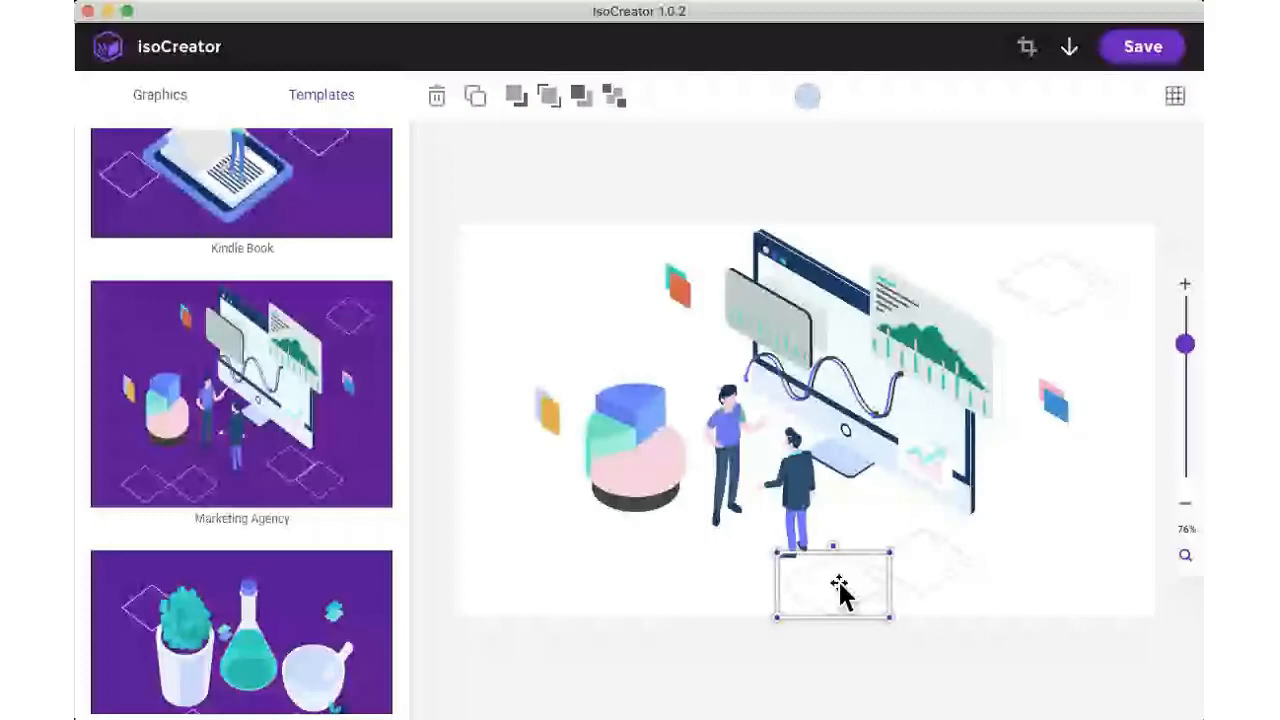
{"action": "left_click_drag", "start_coordinate": [840, 592], "coordinate": [848, 588]}
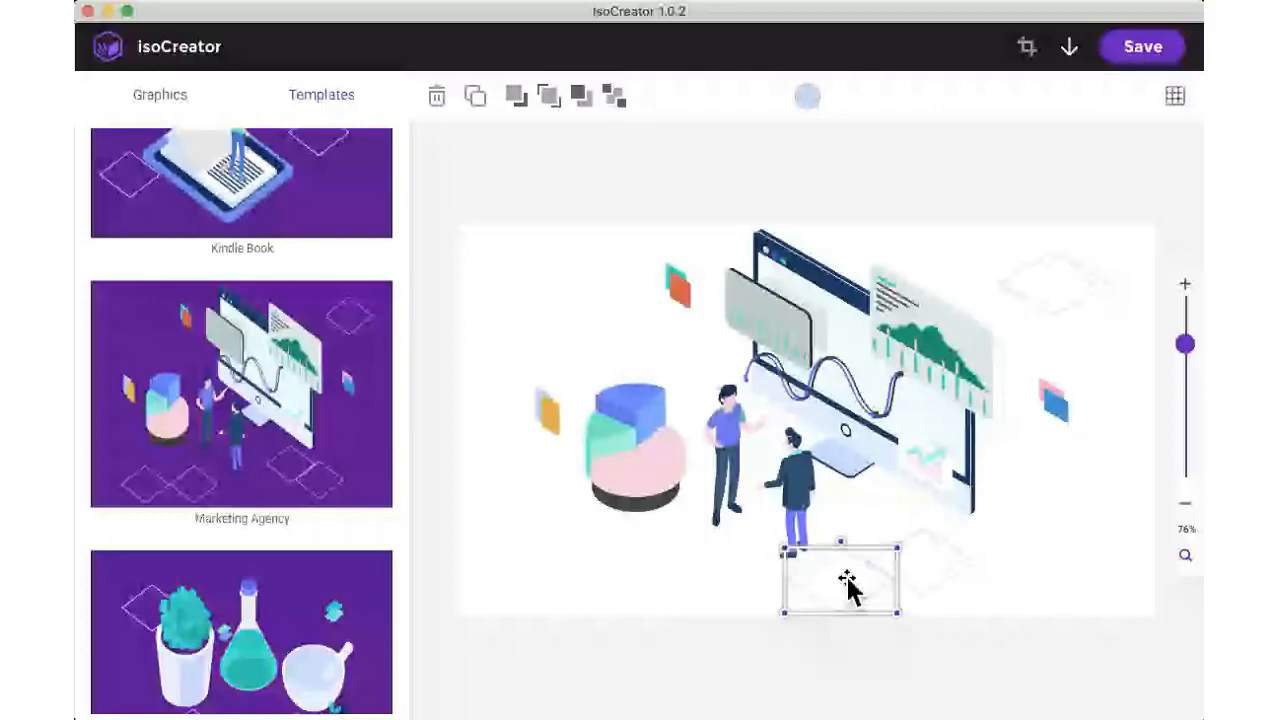
{"action": "left_click", "coordinate": [478, 96]}
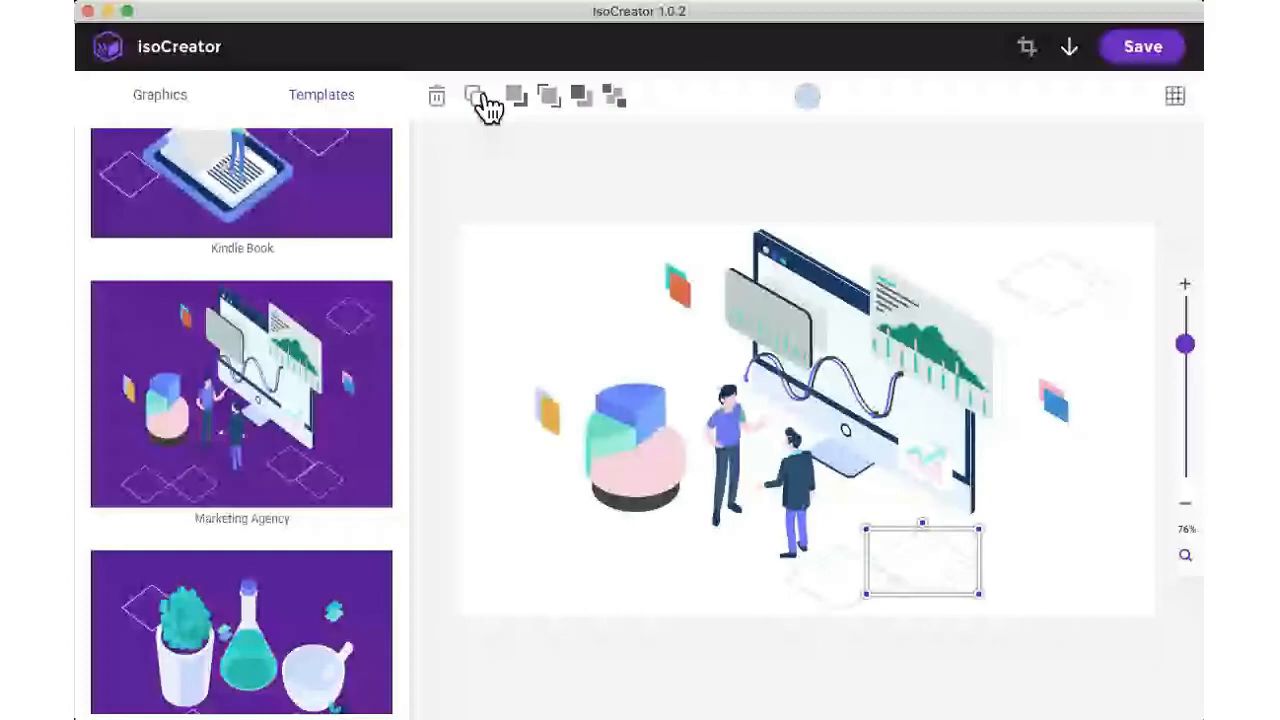
{"action": "left_click", "coordinate": [478, 96]}
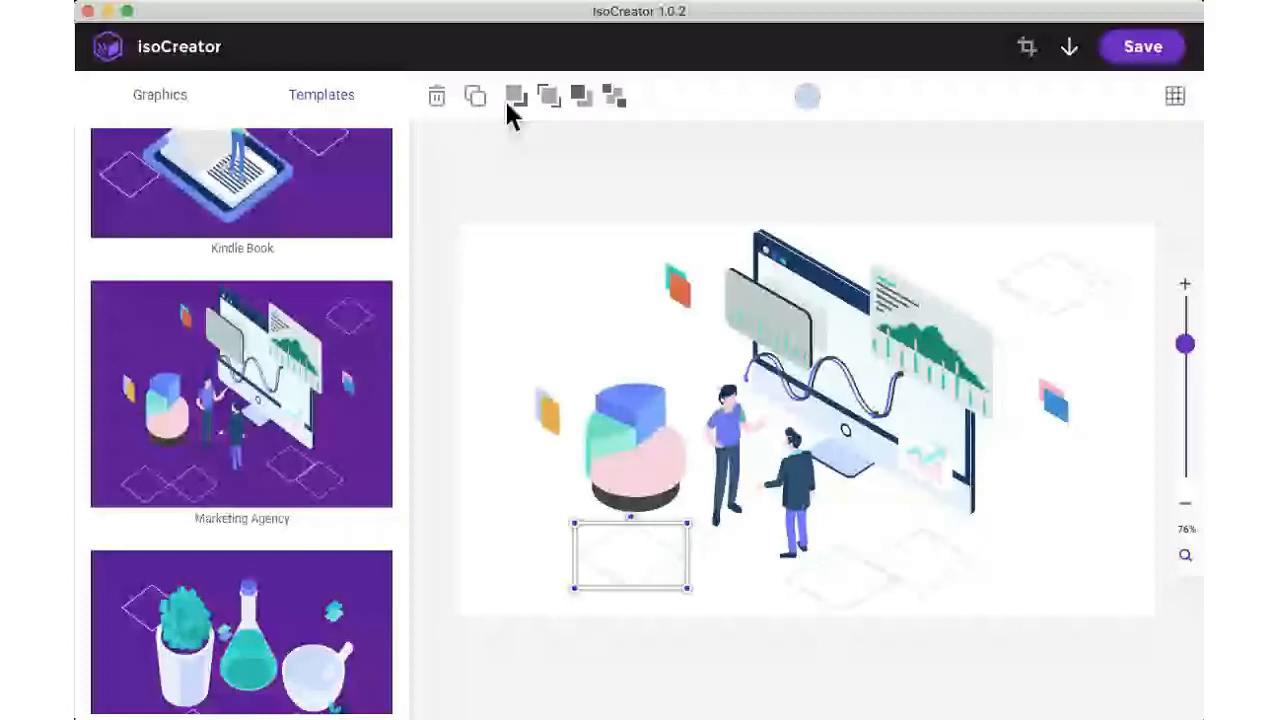
{"action": "left_click", "coordinate": [644, 362]}
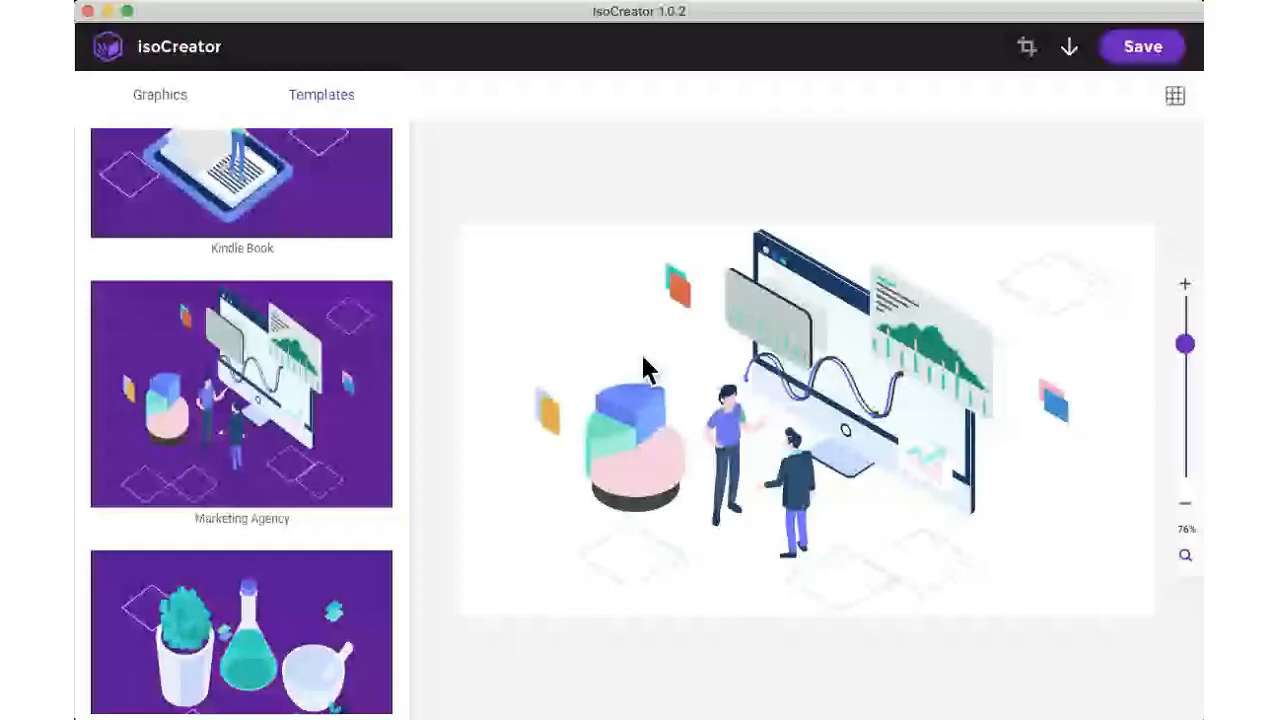
- Delete the small yellow and pale blue tile accent beside the pie chart
{"action": "left_click", "coordinate": [680, 286]}
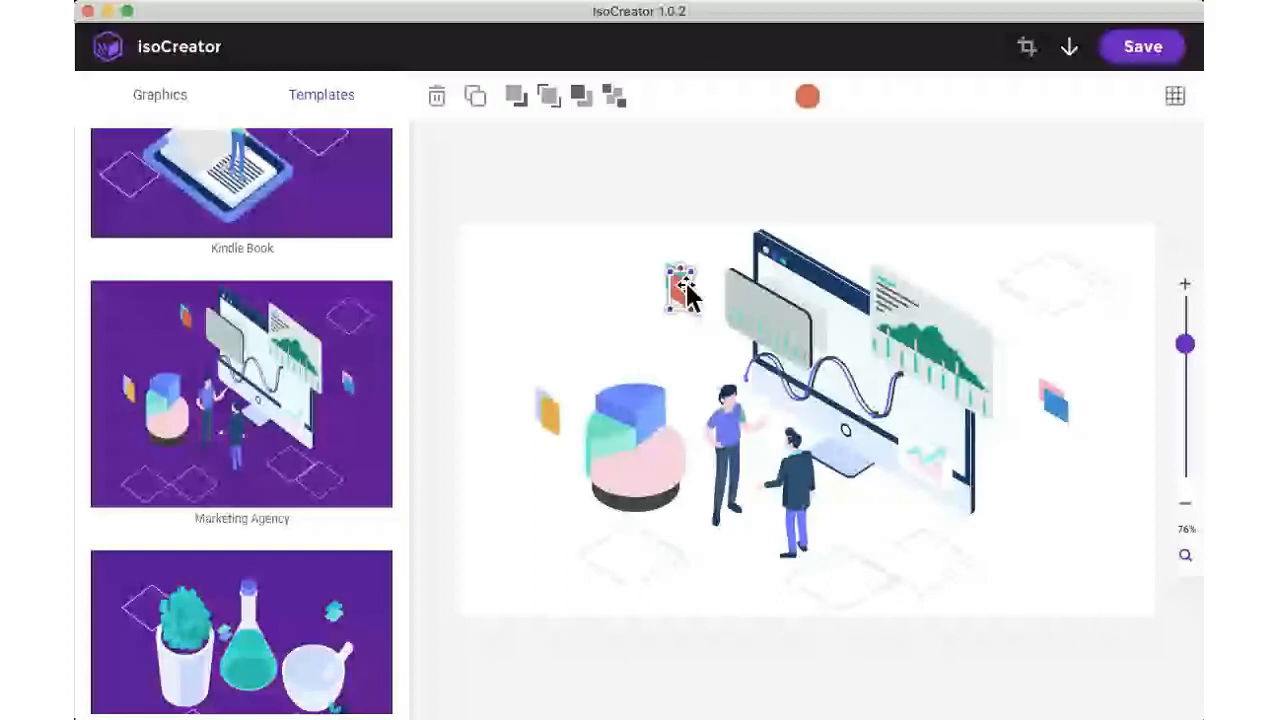
{"action": "left_click", "coordinate": [547, 413]}
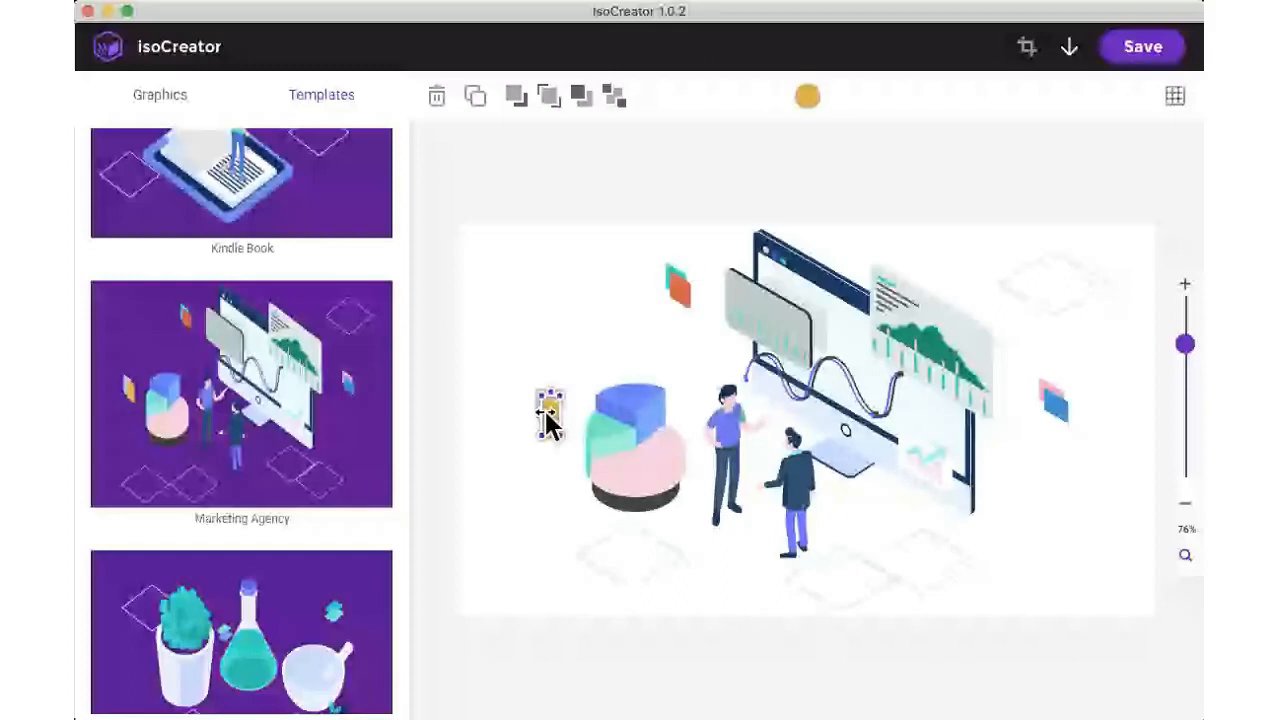
{"action": "left_click", "coordinate": [583, 256]}
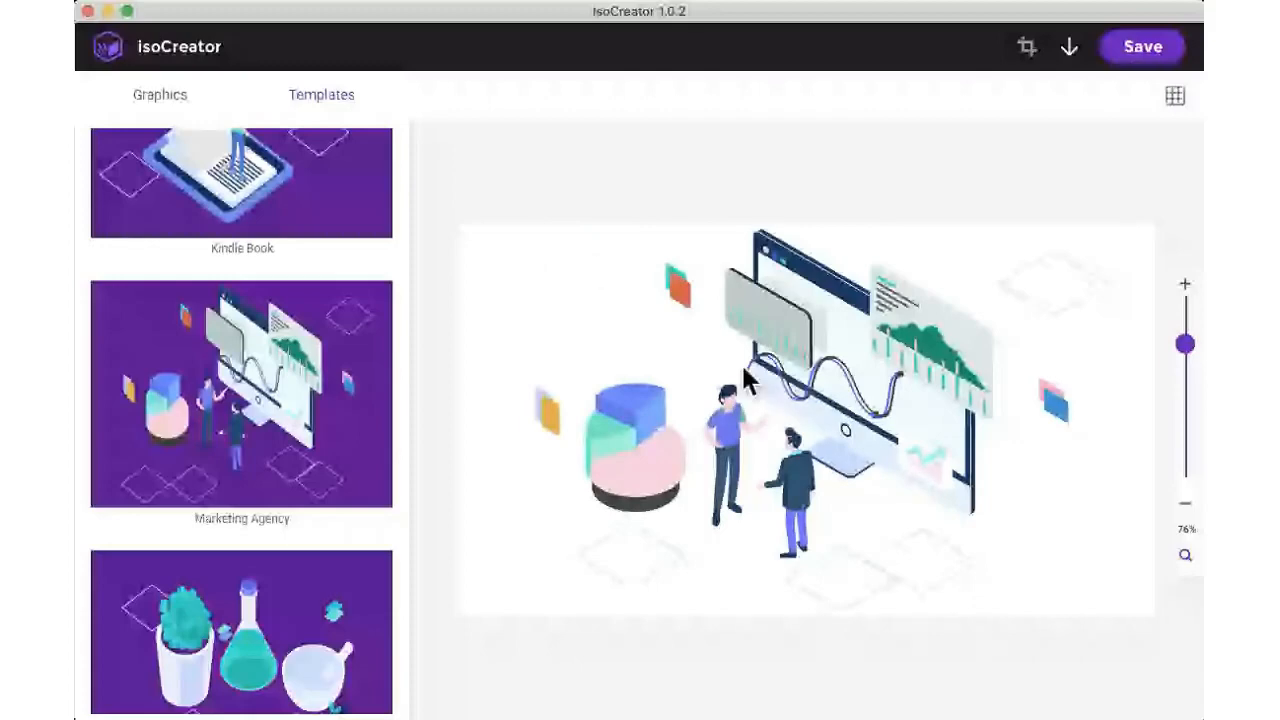
{"action": "left_click", "coordinate": [546, 414]}
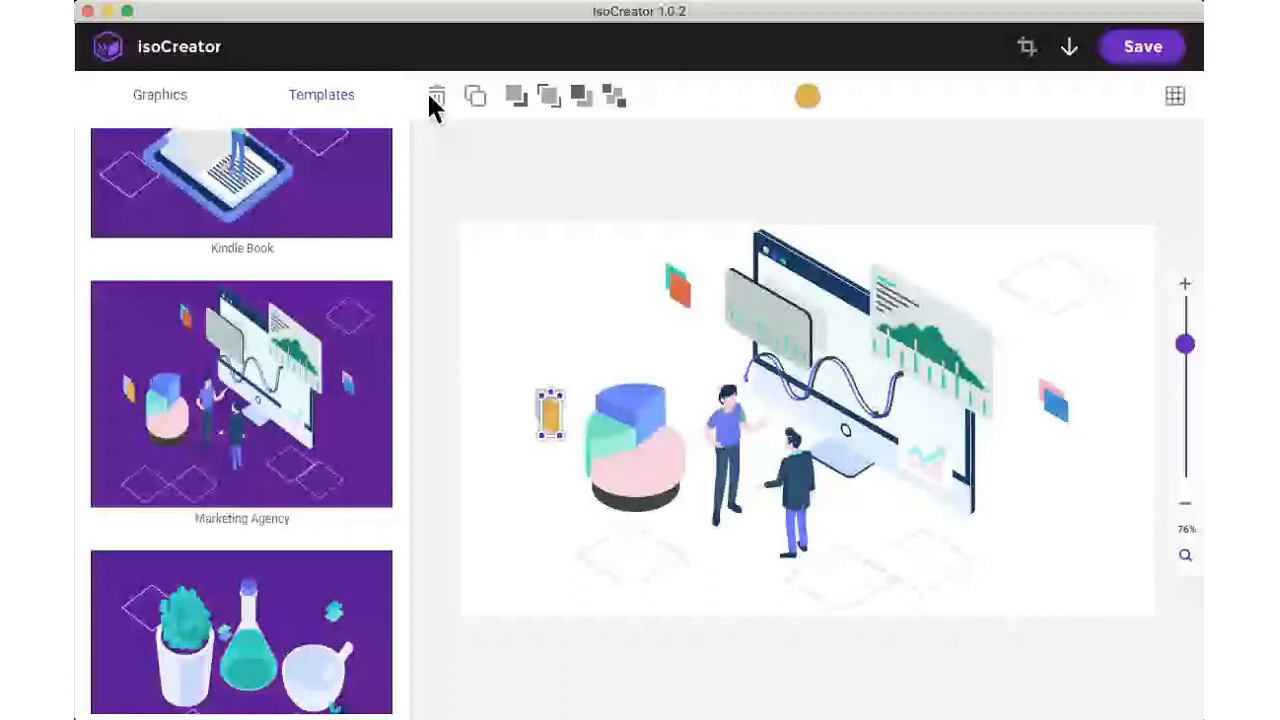
{"action": "left_click", "coordinate": [436, 96]}
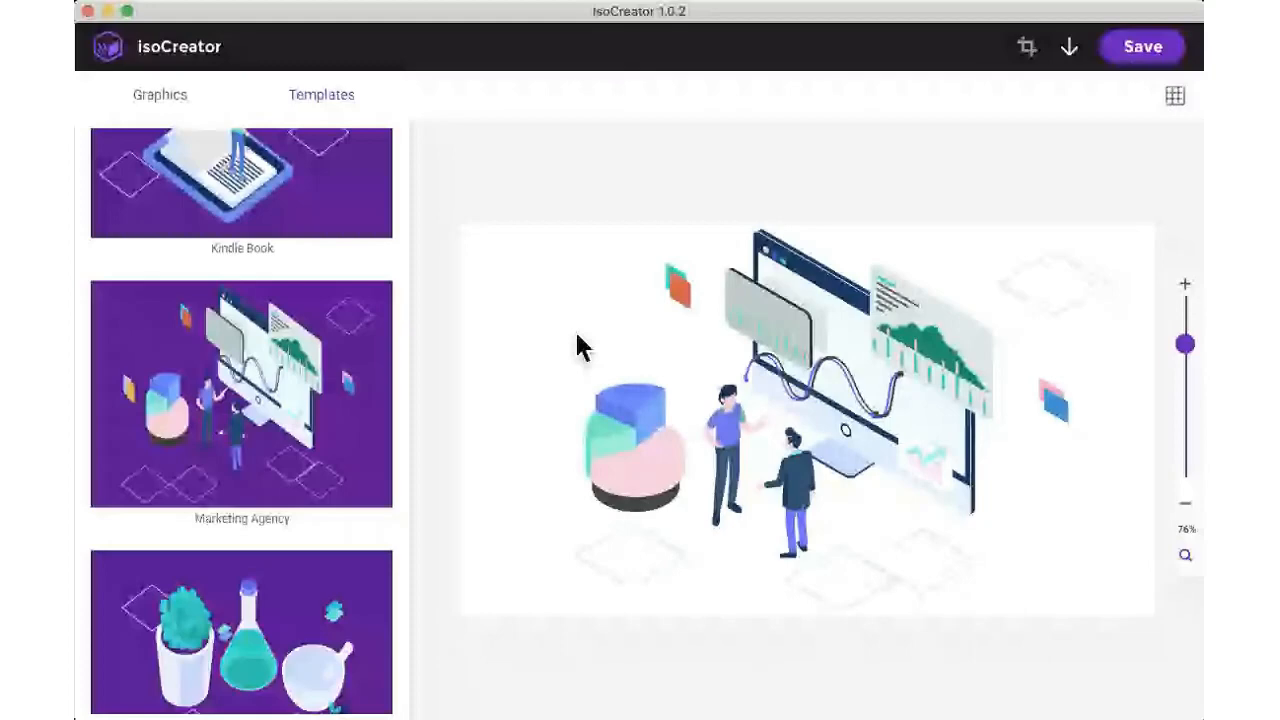
- Add two Furniture chairs to the scene, one over the diamonds below the monitor and one beside the base of the pie chart
{"action": "left_click", "coordinate": [160, 94]}
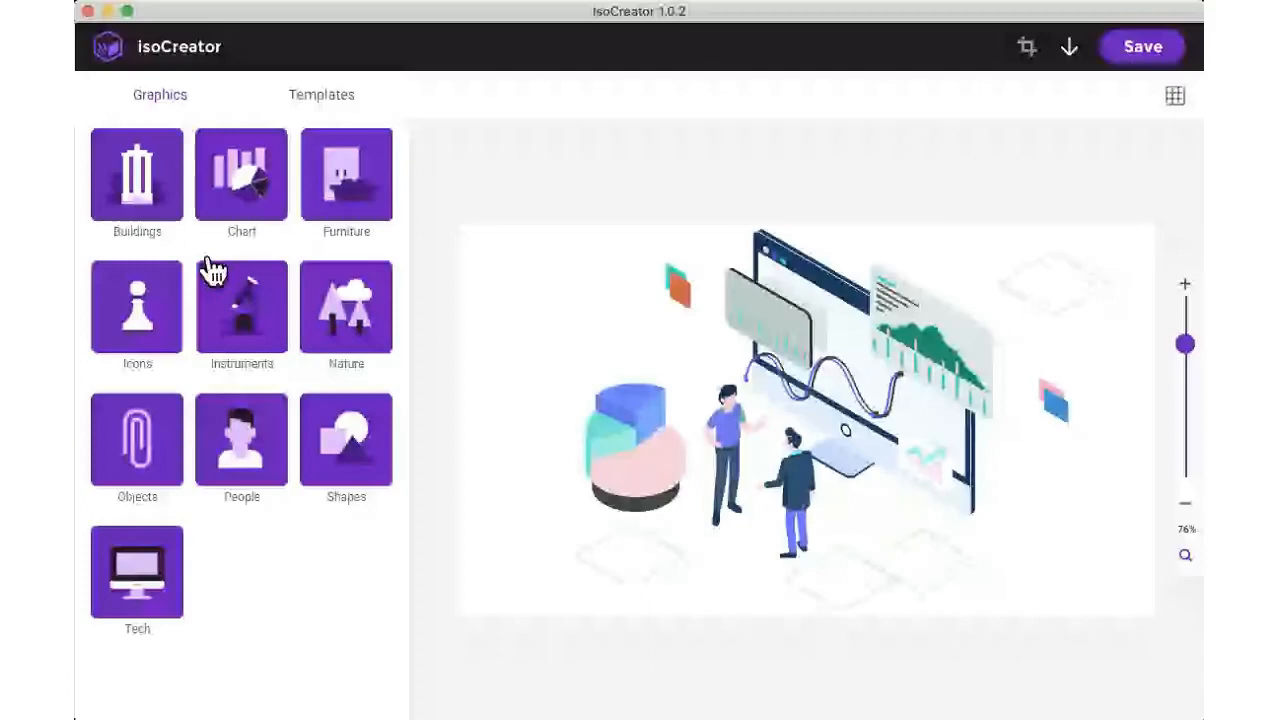
{"action": "left_click", "coordinate": [148, 195]}
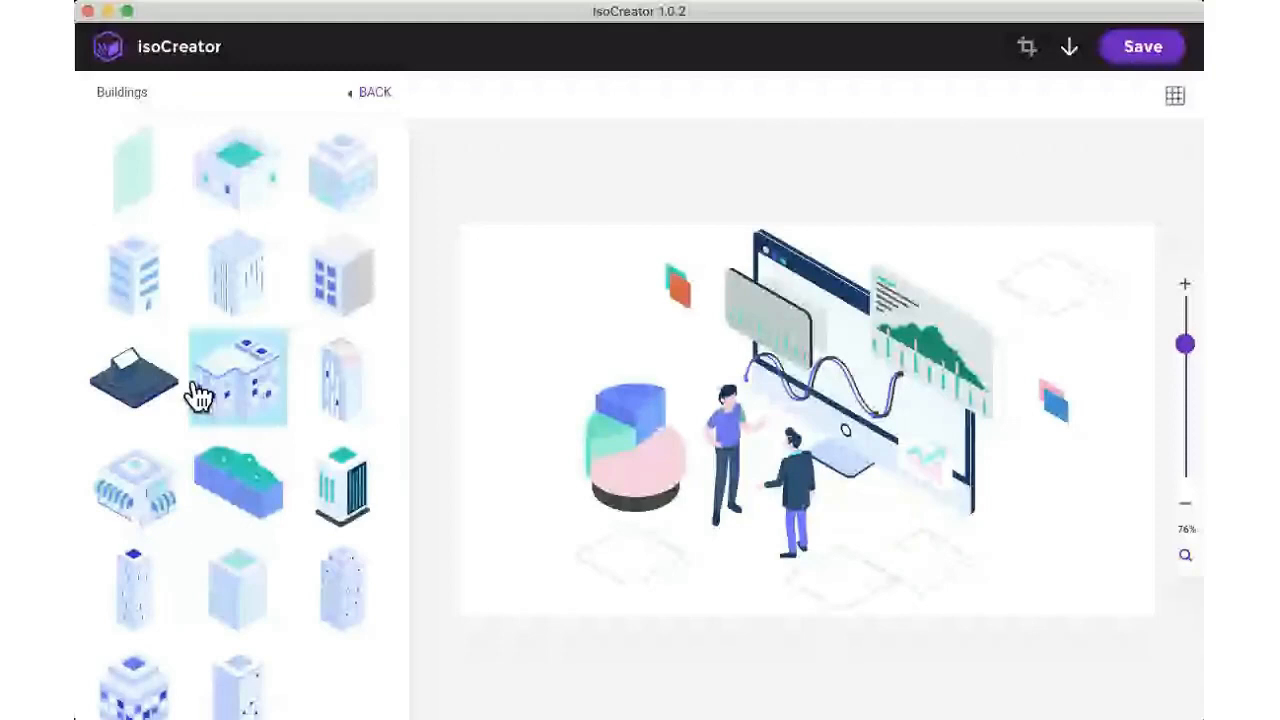
{"action": "scroll", "coordinate": [300, 220], "scroll_direction": "up", "scroll_amount": 2}
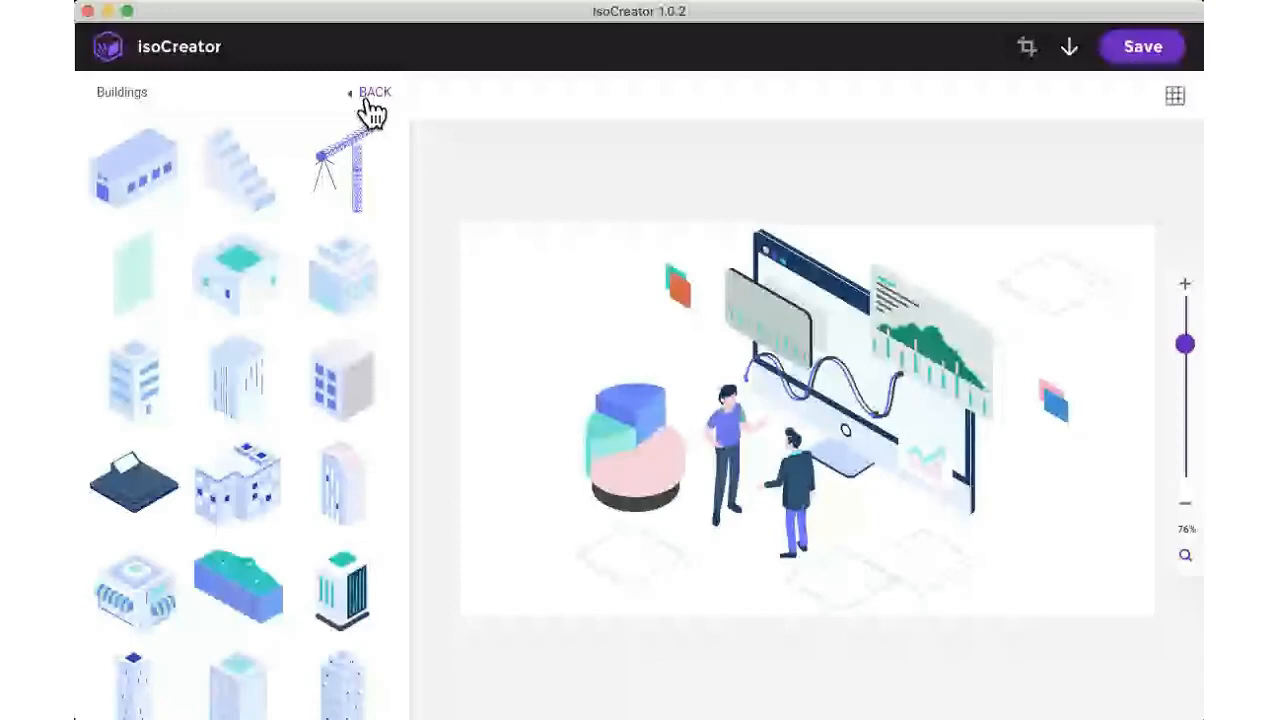
{"action": "left_click", "coordinate": [368, 100]}
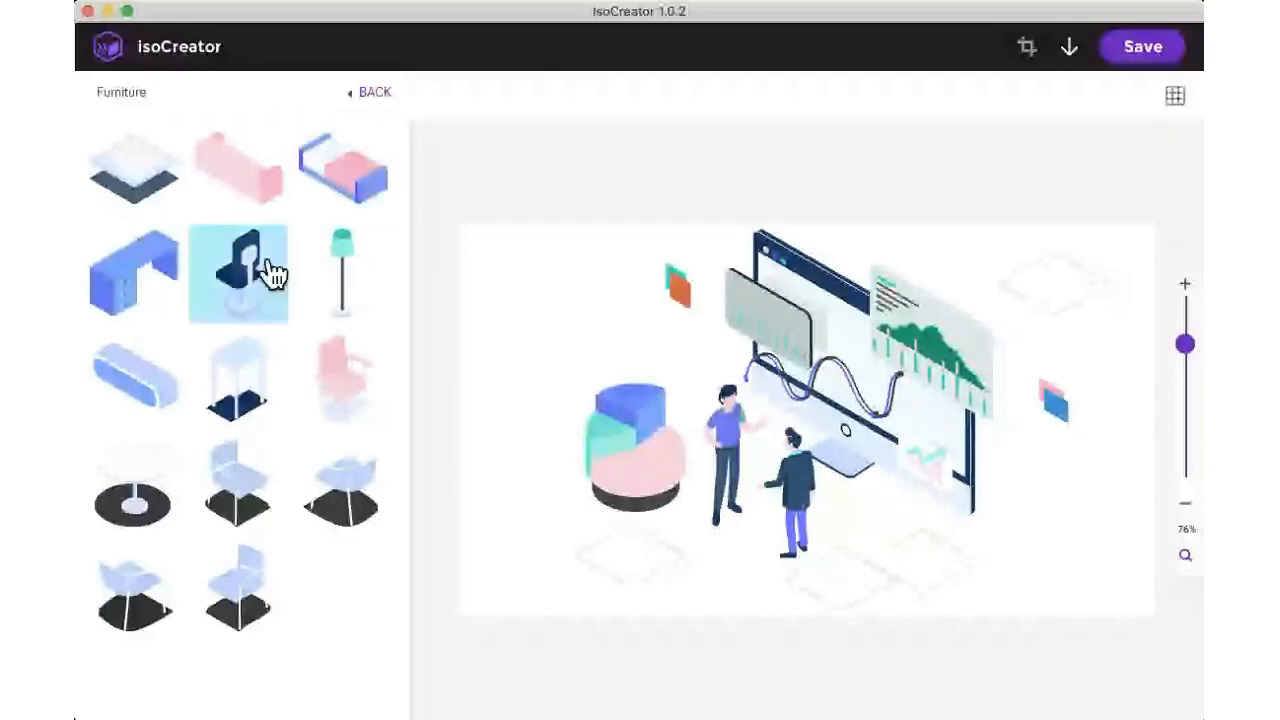
{"action": "left_click", "coordinate": [366, 487]}
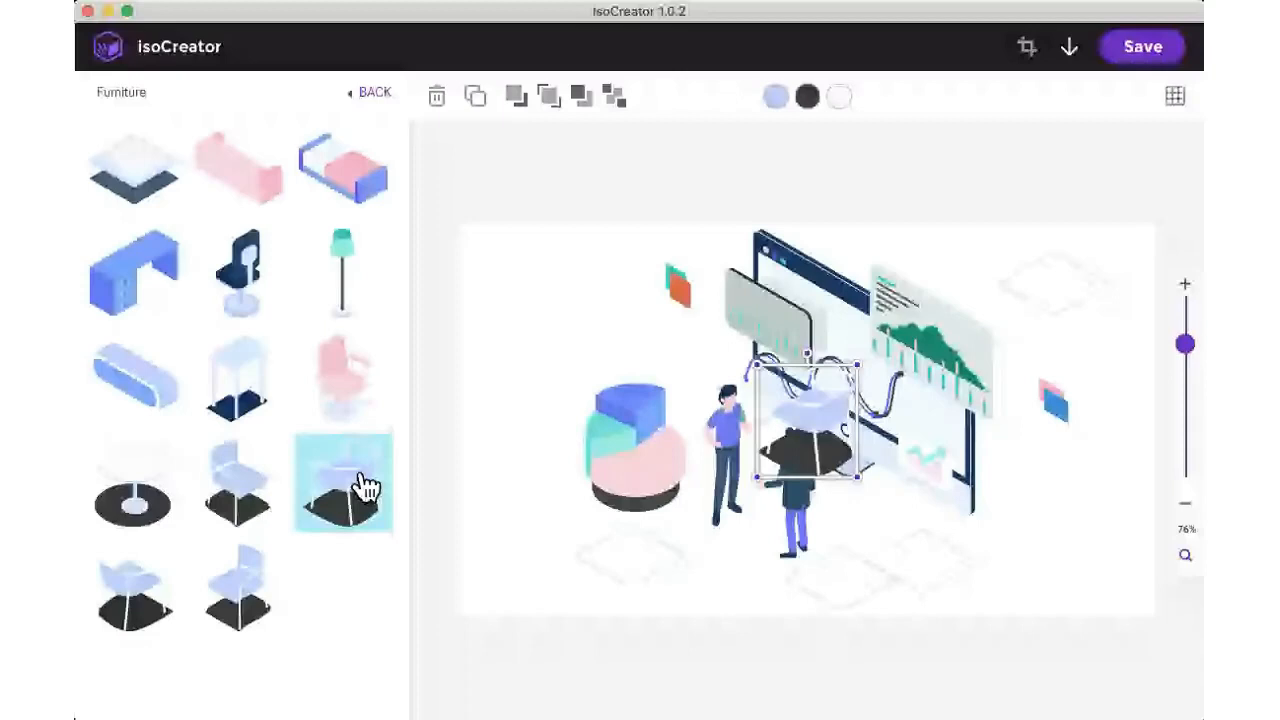
{"action": "left_click_drag", "start_coordinate": [836, 420], "coordinate": [918, 566]}
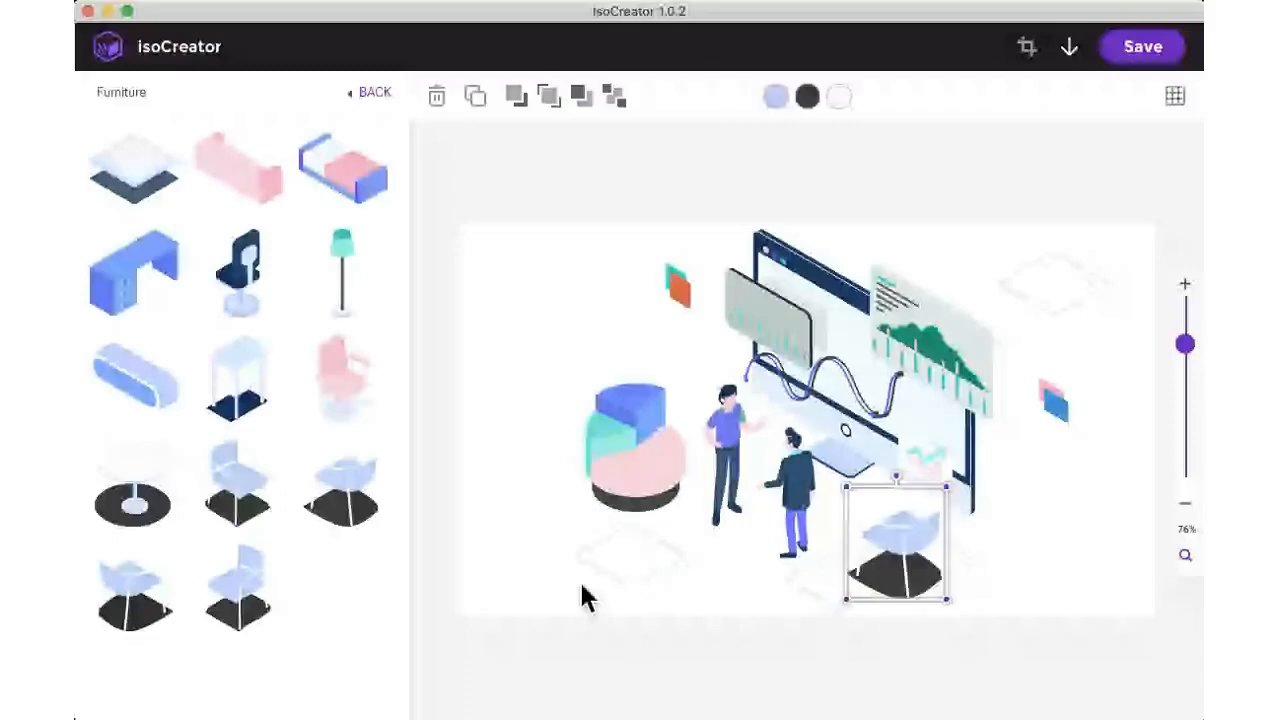
{"action": "left_click_drag", "start_coordinate": [582, 586], "coordinate": [553, 510]}
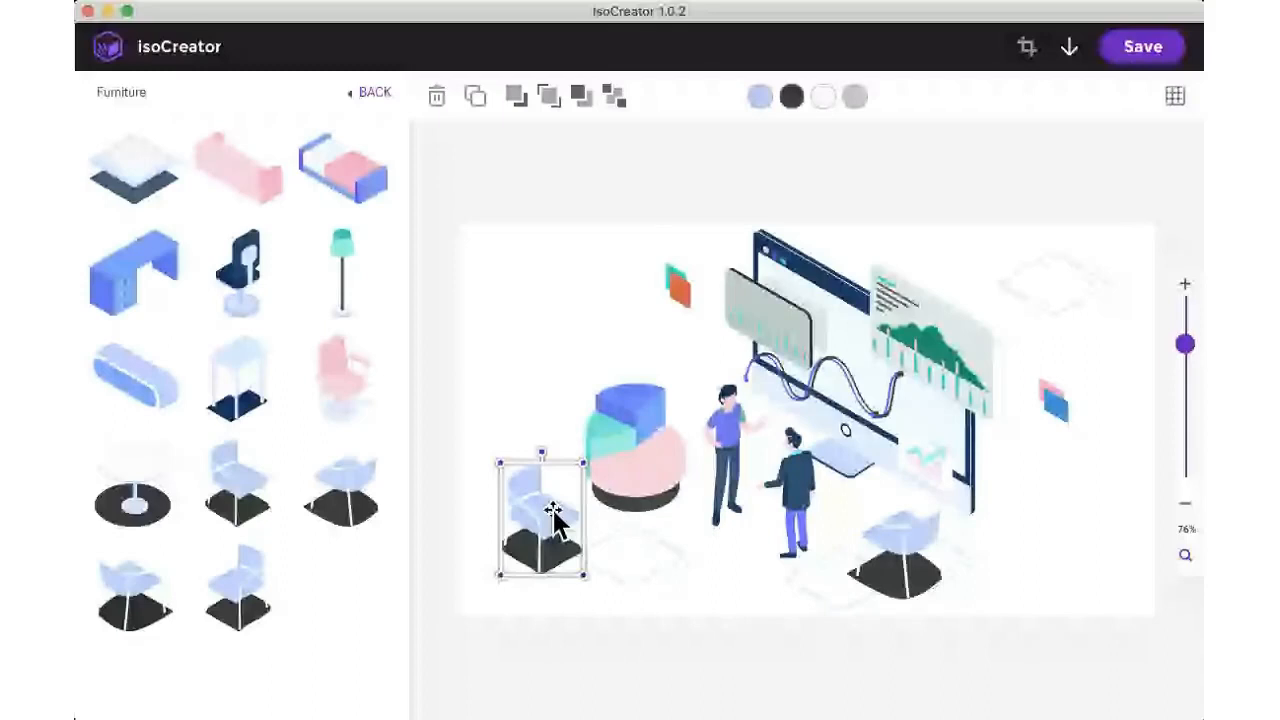
{"action": "left_click_drag", "start_coordinate": [896, 556], "coordinate": [904, 563]}
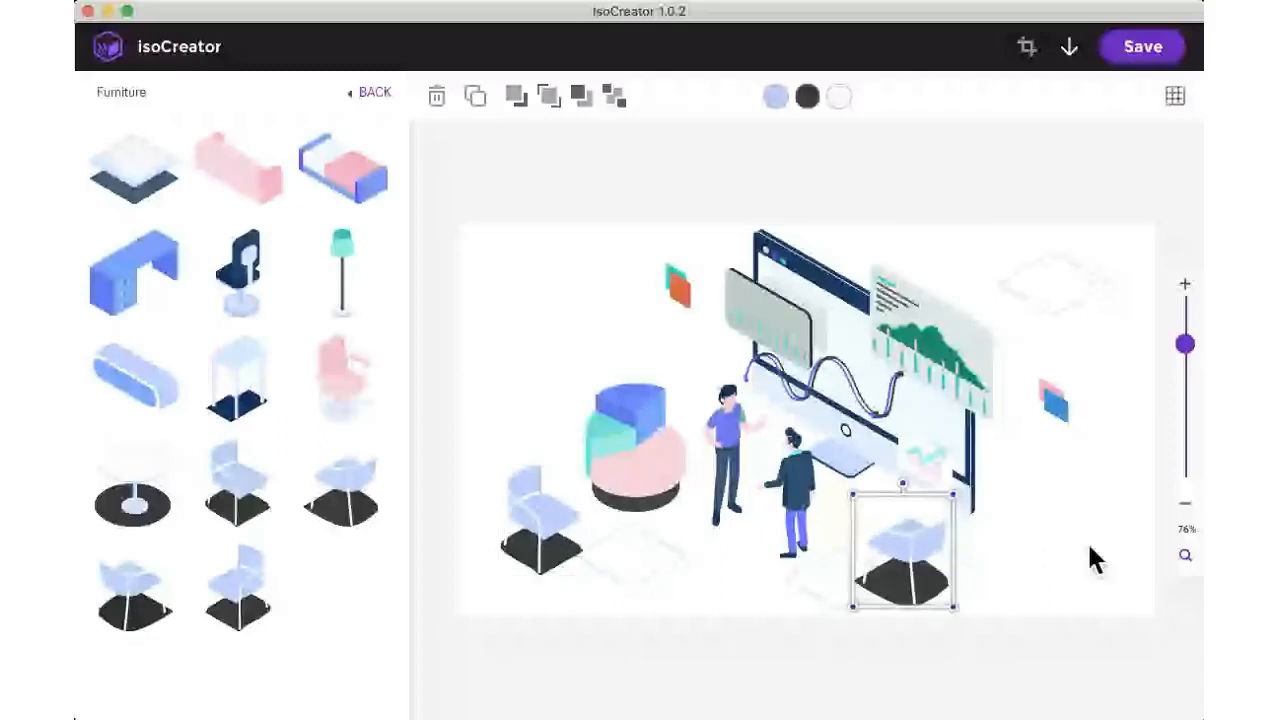
{"action": "left_click", "coordinate": [1094, 560]}
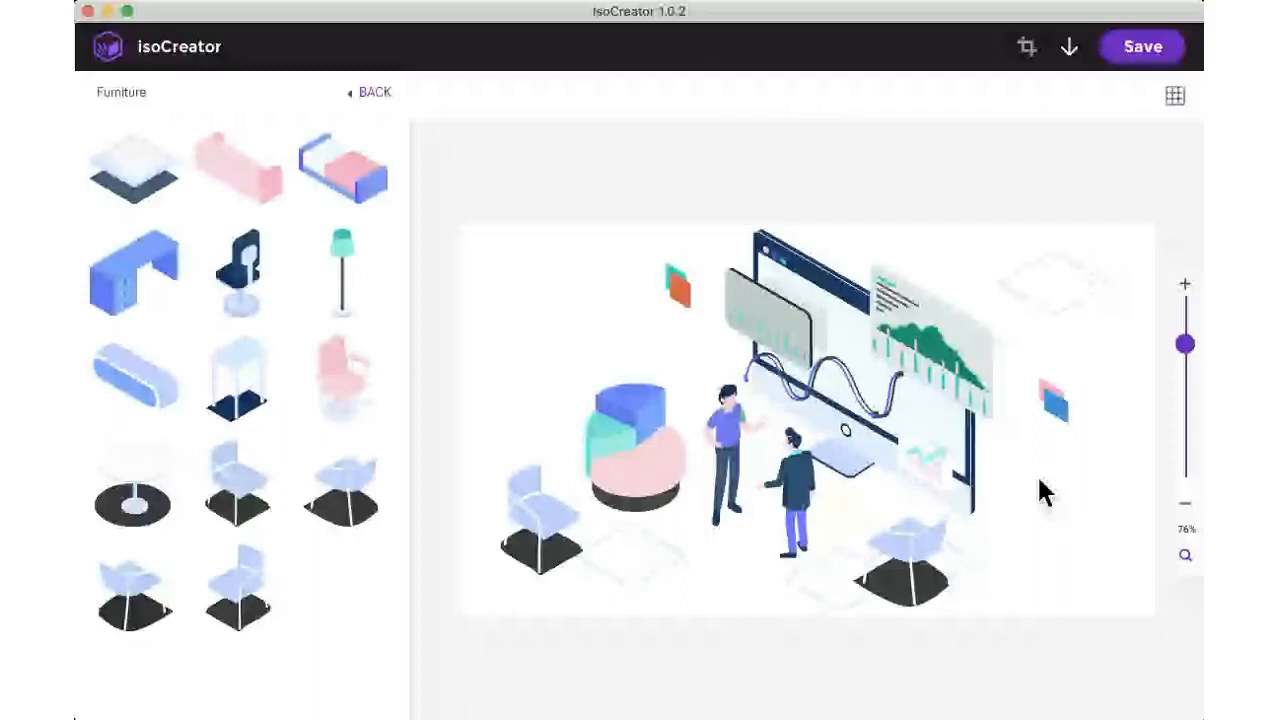
- Add the tilted light panel with a dark edge from the Shapes graphics and place it above the pie chart
{"action": "left_click", "coordinate": [369, 92]}
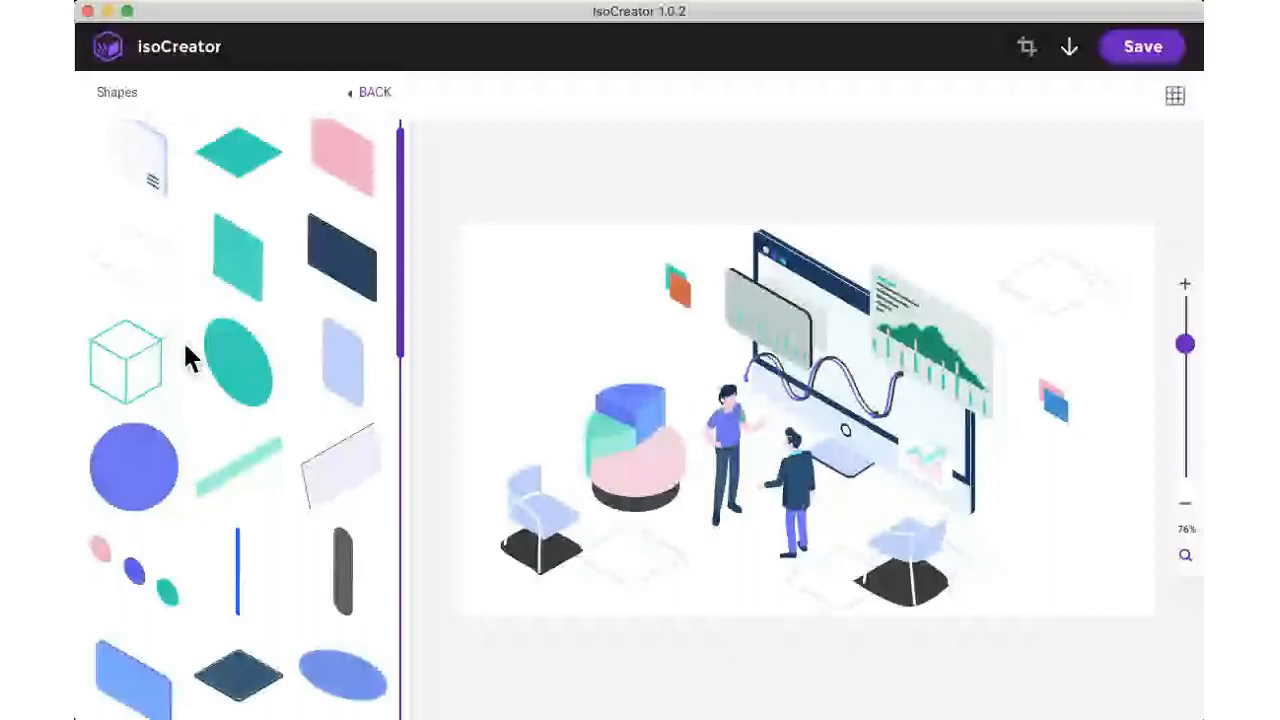
{"action": "scroll", "coordinate": [186, 347], "scroll_direction": "down", "scroll_amount": 1}
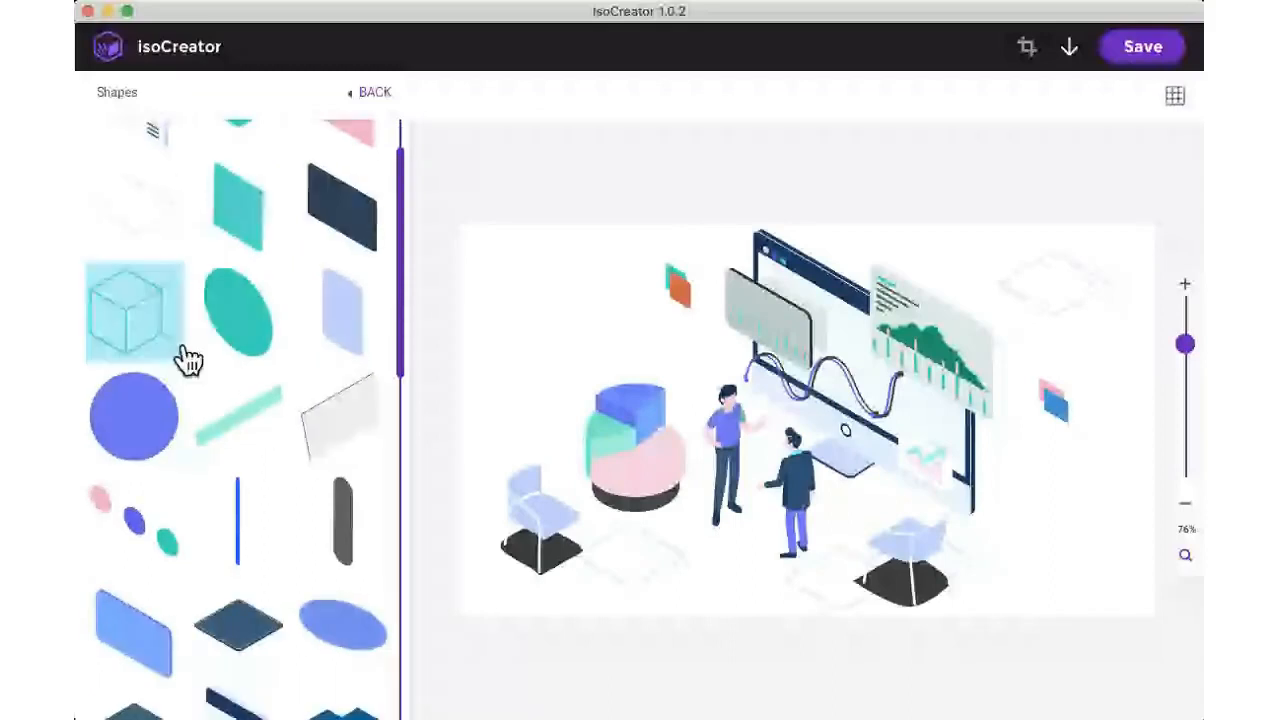
{"action": "scroll", "coordinate": [186, 360], "scroll_direction": "down", "scroll_amount": 1}
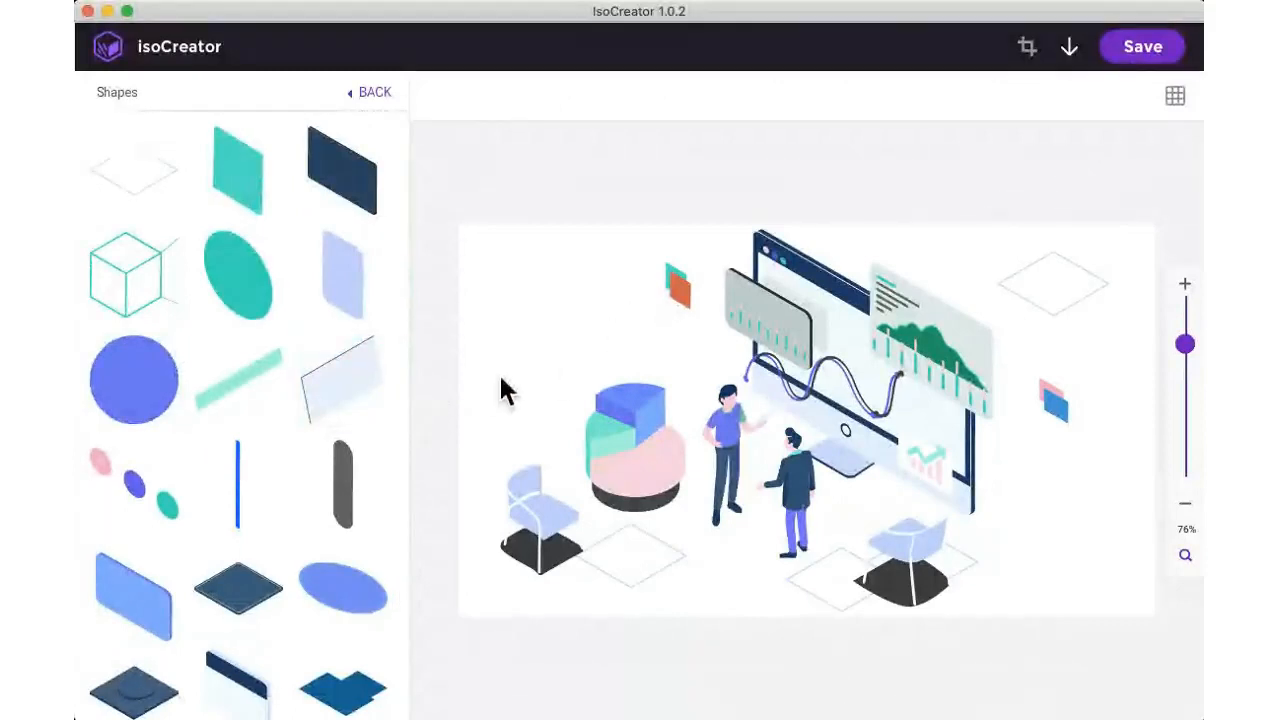
{"action": "left_click", "coordinate": [360, 383]}
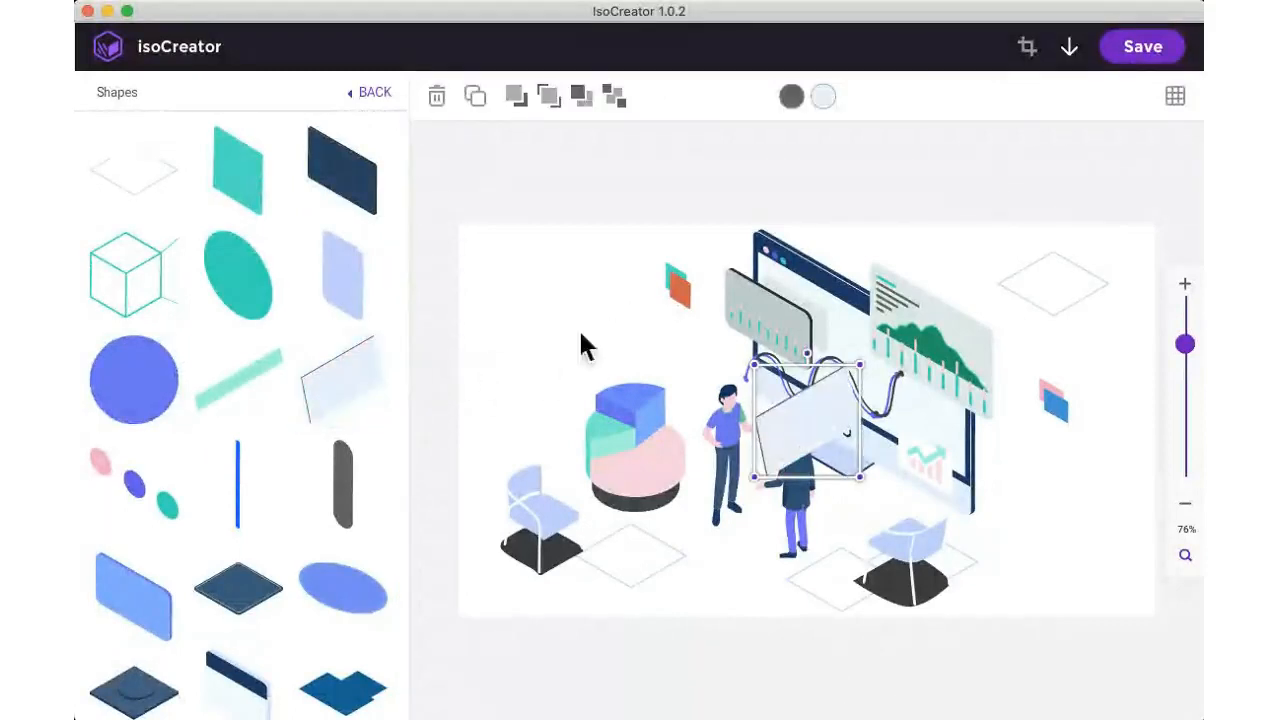
{"action": "left_click_drag", "start_coordinate": [823, 409], "coordinate": [585, 312]}
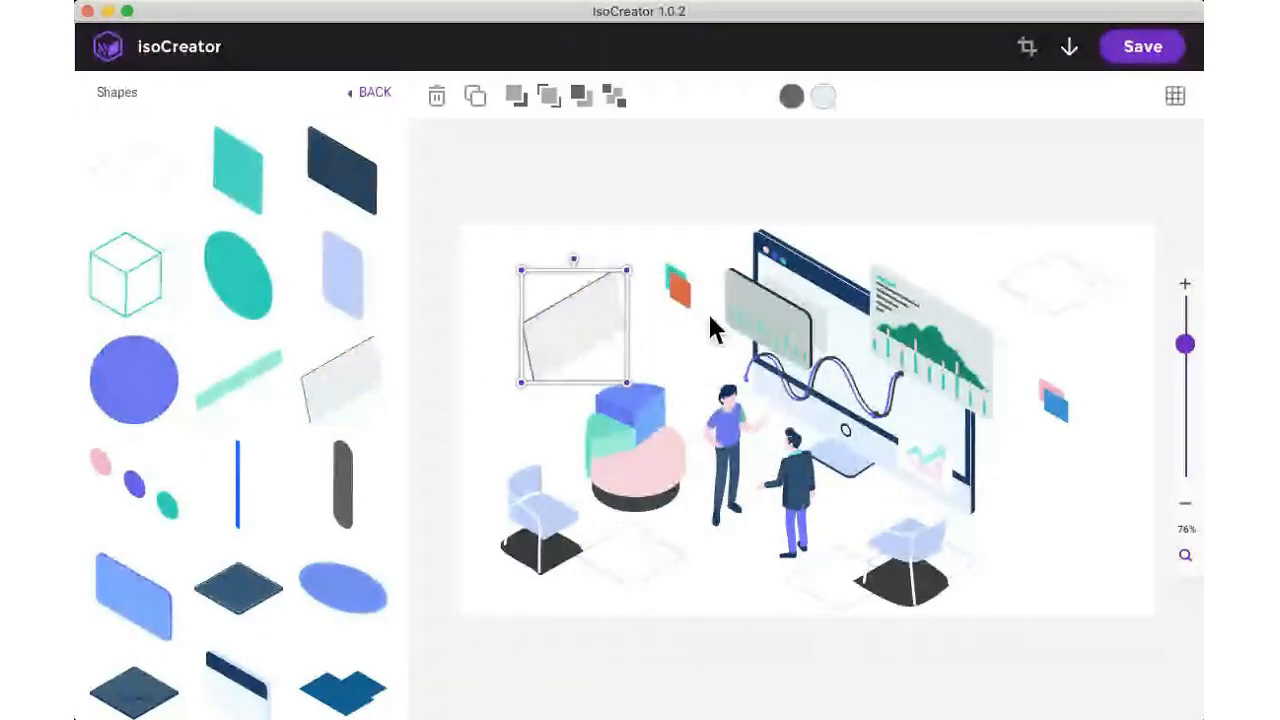
{"action": "left_click", "coordinate": [697, 370]}
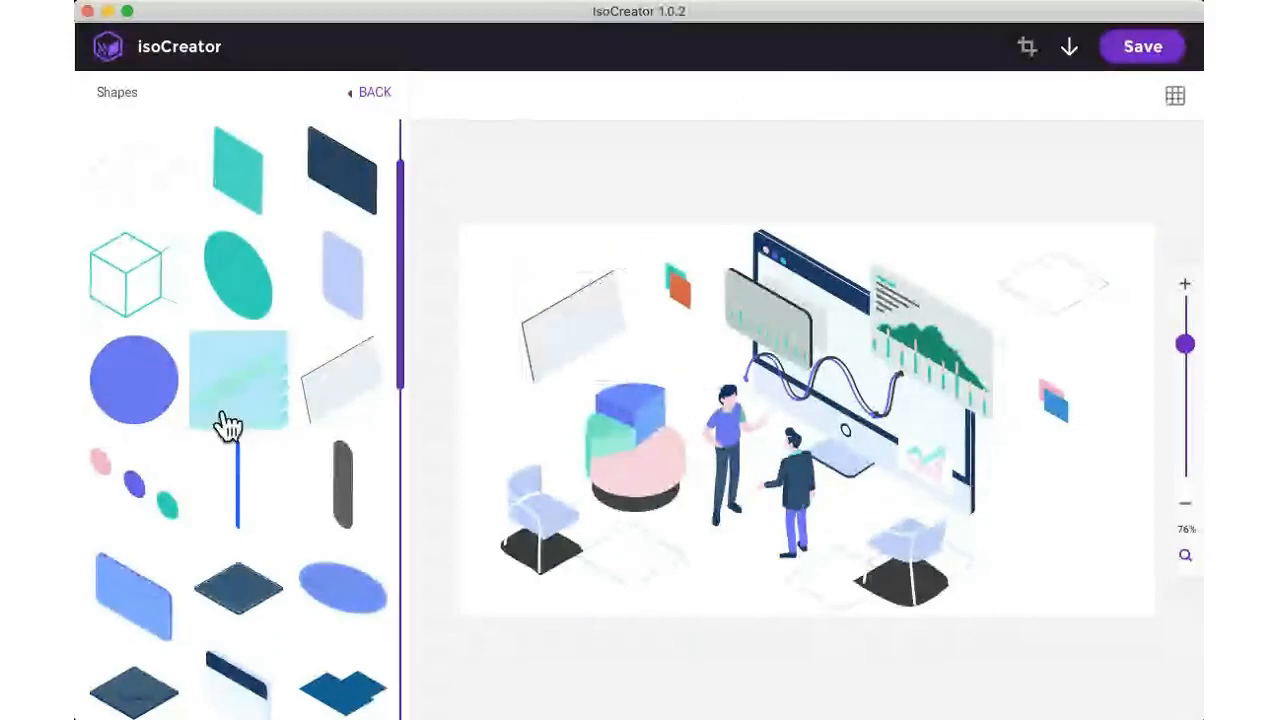
- Replace the light tilted panel above the pie chart with the thick dark navy panel from the Shapes graphics
{"action": "scroll", "coordinate": [220, 423], "scroll_direction": "down", "scroll_amount": 5}
{"action": "scroll", "coordinate": [218, 423], "scroll_direction": "down", "scroll_amount": 5}
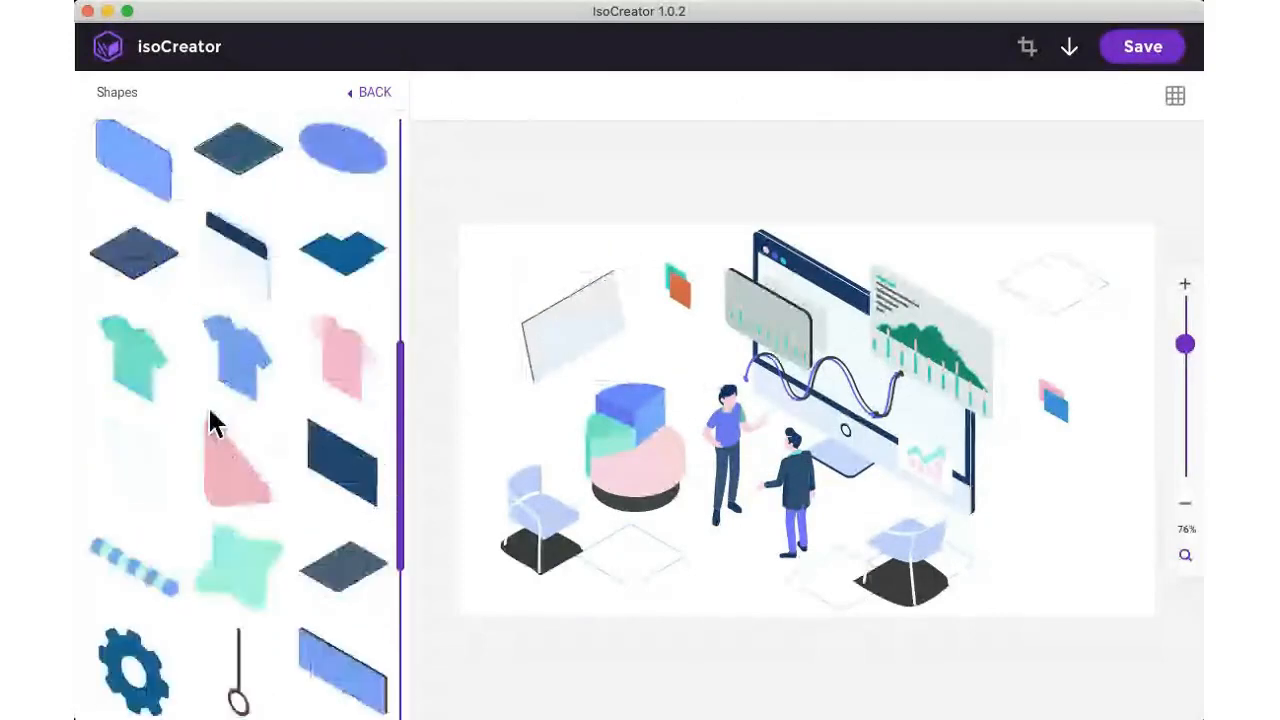
{"action": "scroll", "coordinate": [214, 425], "scroll_direction": "down", "scroll_amount": 5}
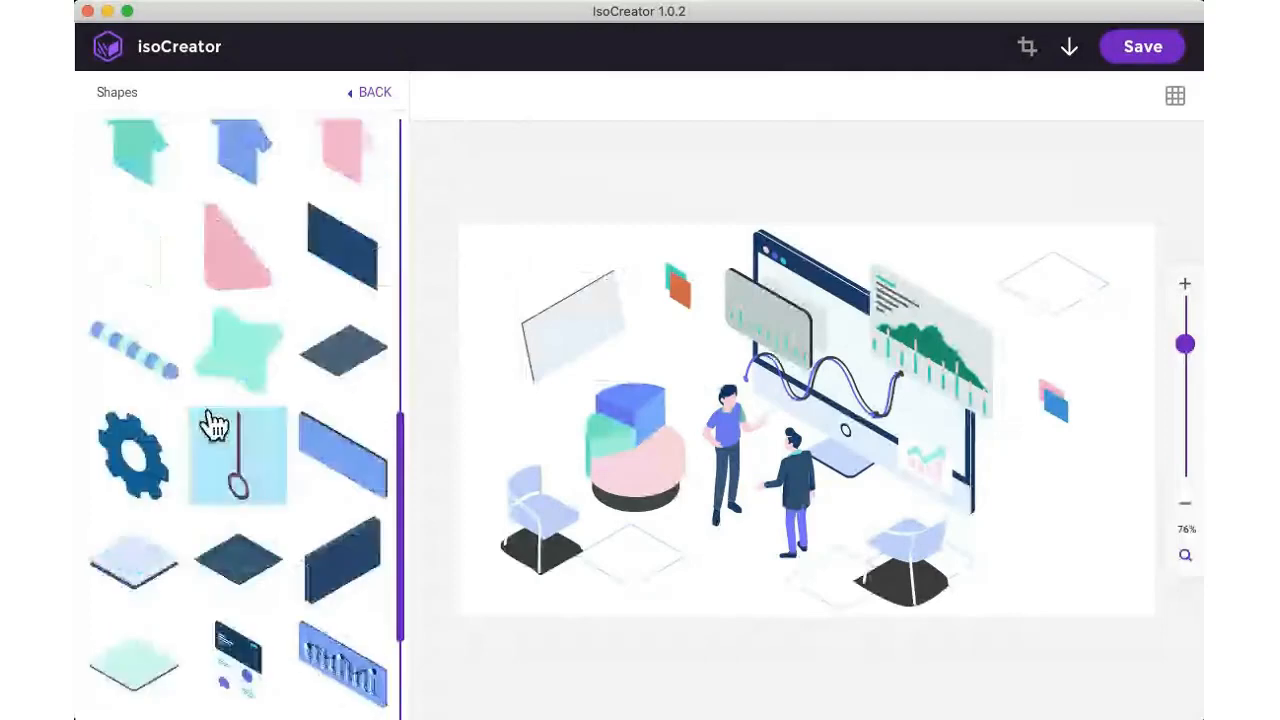
{"action": "left_click", "coordinate": [340, 578]}
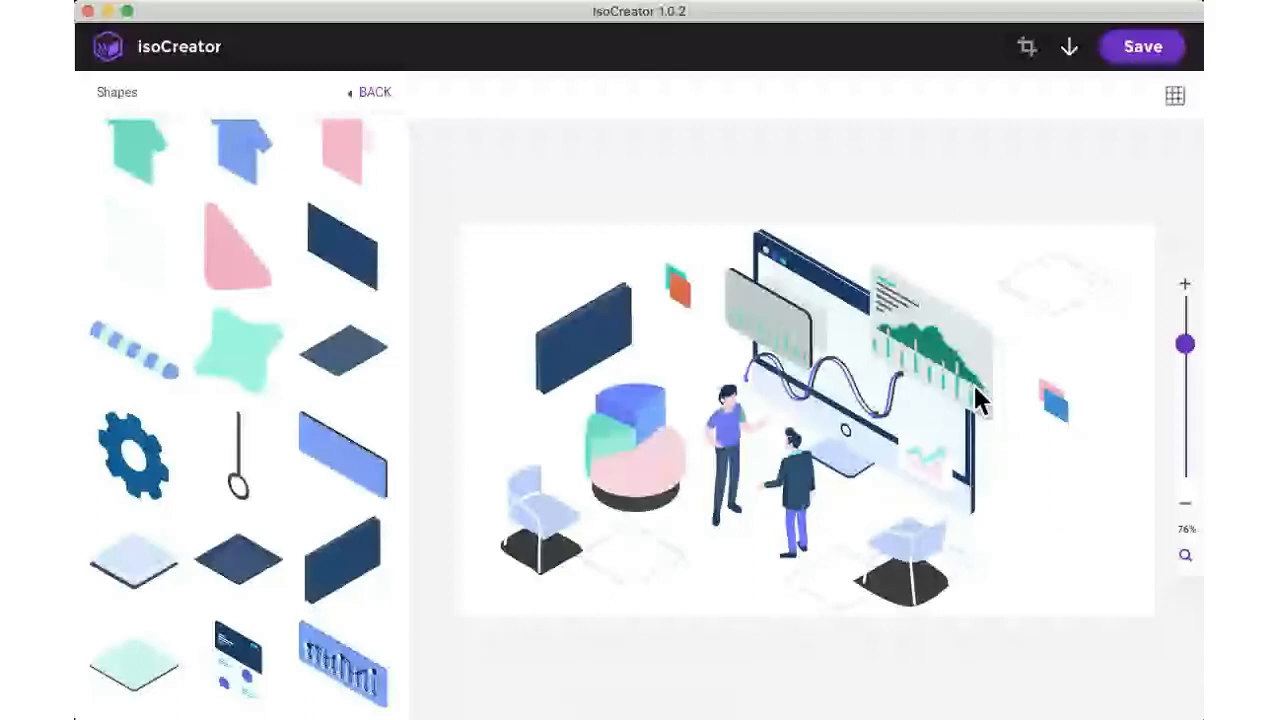
- Delete the chart card overlapping the large monitor's outer edge, including its green bars, area graph, text lines and backing panel
{"action": "left_click_drag", "start_coordinate": [978, 400], "coordinate": [1050, 478]}
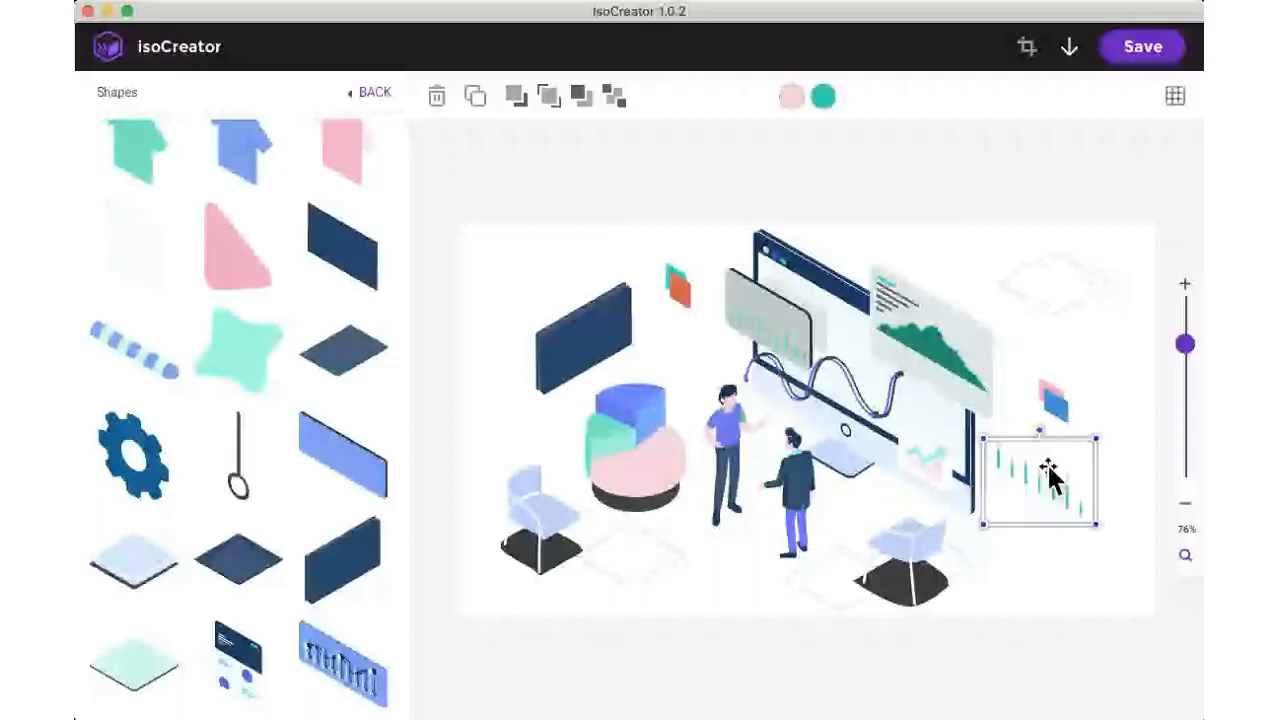
{"action": "left_click_drag", "start_coordinate": [1048, 467], "coordinate": [1048, 469]}
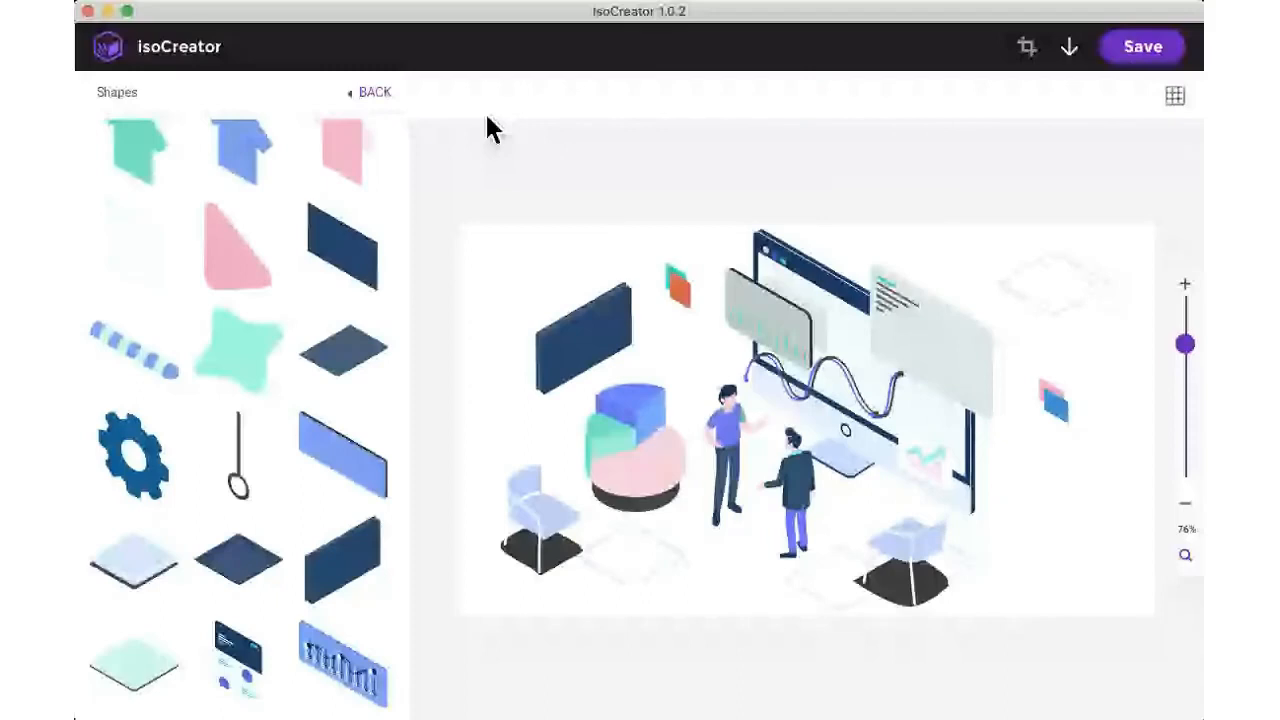
{"action": "left_click", "coordinate": [968, 336]}
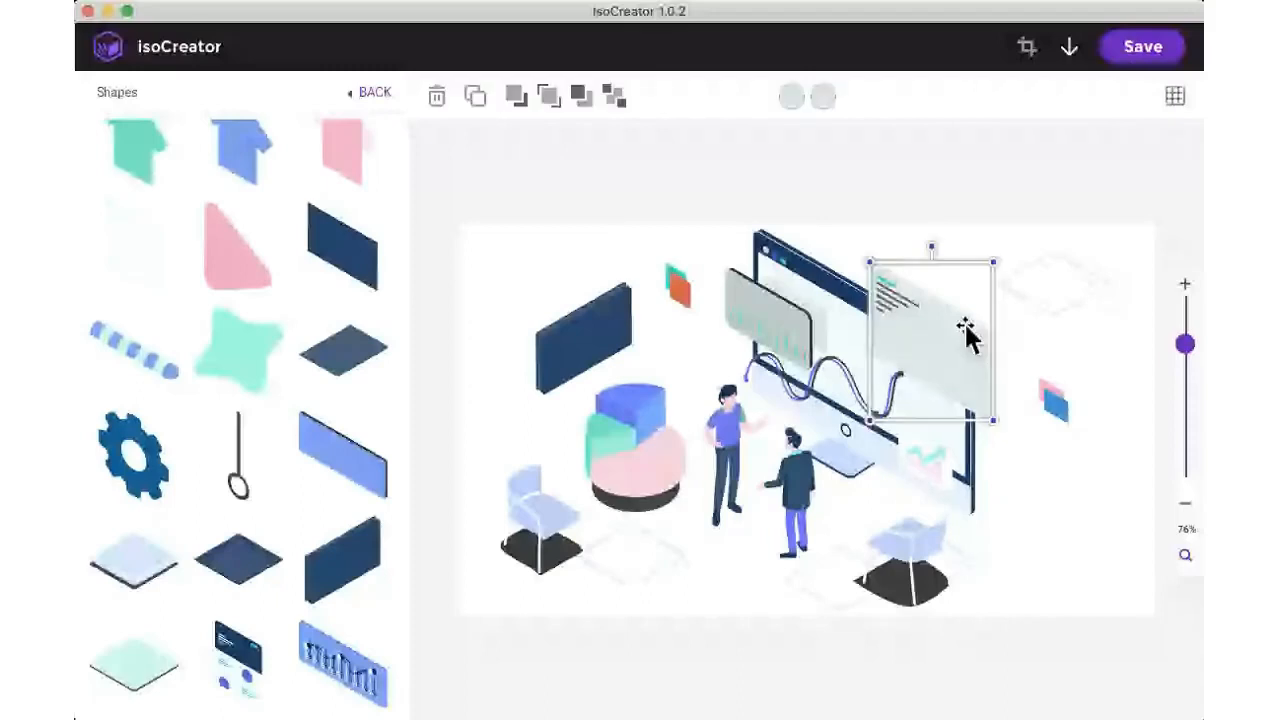
{"action": "left_click", "coordinate": [437, 97]}
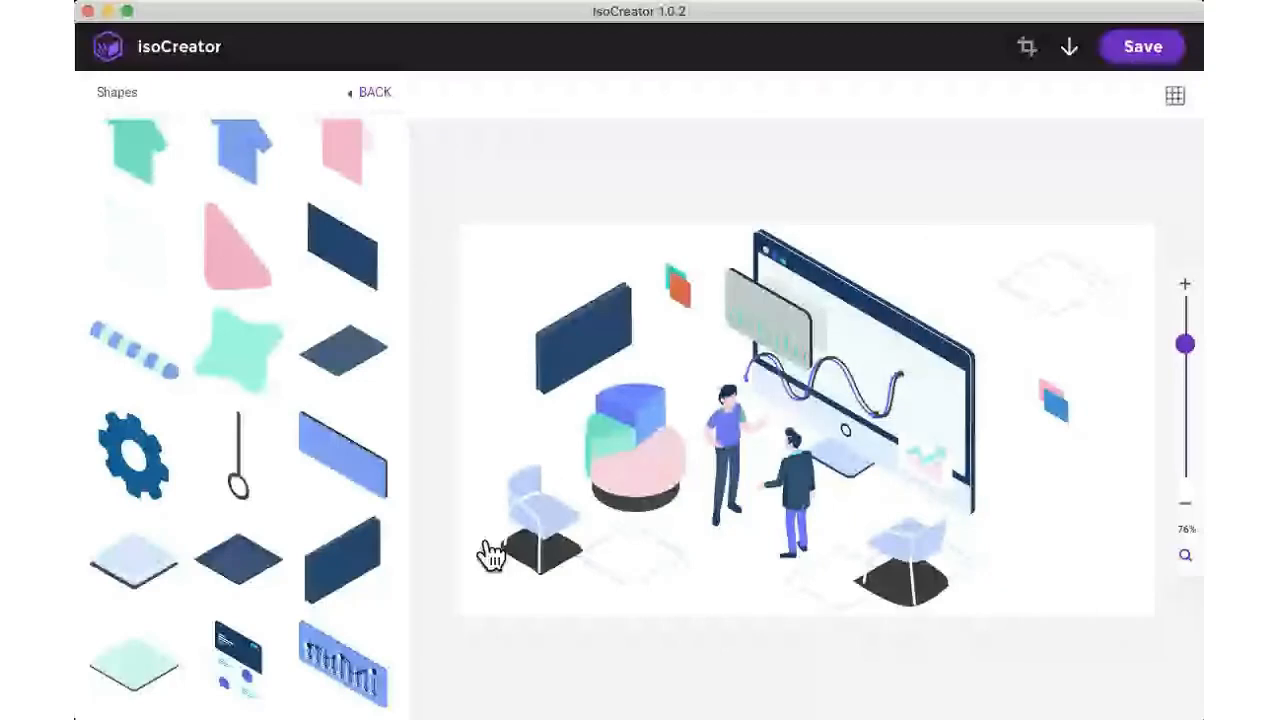
- Add the blue bar-chart panel from the Shapes graphics and place it on the large monitor's screen
{"action": "left_click_drag", "start_coordinate": [490, 555], "coordinate": [893, 369]}
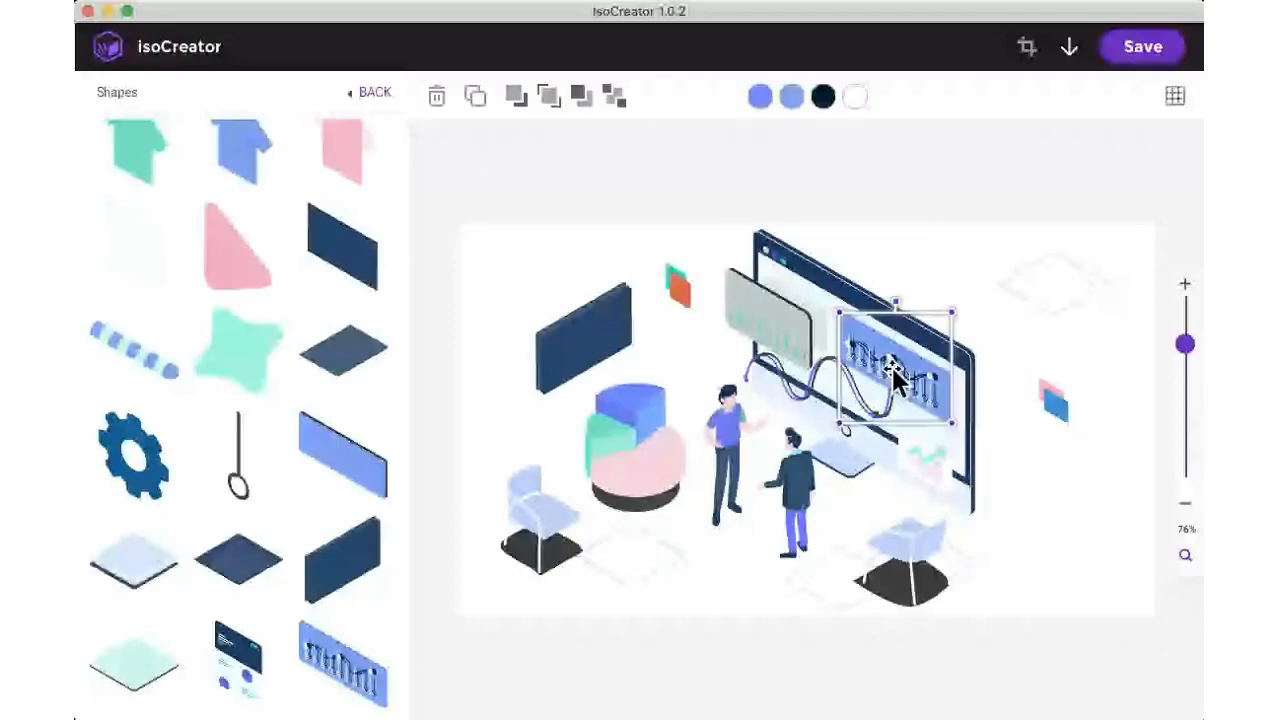
{"action": "left_click", "coordinate": [1080, 476]}
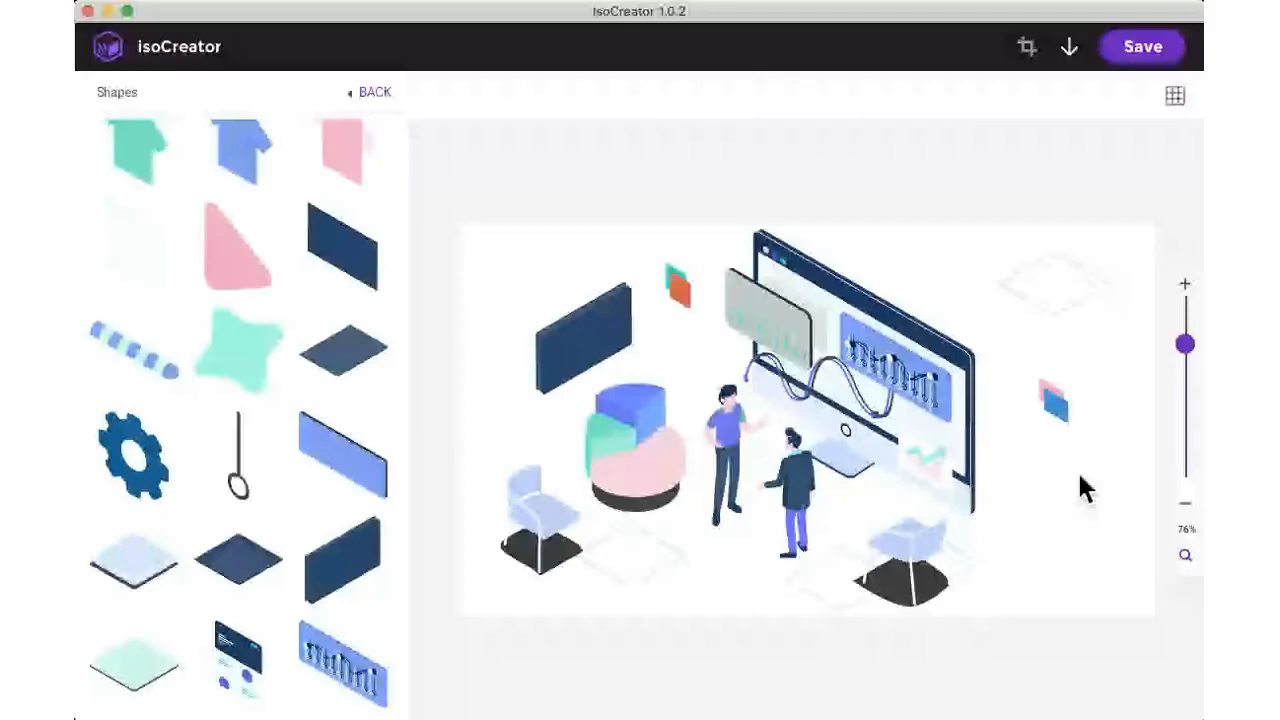
{"action": "scroll", "coordinate": [283, 555], "scroll_direction": "down", "scroll_amount": 3}
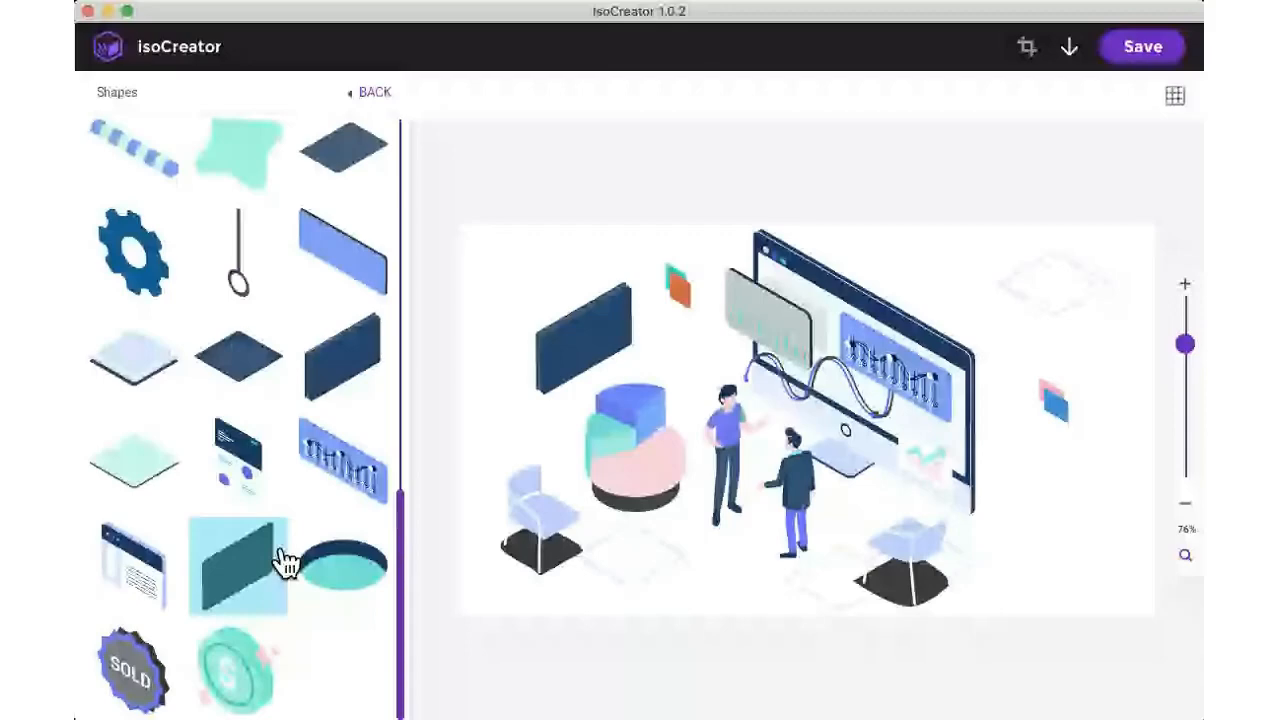
{"action": "scroll", "coordinate": [295, 530], "scroll_direction": "up", "scroll_amount": 10}
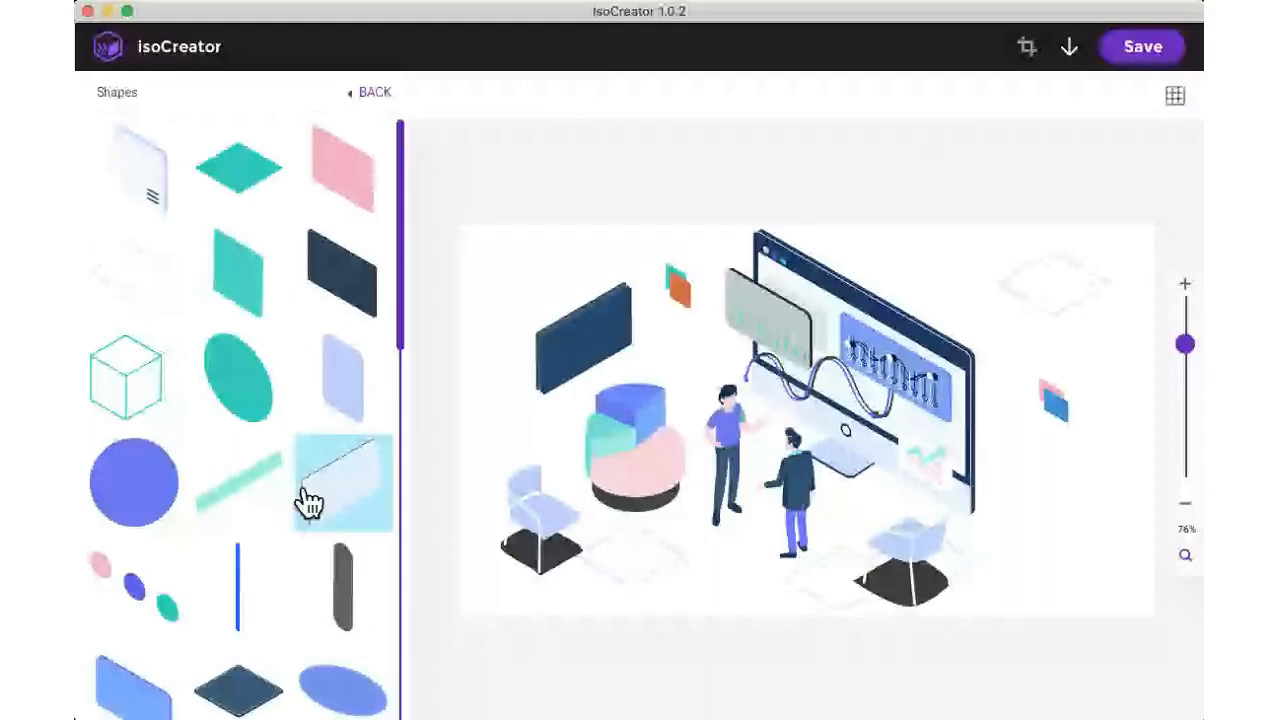
- Add the desktop computer with the mint-green screen from the Tech graphics to the scene
{"action": "left_click", "coordinate": [374, 92]}
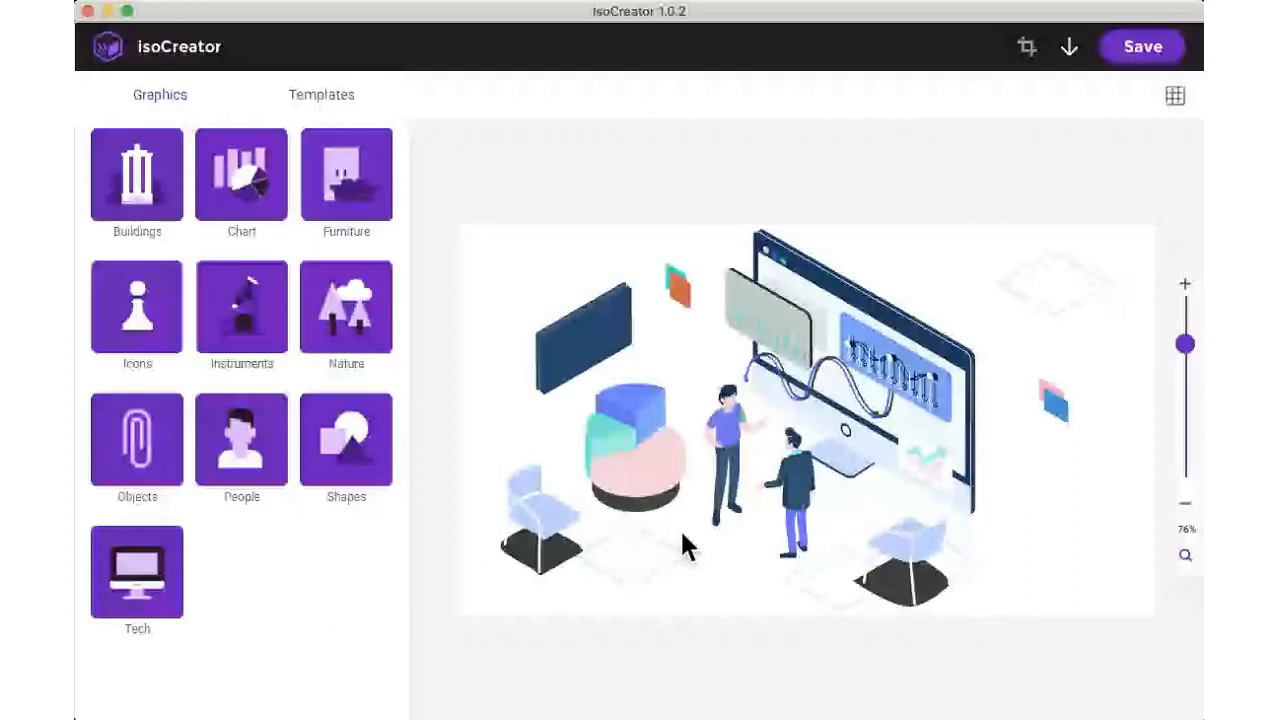
{"action": "left_click", "coordinate": [160, 548]}
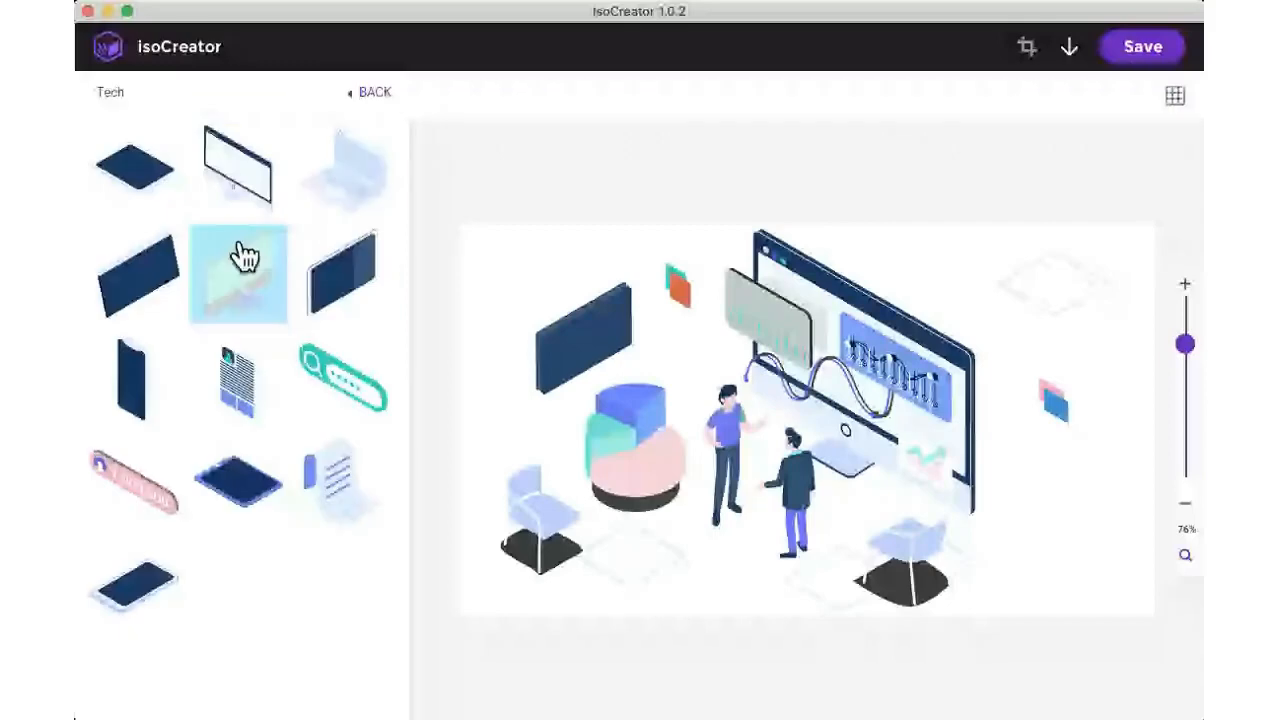
{"action": "left_click", "coordinate": [245, 257]}
- Delete the pie chart beneath the dark navy panel
{"action": "left_click", "coordinate": [624, 388]}
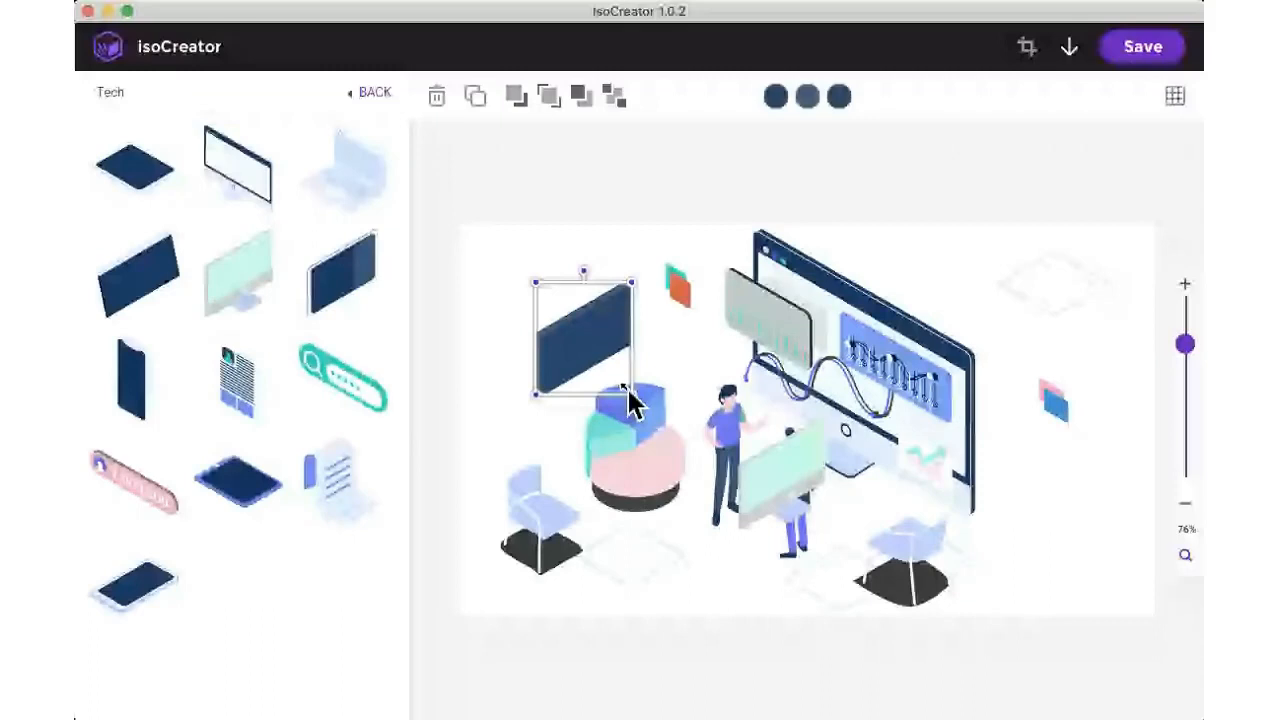
{"action": "left_click", "coordinate": [630, 403]}
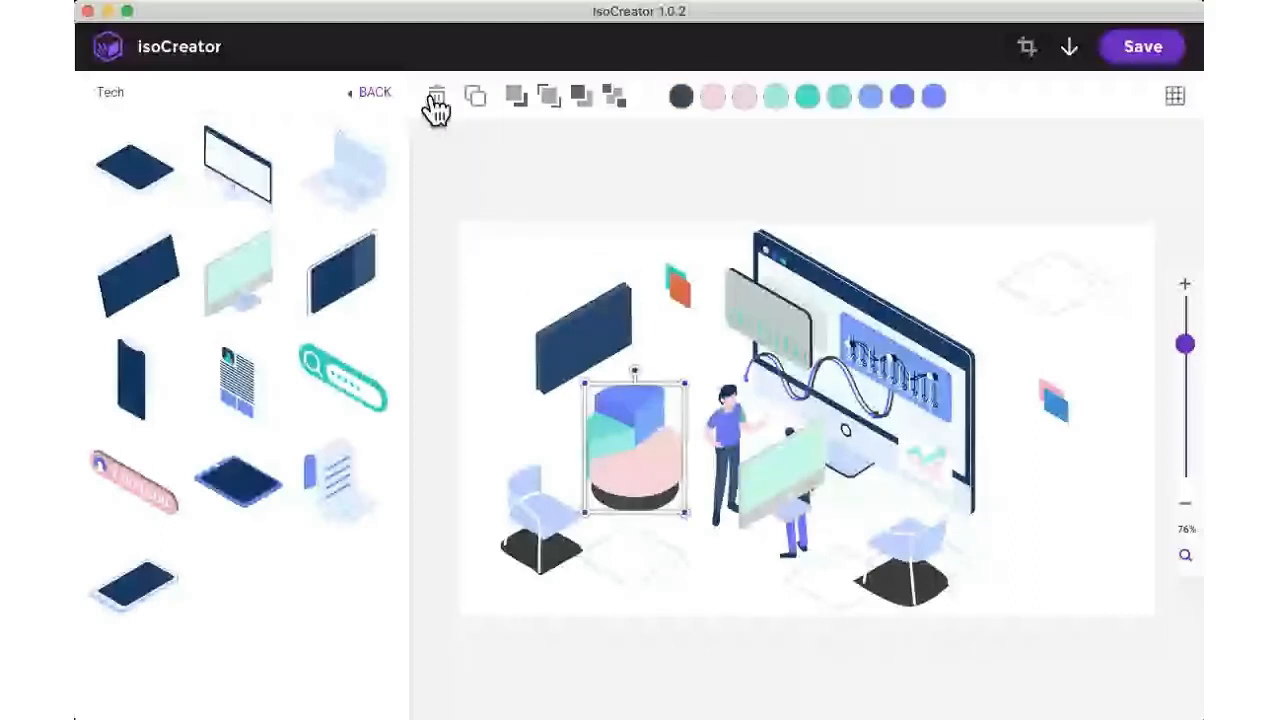
{"action": "left_click", "coordinate": [436, 101]}
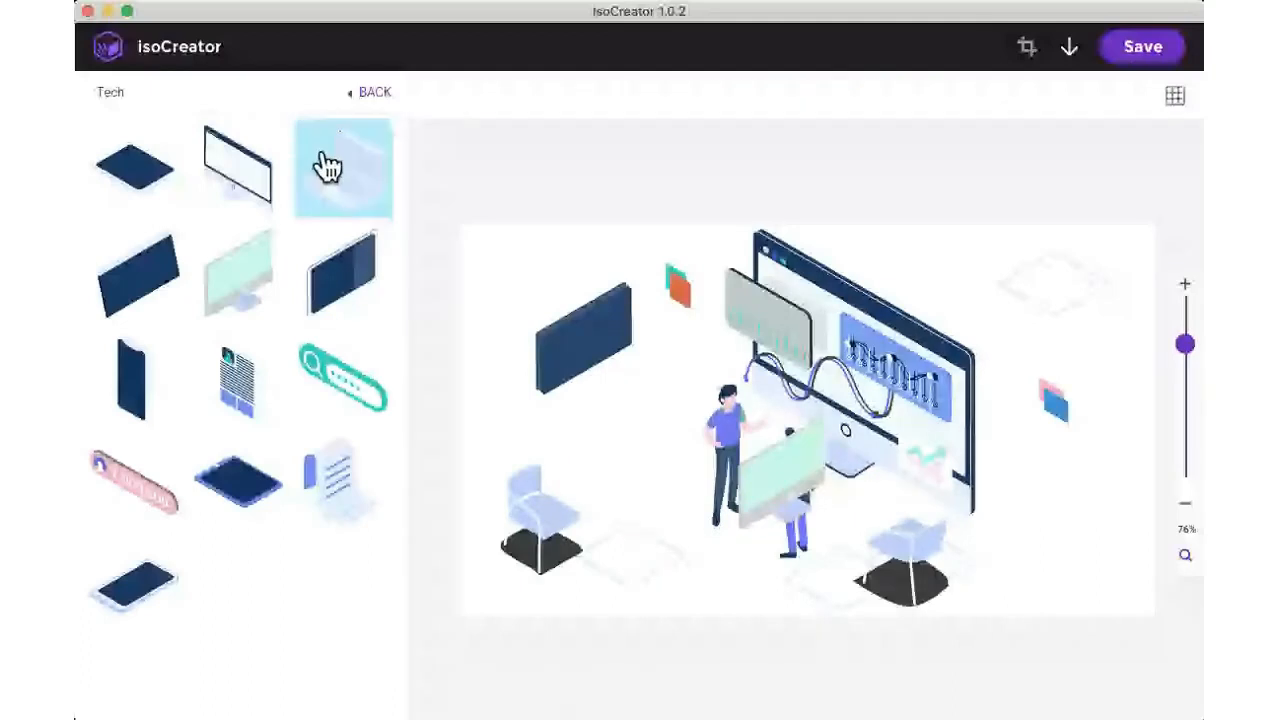
- Add the tall Furniture table with the navy base below the dark panel, beside the chair, and adjust its size
{"action": "left_click", "coordinate": [370, 93]}
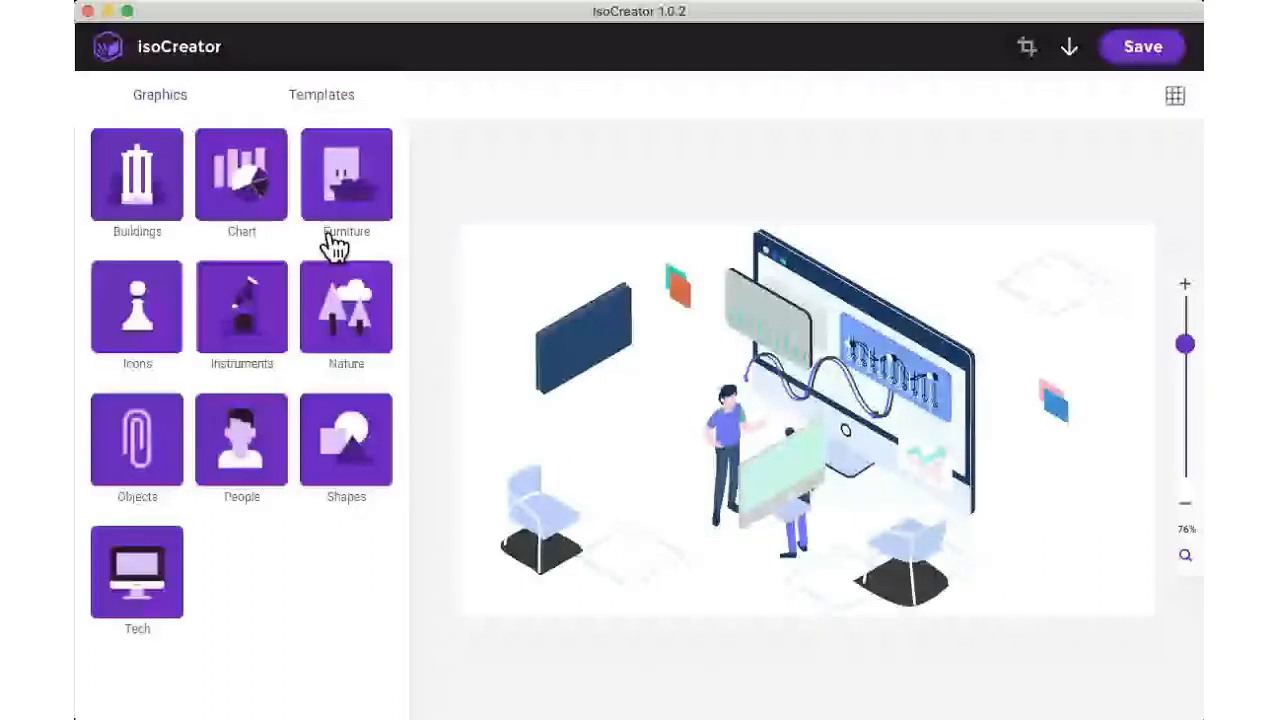
{"action": "left_click", "coordinate": [336, 242]}
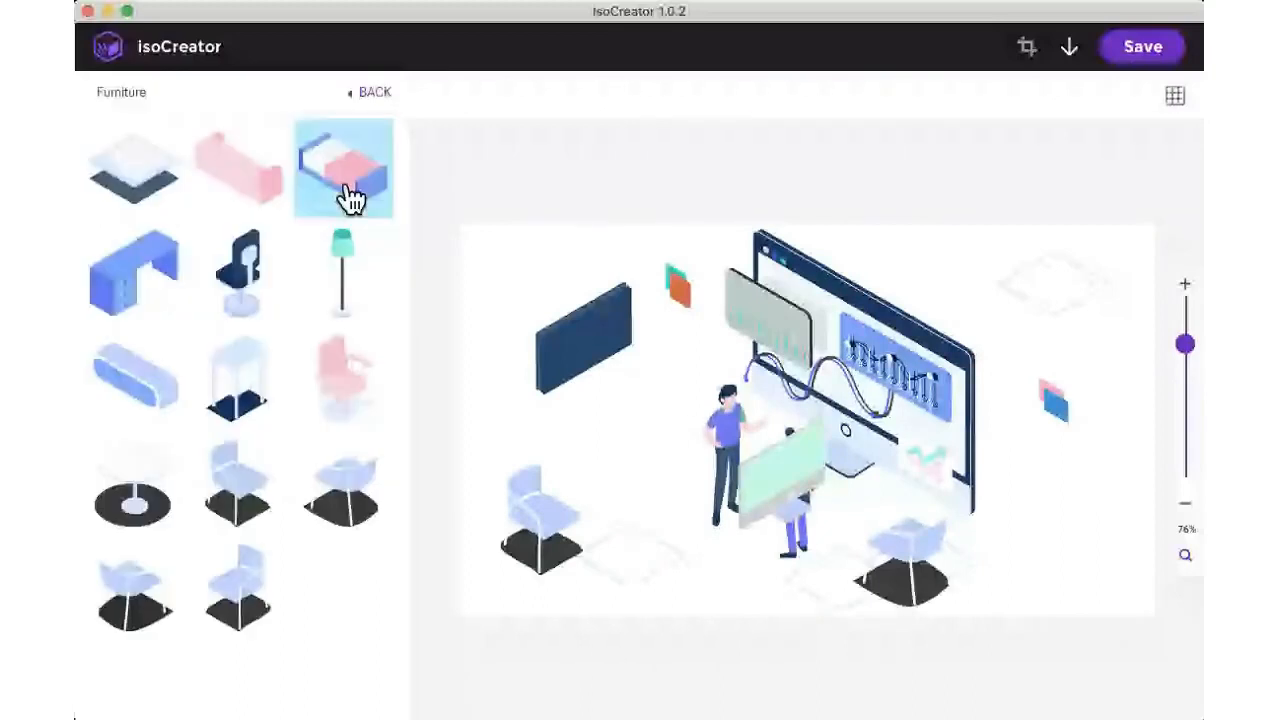
{"action": "left_click", "coordinate": [350, 197]}
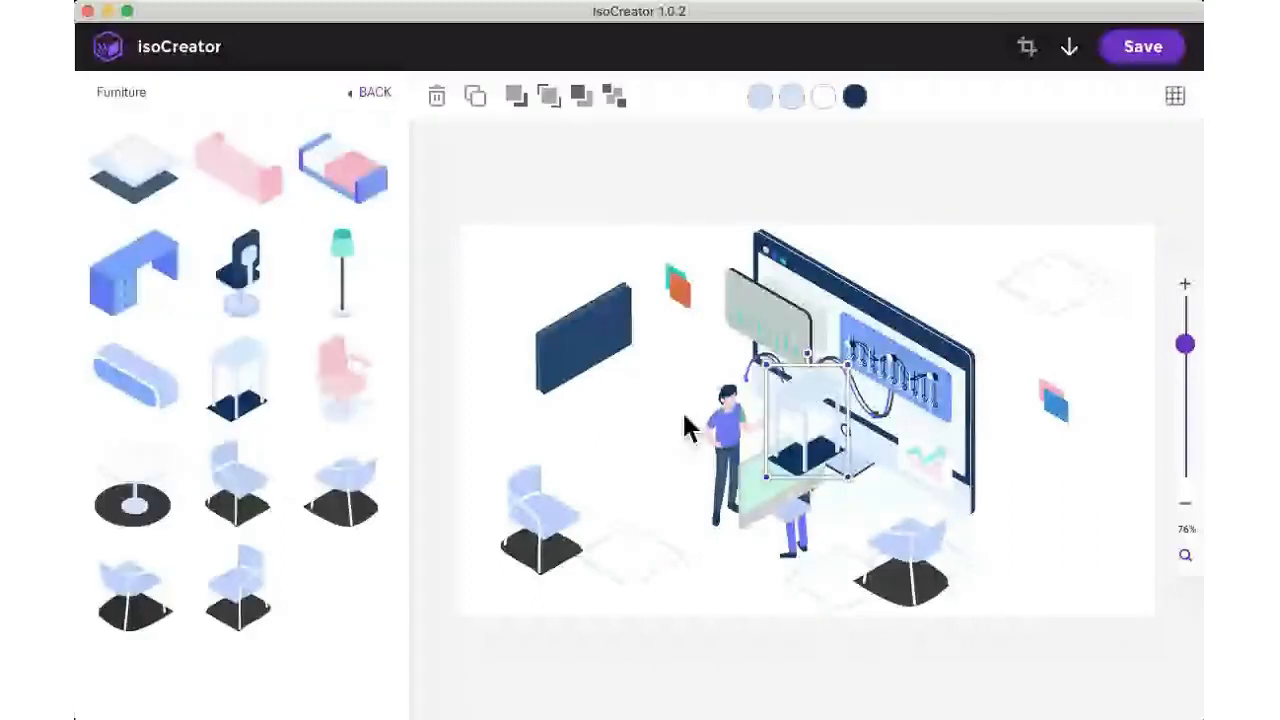
{"action": "left_click_drag", "start_coordinate": [793, 413], "coordinate": [626, 443]}
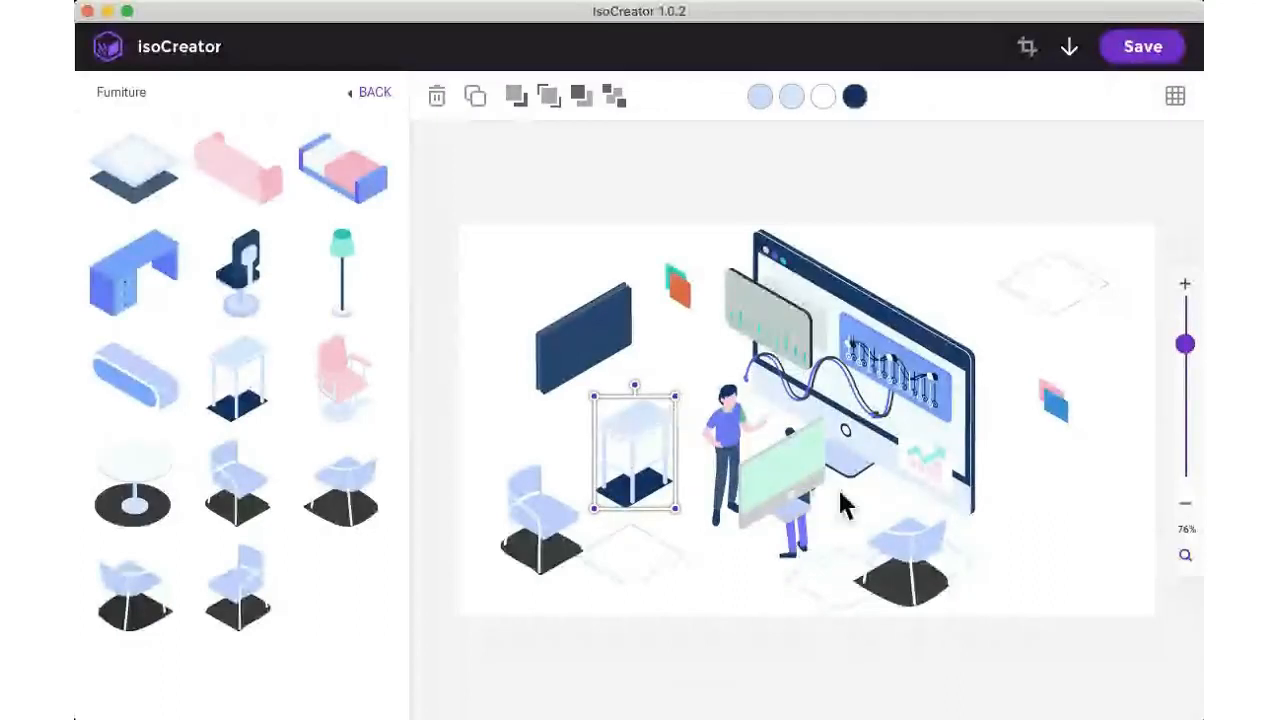
{"action": "left_click", "coordinate": [800, 500]}
{"action": "left_click", "coordinate": [622, 508]}
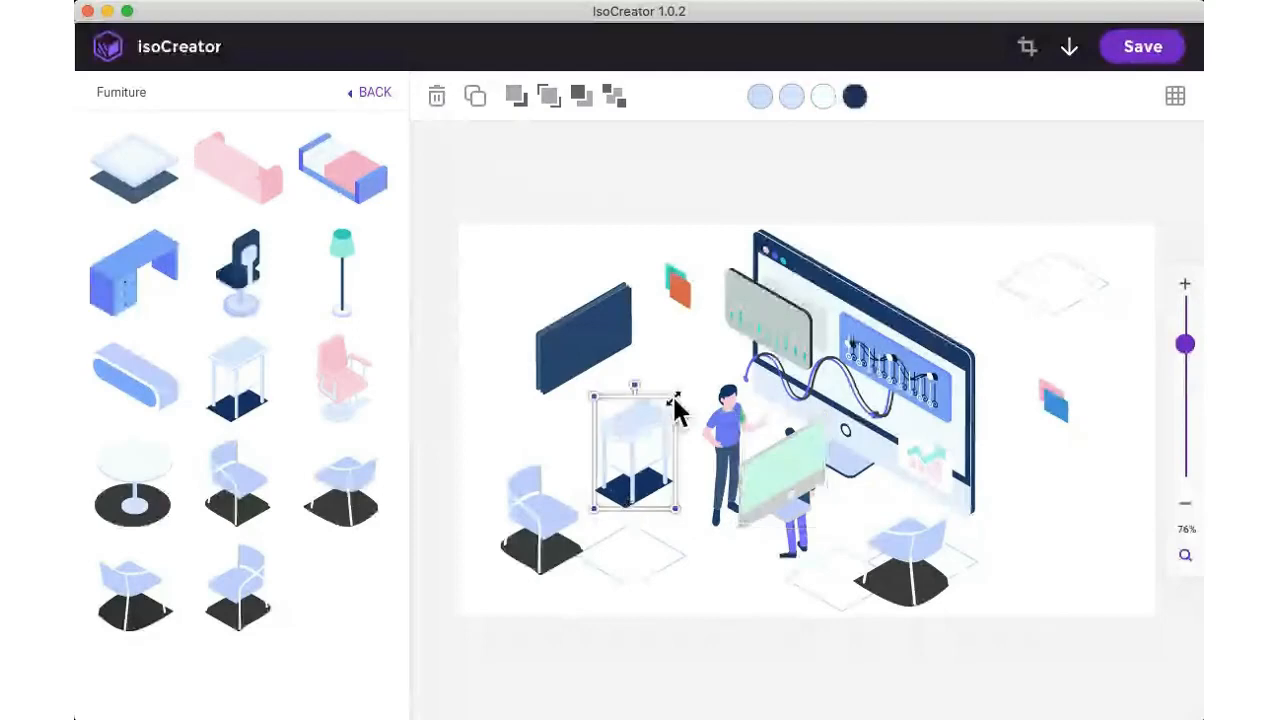
{"action": "left_click_drag", "start_coordinate": [676, 397], "coordinate": [643, 440]}
- Scale down the mint-green desktop computer, place it on top of the tall table and adjust its layer order
{"action": "left_click_drag", "start_coordinate": [784, 478], "coordinate": [608, 369]}
{"action": "left_click_drag", "start_coordinate": [656, 321], "coordinate": [602, 393]}
{"action": "left_click_drag", "start_coordinate": [585, 400], "coordinate": [616, 398]}
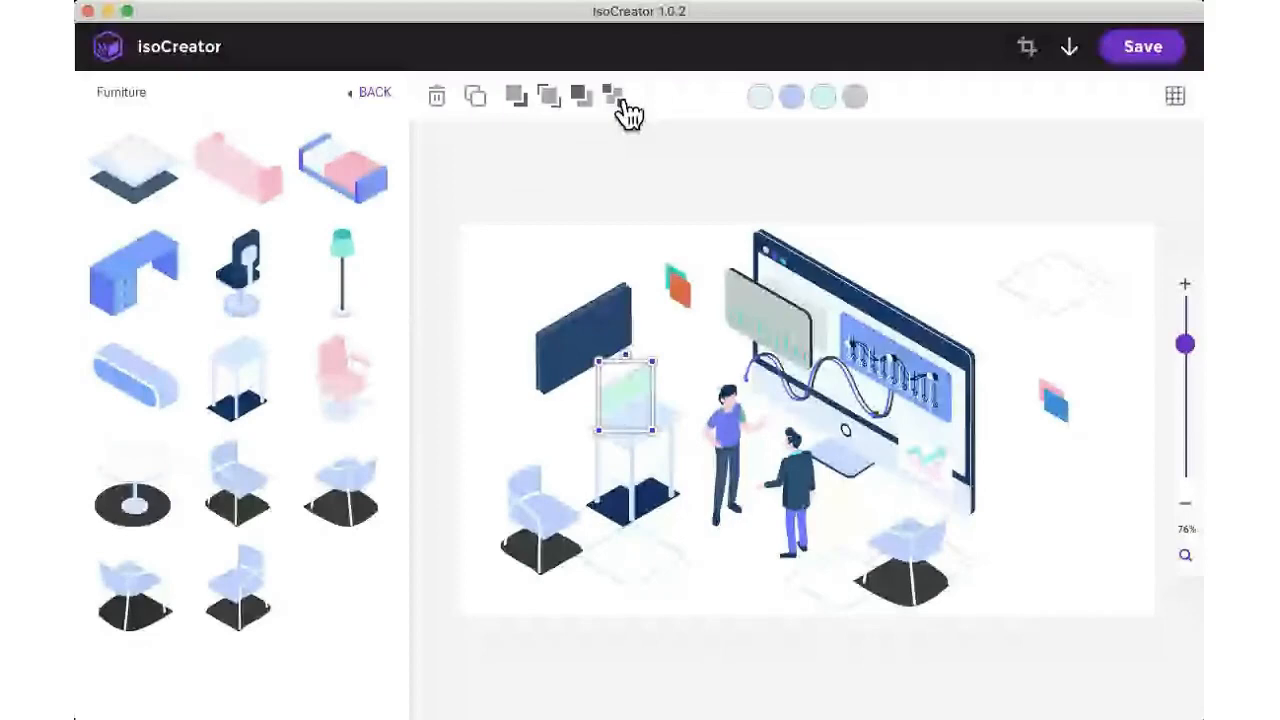
{"action": "left_click", "coordinate": [549, 96]}
{"action": "left_click", "coordinate": [576, 557]}
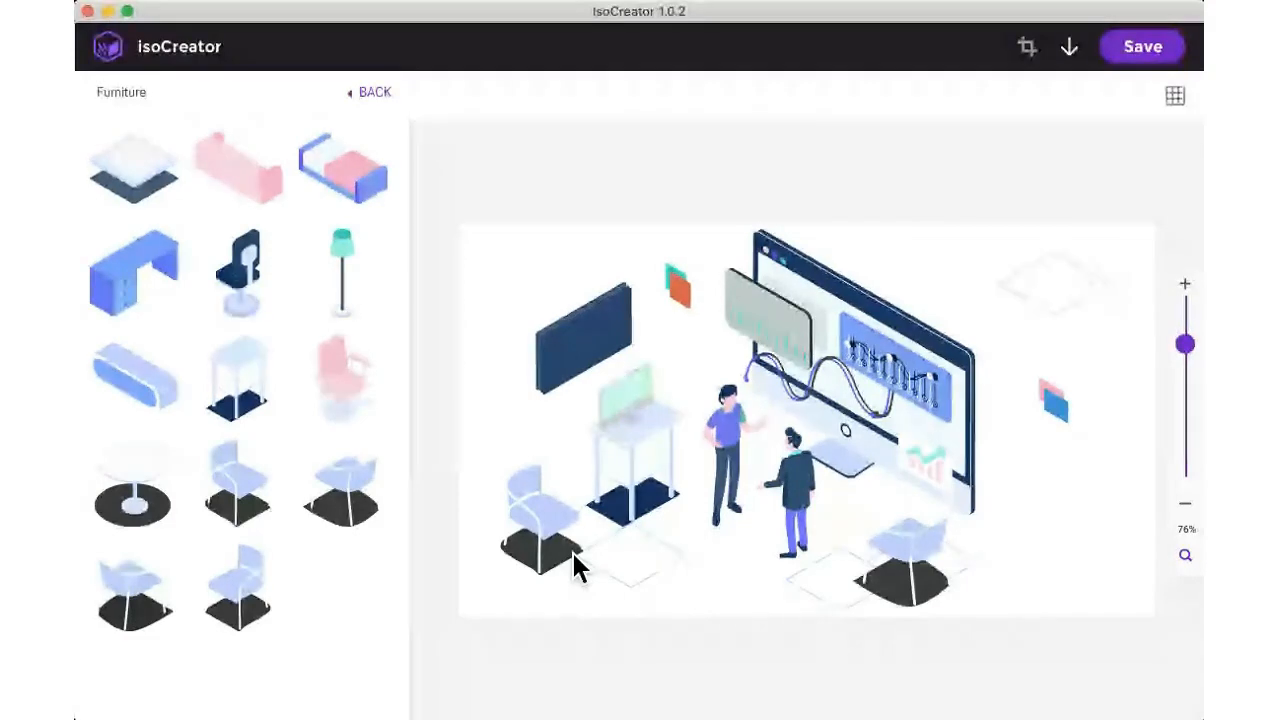
- Reposition the diamond outline on the floor so that it sits just in front of the tall table
{"action": "left_click_drag", "start_coordinate": [655, 570], "coordinate": [686, 582]}
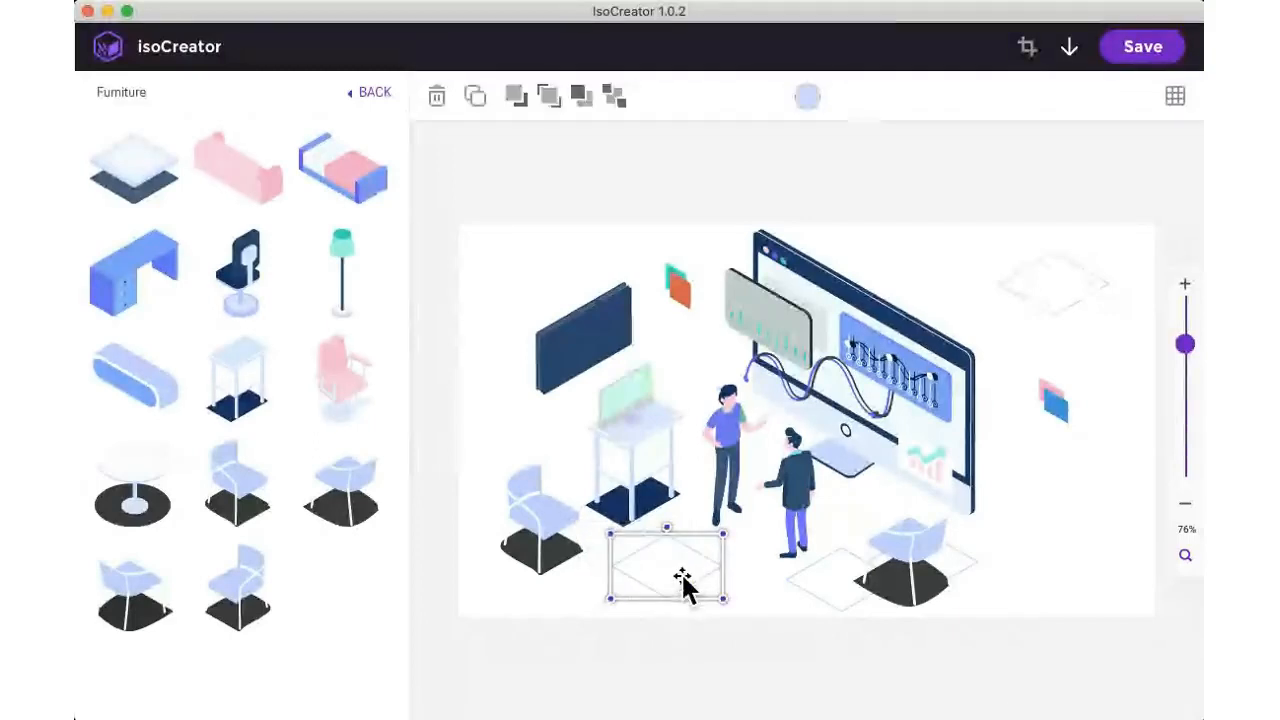
{"action": "left_click", "coordinate": [680, 533]}
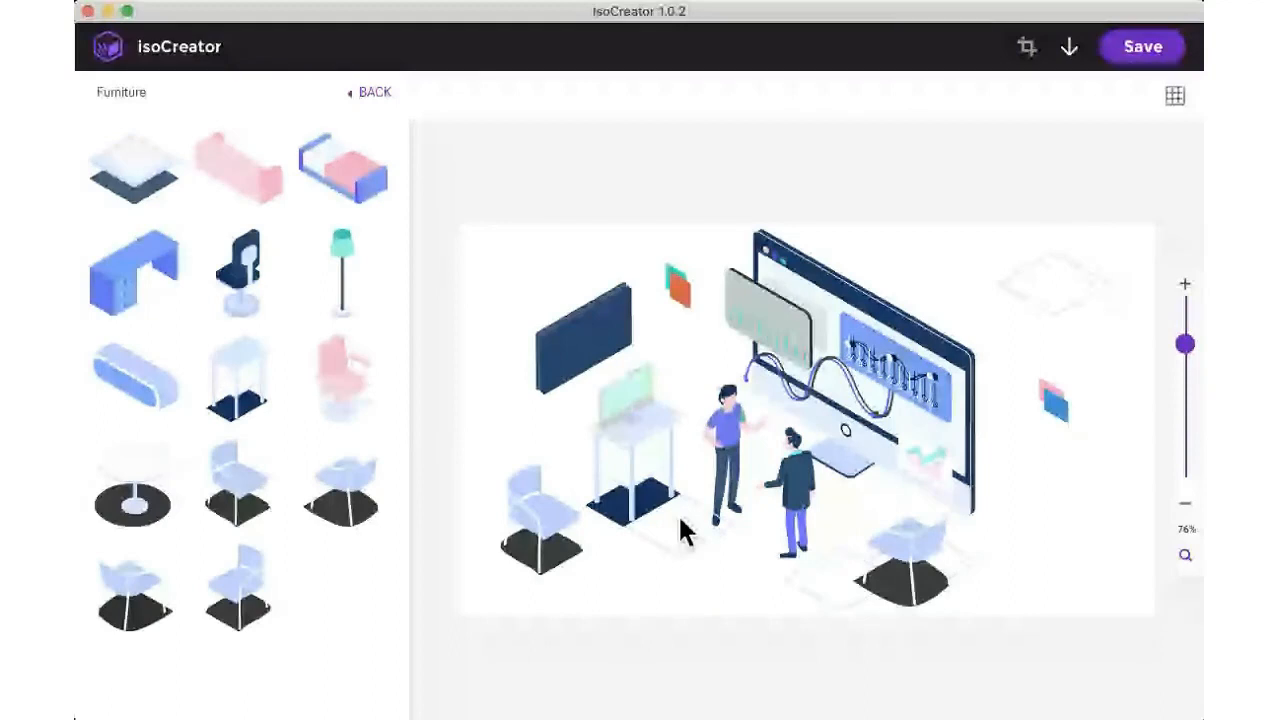
{"action": "left_click", "coordinate": [680, 520]}
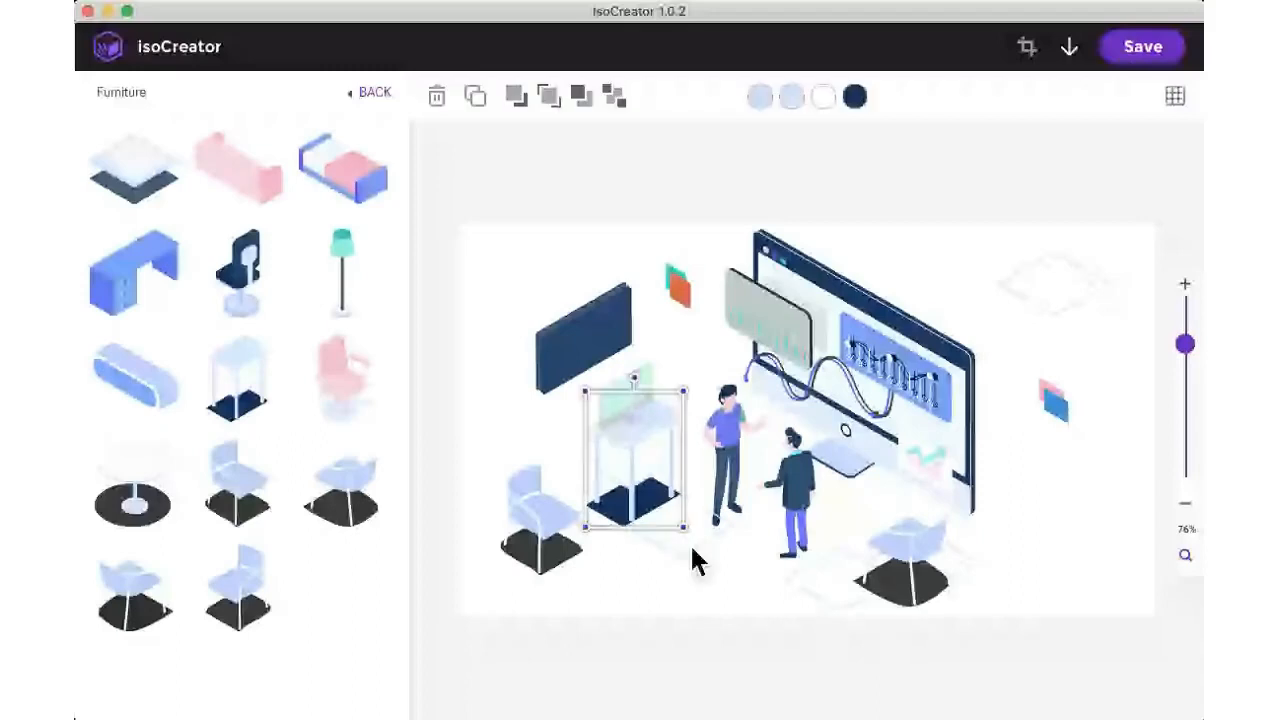
{"action": "left_click", "coordinate": [692, 543]}
{"action": "left_click_drag", "start_coordinate": [692, 543], "coordinate": [675, 570]}
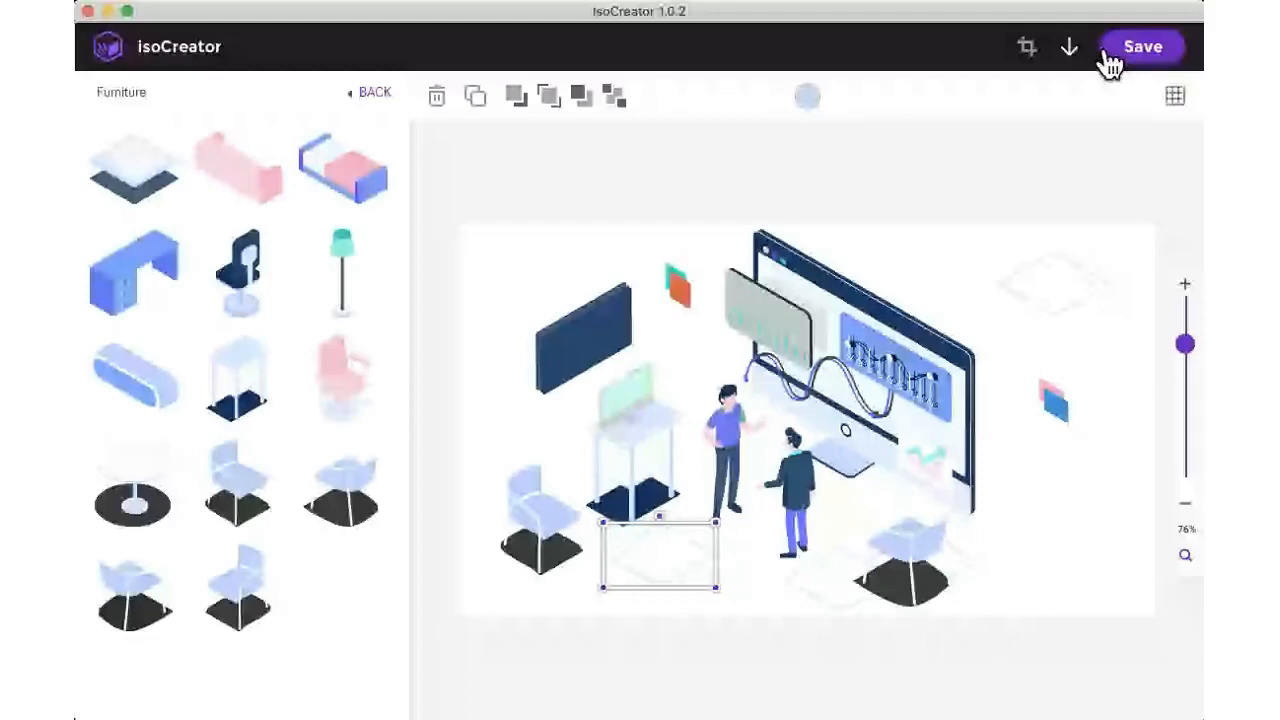
- Download the finished isometric illustration as an image
{"action": "left_click", "coordinate": [1070, 50]}
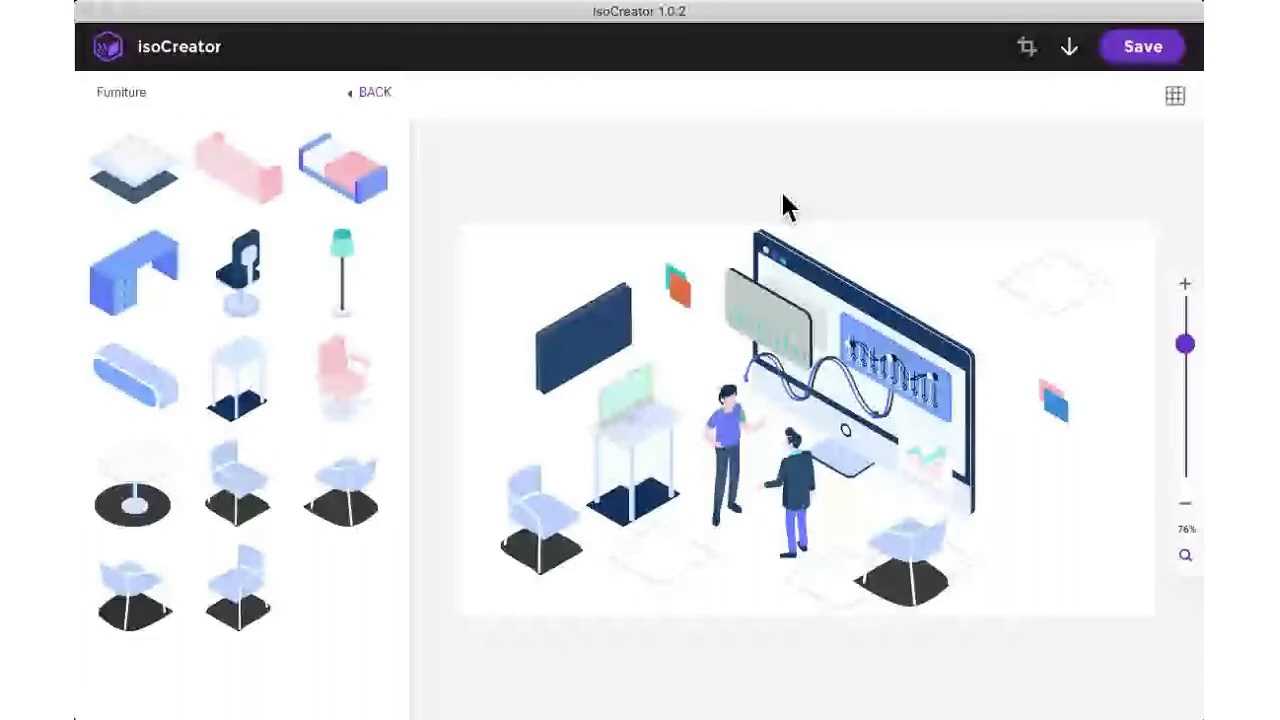
{"action": "left_click", "coordinate": [599, 18]}
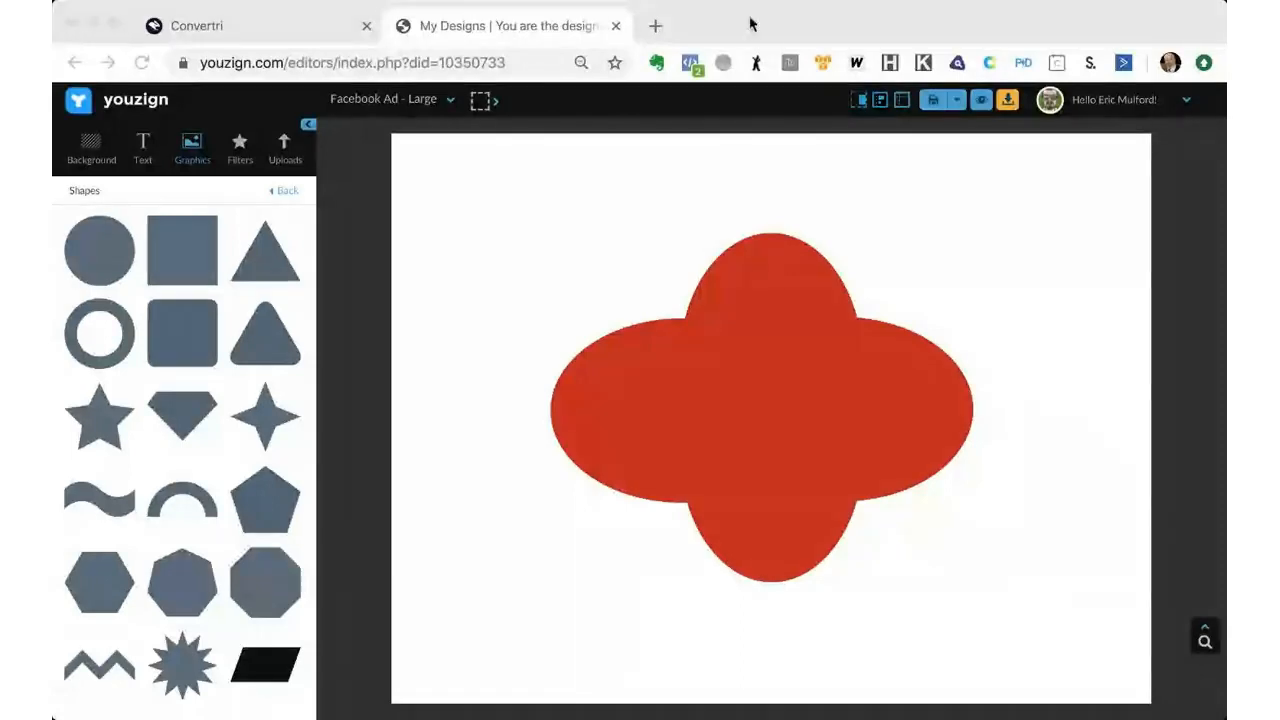
- Upload the downloaded isometric illustration to the Youzign design and reposition it on the canvas
{"action": "left_click", "coordinate": [716, 28]}
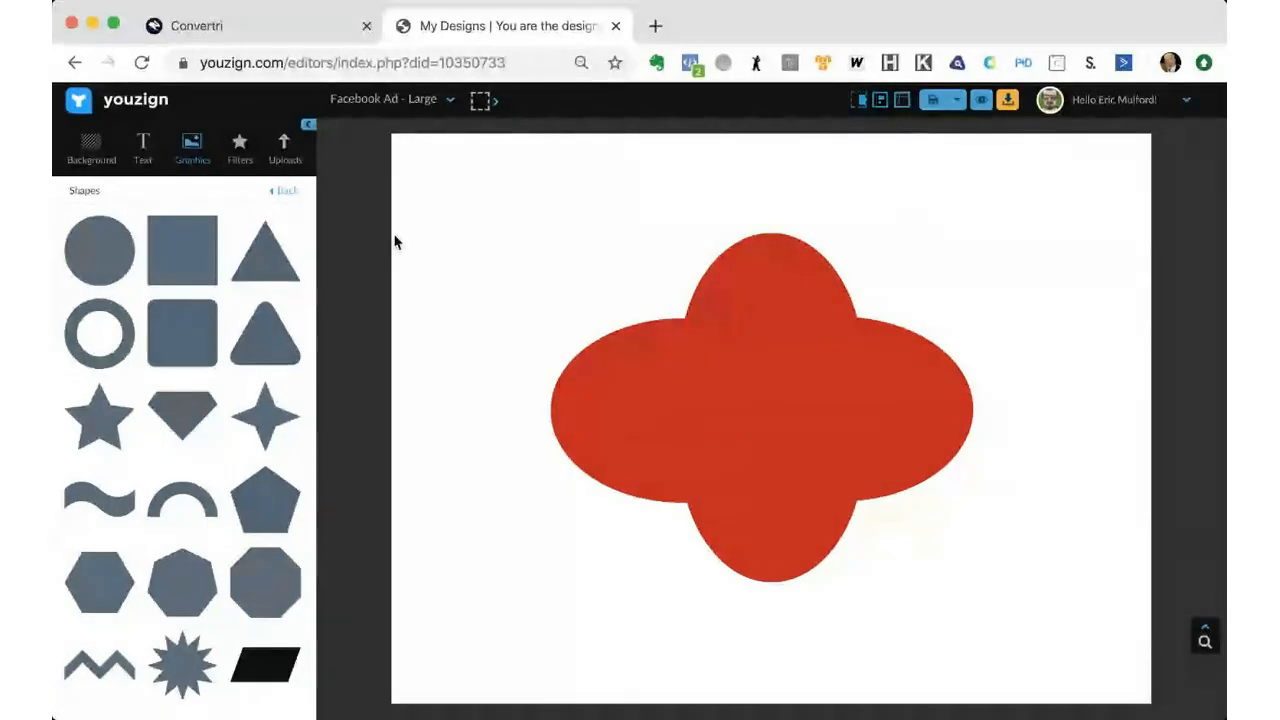
{"action": "left_click", "coordinate": [284, 196]}
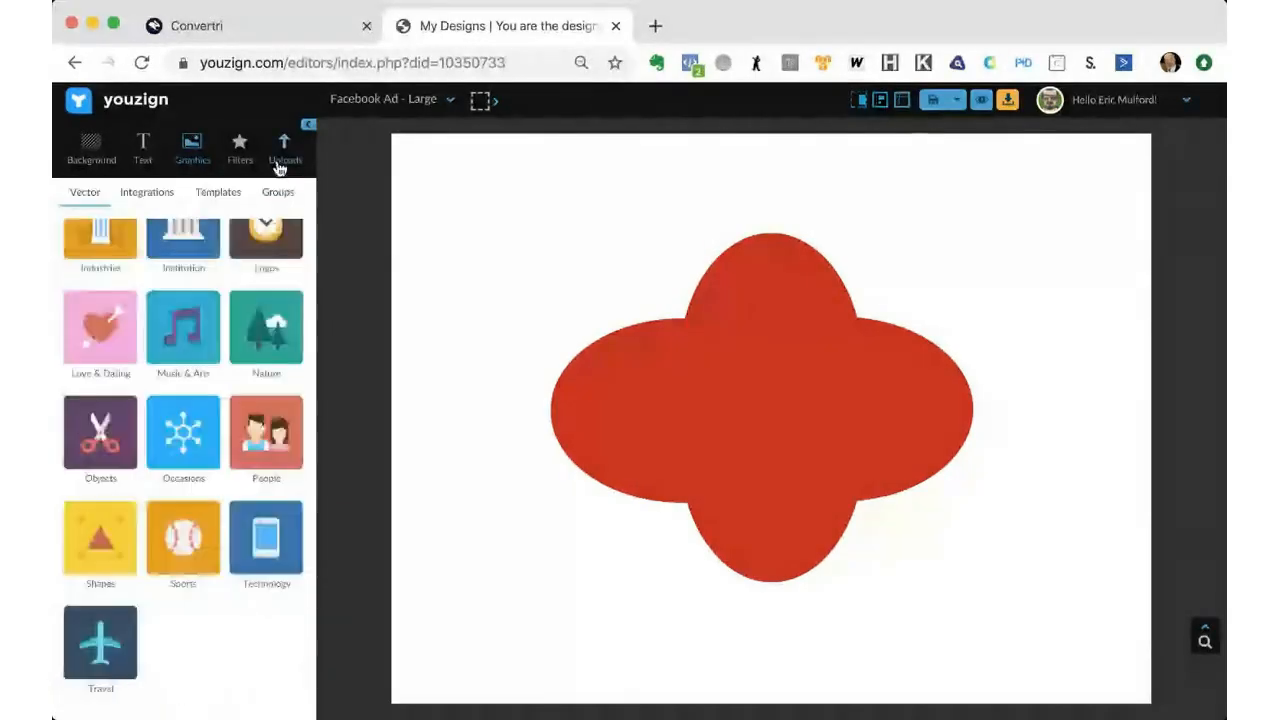
{"action": "left_click", "coordinate": [284, 148]}
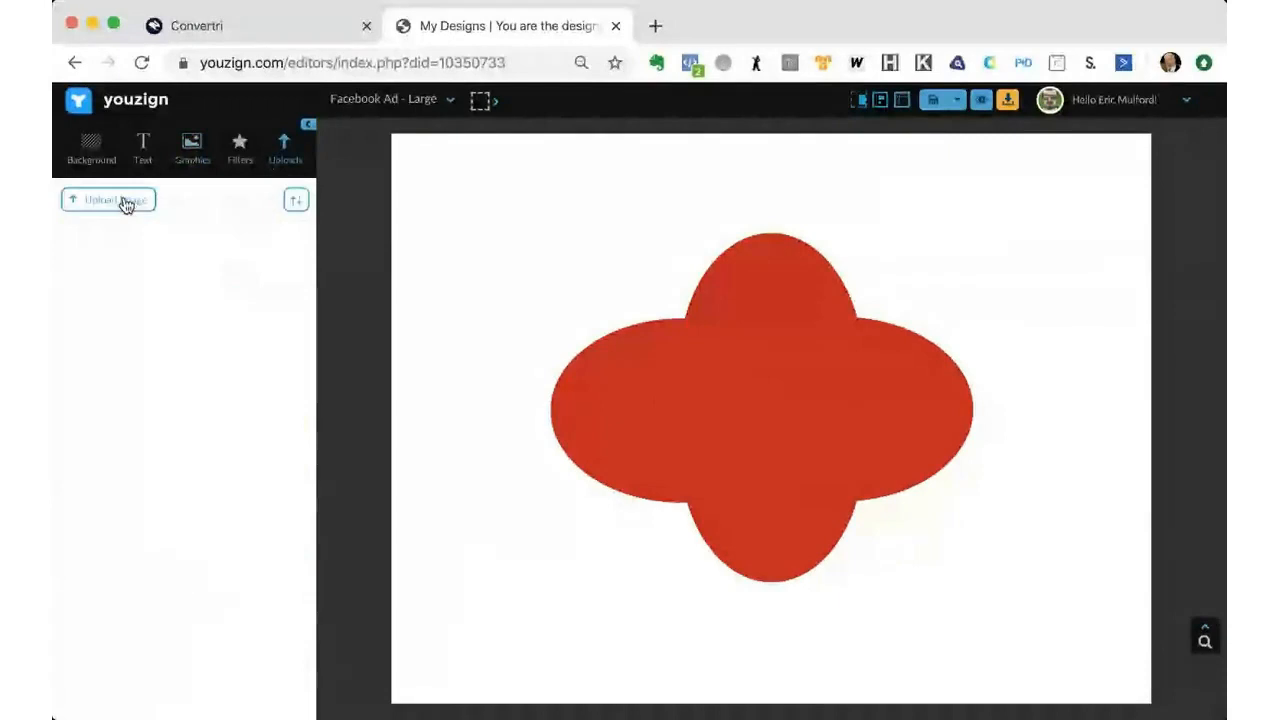
{"action": "left_click", "coordinate": [122, 203]}
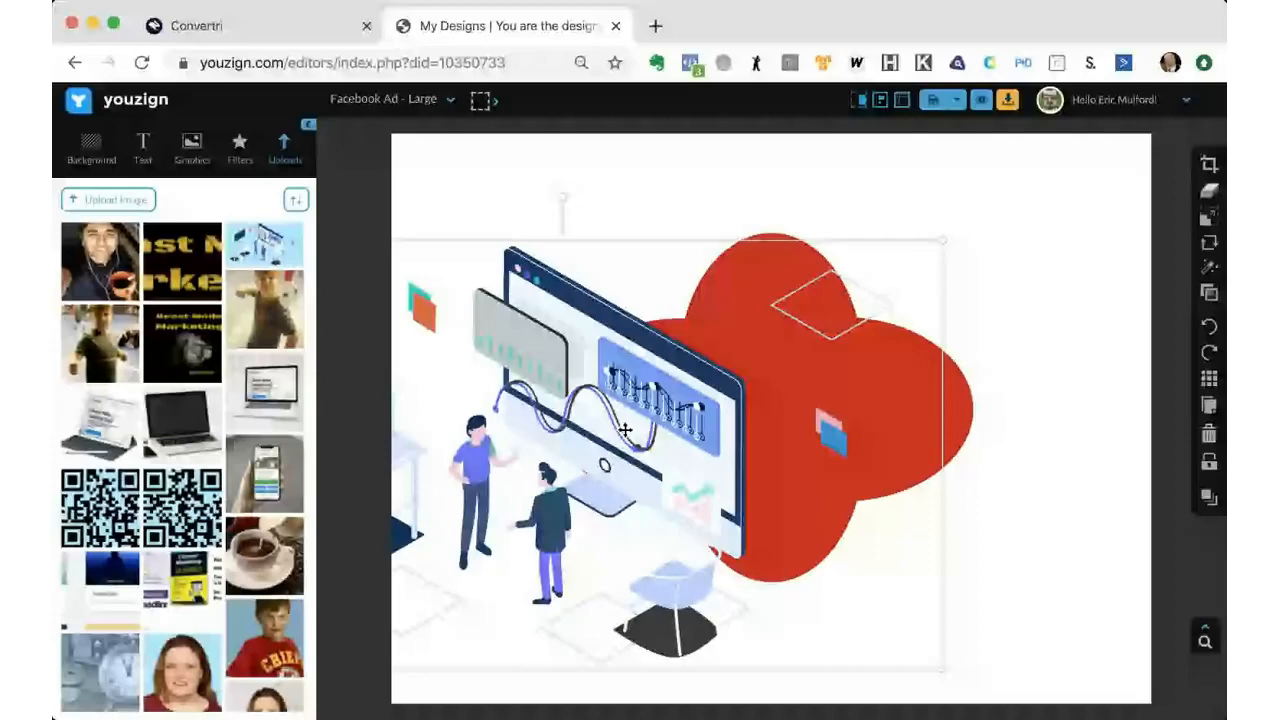
{"action": "left_click_drag", "start_coordinate": [625, 430], "coordinate": [606, 410]}
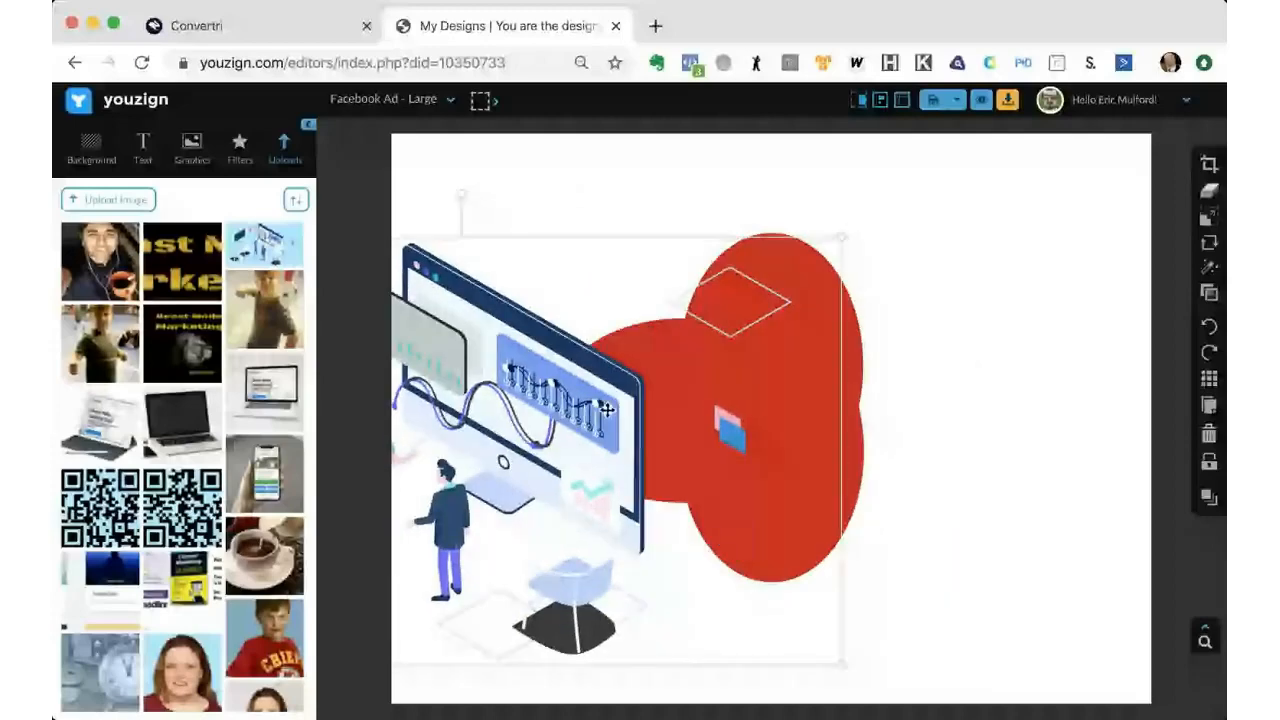
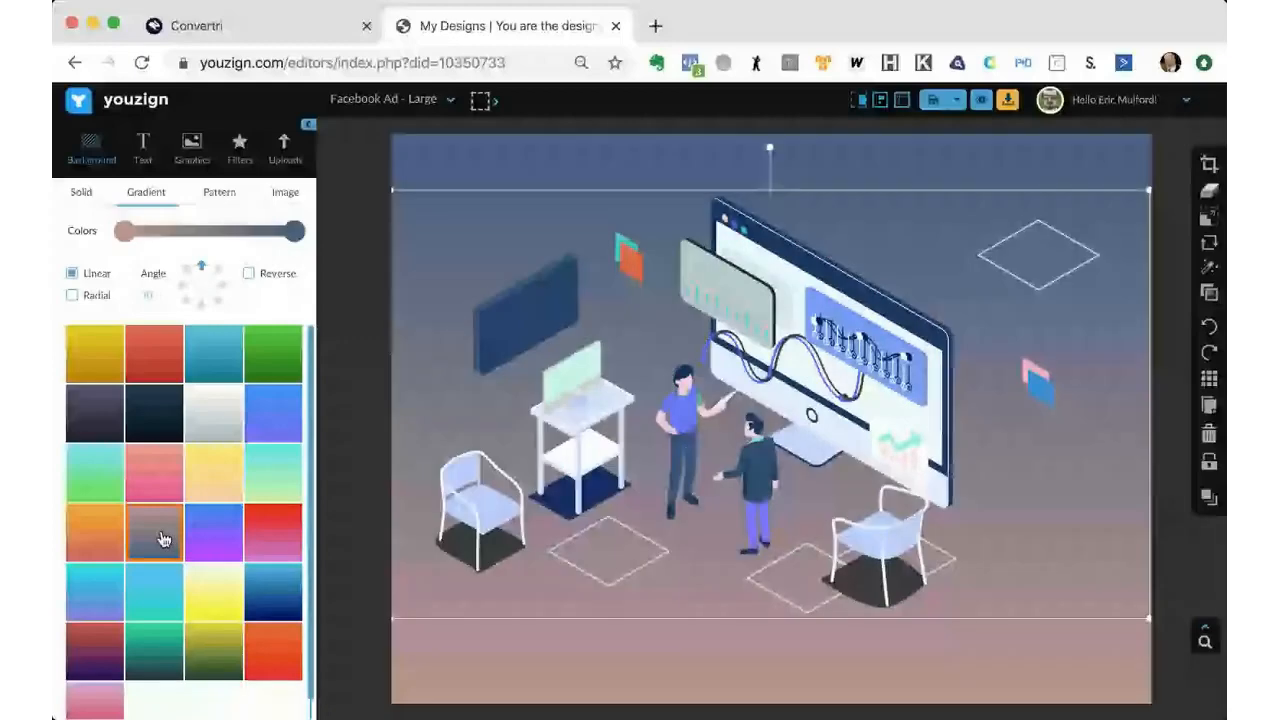
- Download the design showing the illustration on its blue-to-pink gradient background
{"action": "left_click", "coordinate": [748, 670]}
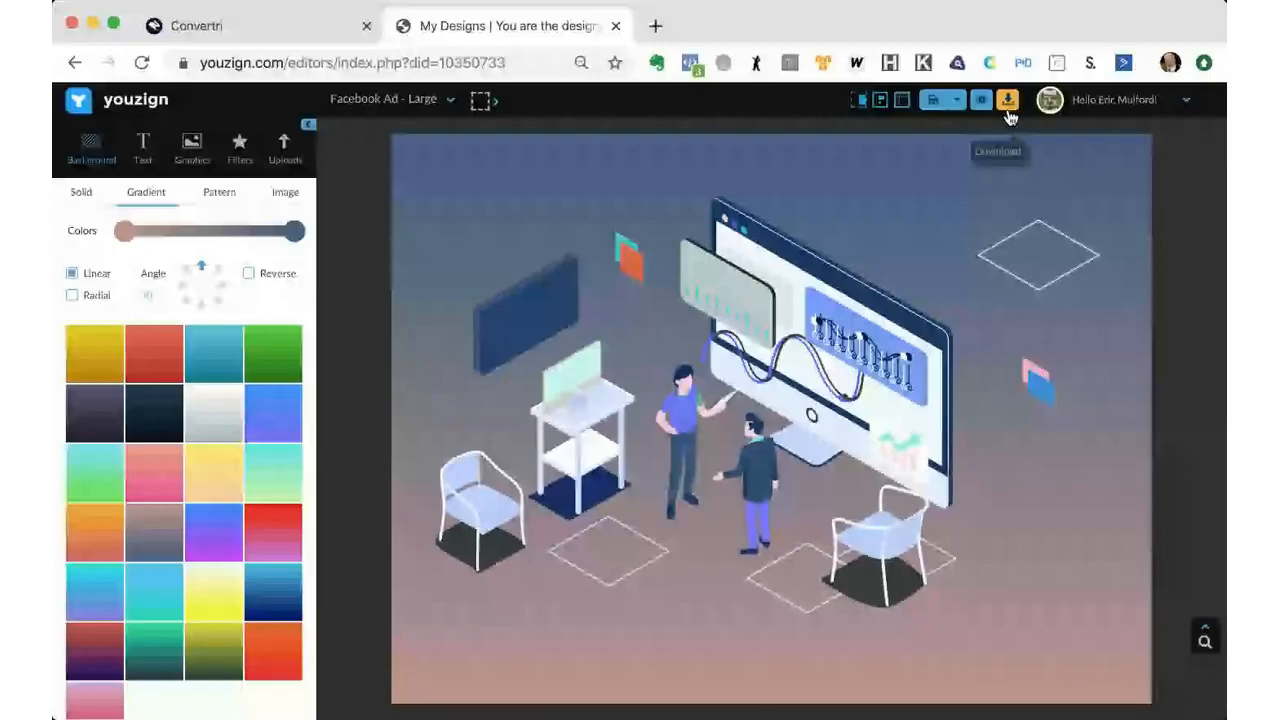
{"action": "left_click", "coordinate": [1008, 112]}
{"action": "left_click", "coordinate": [1006, 148]}
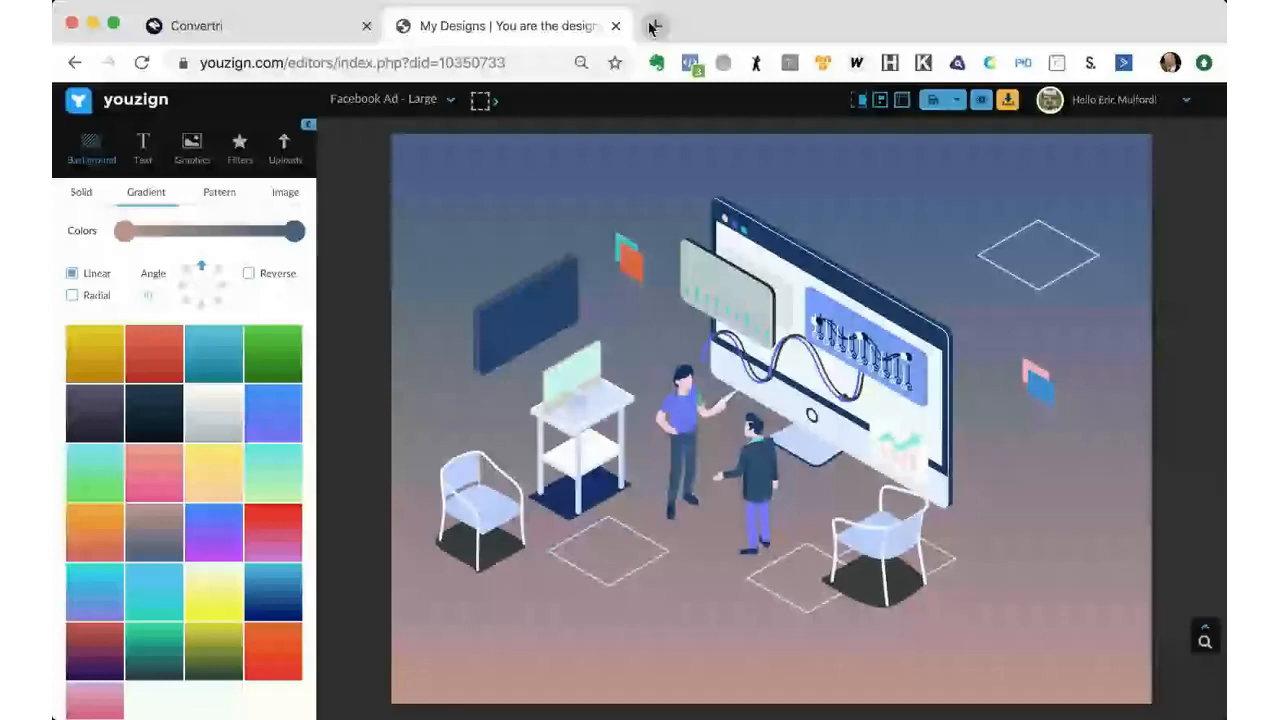
{"action": "left_click", "coordinate": [652, 27]}
{"action": "left_click", "coordinate": [862, 27]}
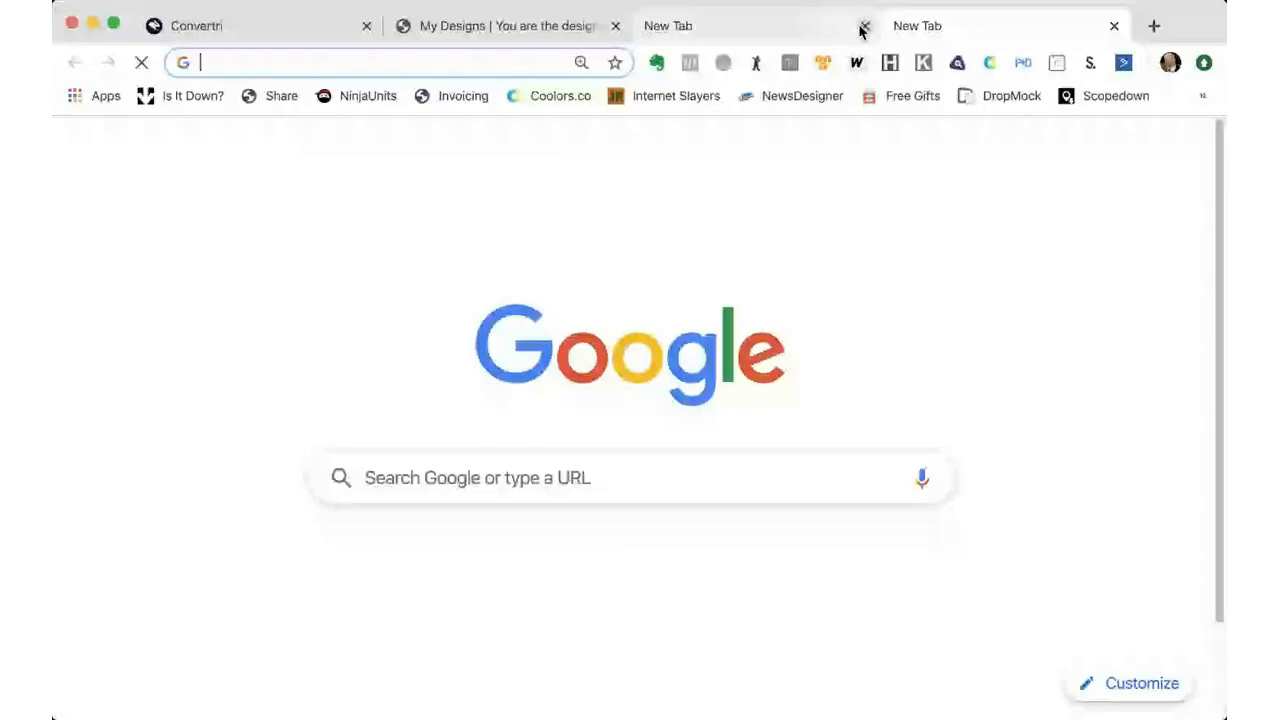
{"action": "left_click", "coordinate": [863, 27]}
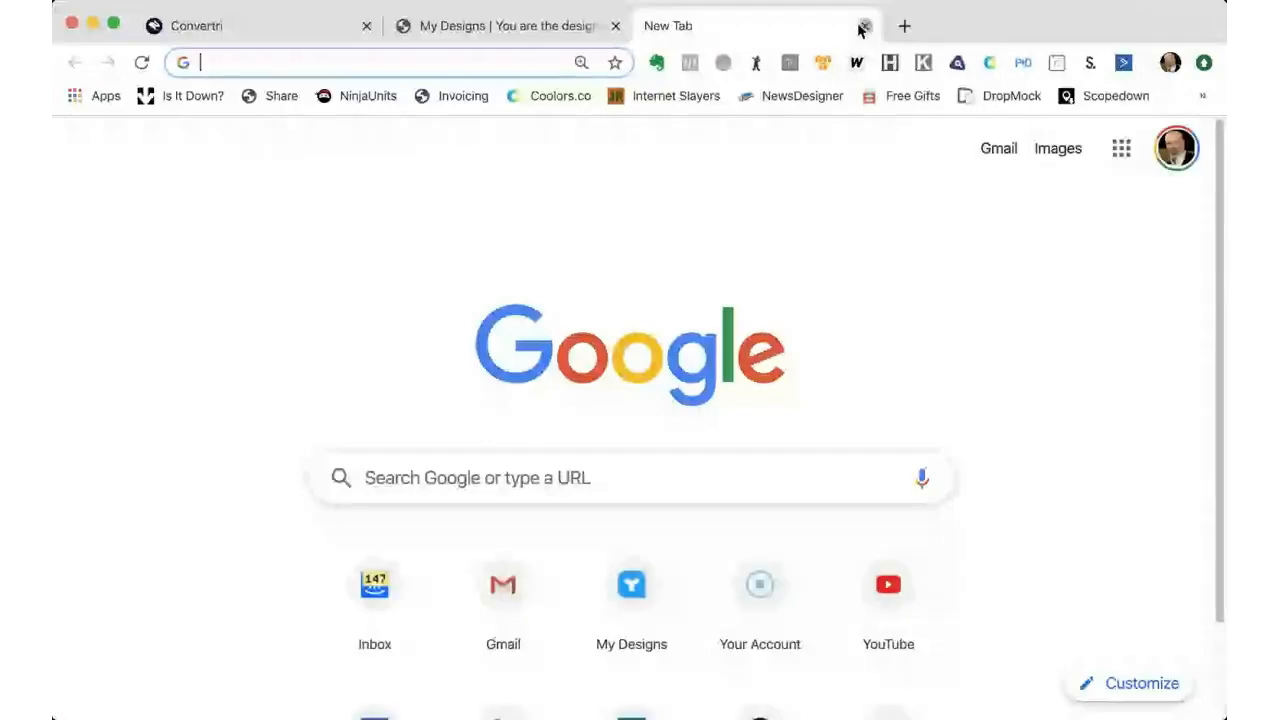
{"action": "left_click", "coordinate": [864, 27]}
- Switch to the Webidemo2 page in Convertri and delete the BluCart Features box with its header and contents
{"action": "left_click", "coordinate": [213, 22]}
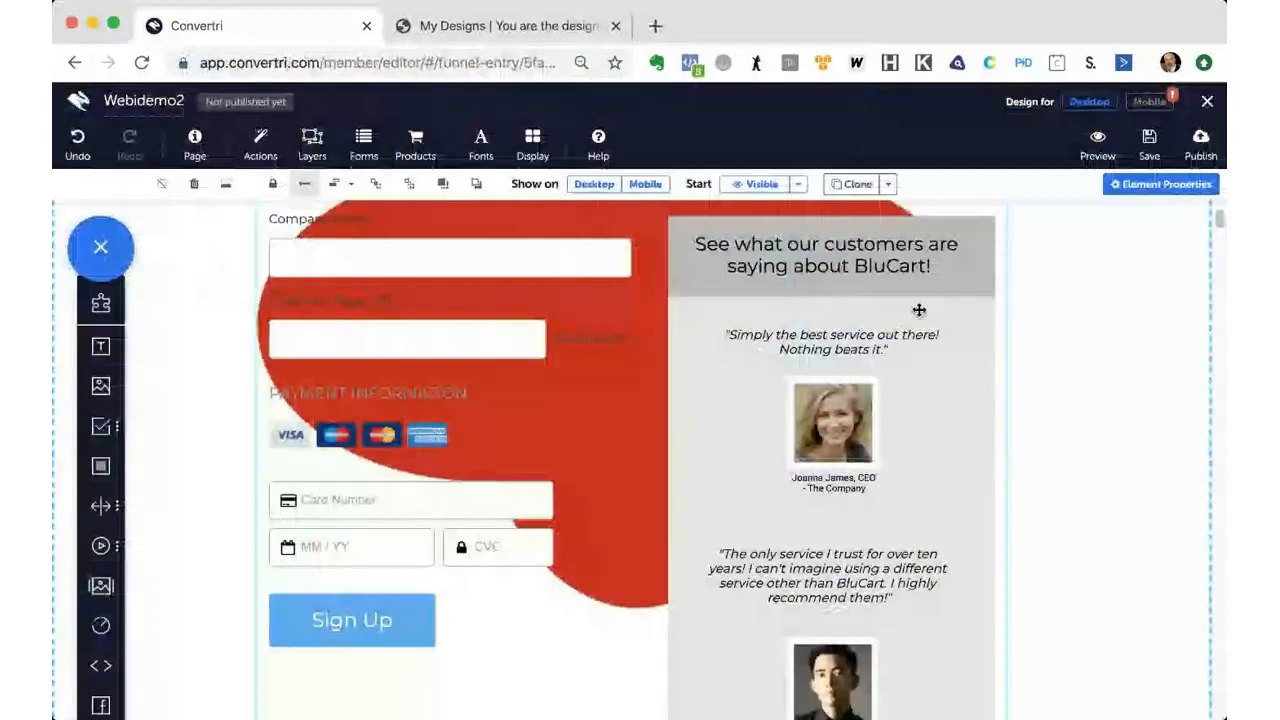
{"action": "scroll", "coordinate": [1026, 317], "scroll_direction": "down", "scroll_amount": 5}
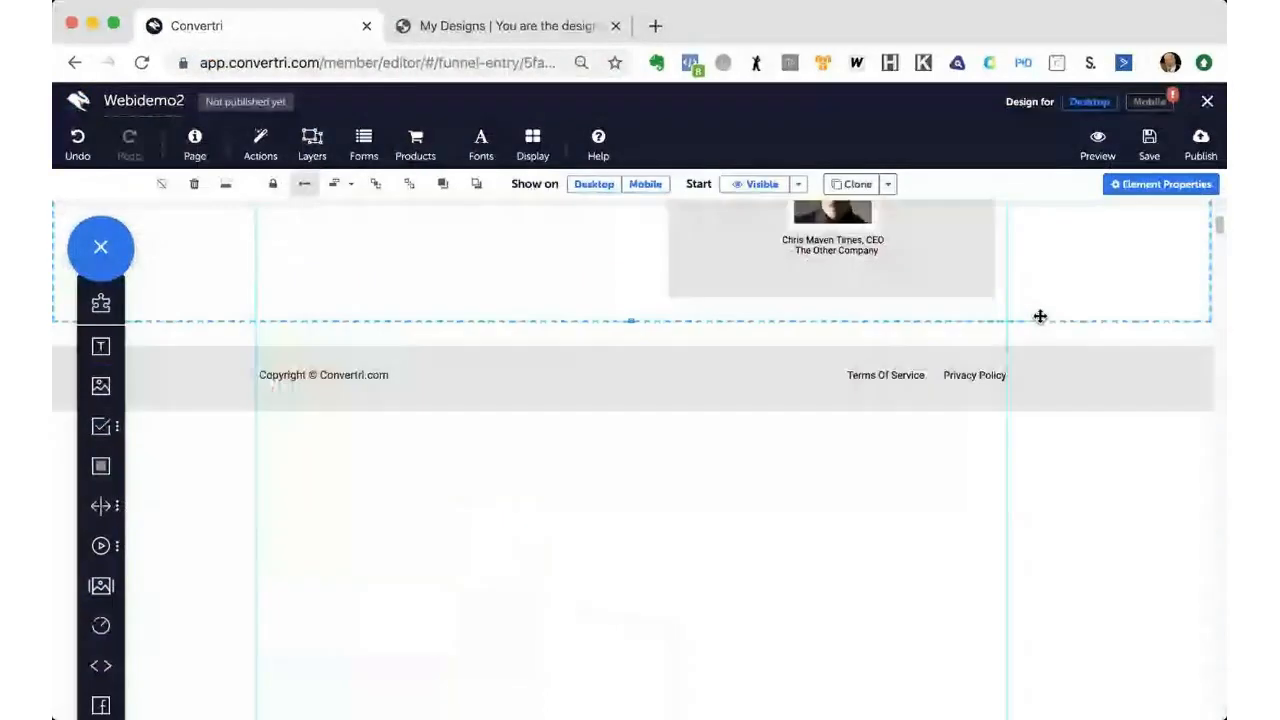
{"action": "scroll", "coordinate": [1040, 316], "scroll_direction": "down", "scroll_amount": 4}
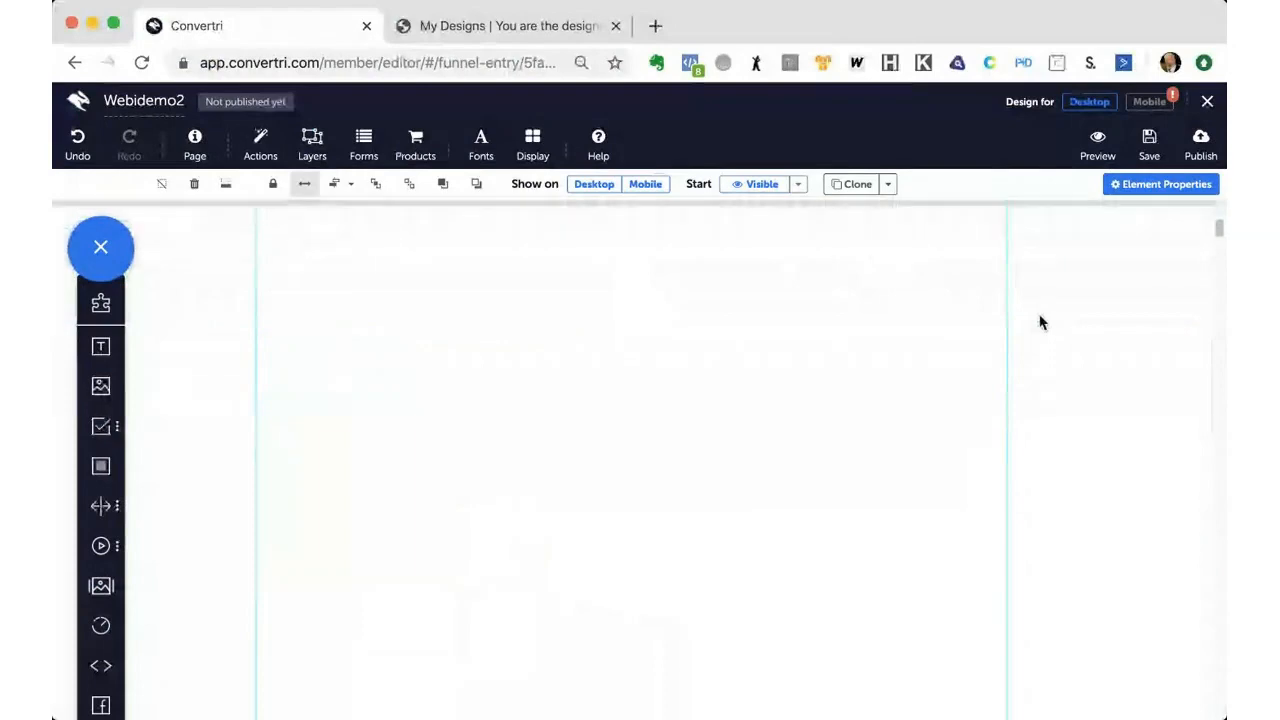
{"action": "left_click", "coordinate": [699, 366]}
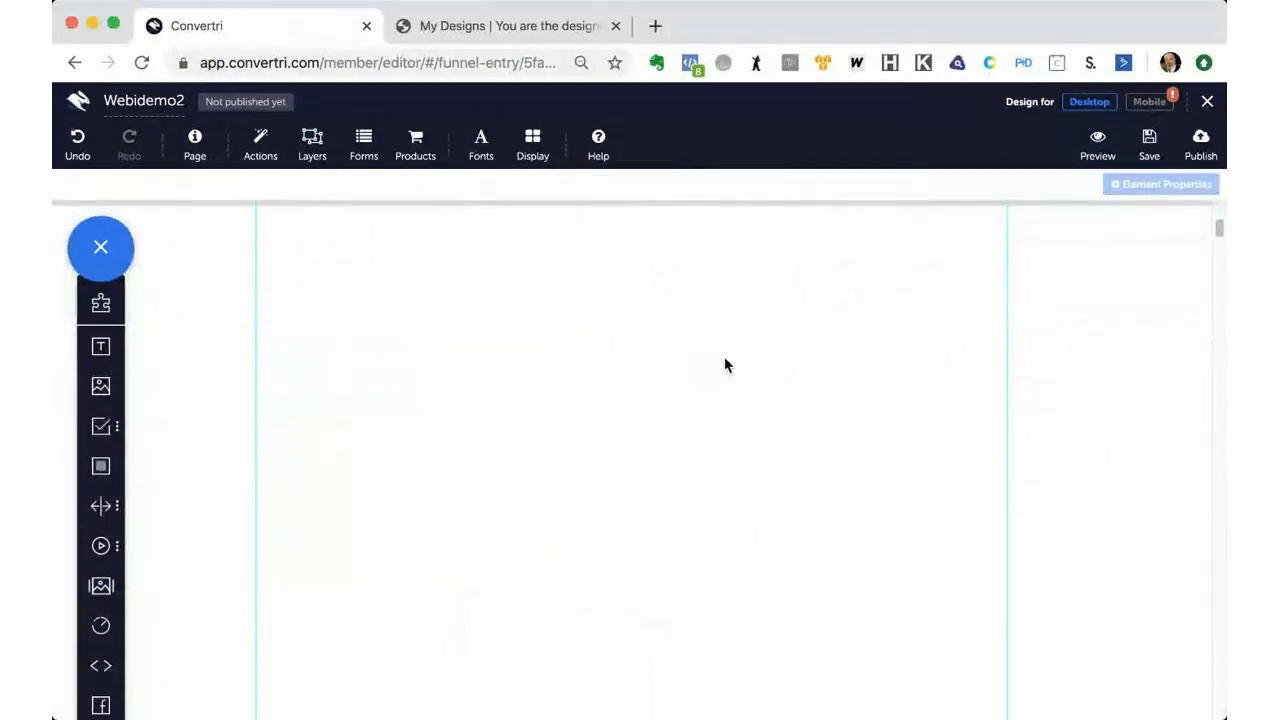
{"action": "scroll", "coordinate": [725, 362], "scroll_direction": "down", "scroll_amount": 4}
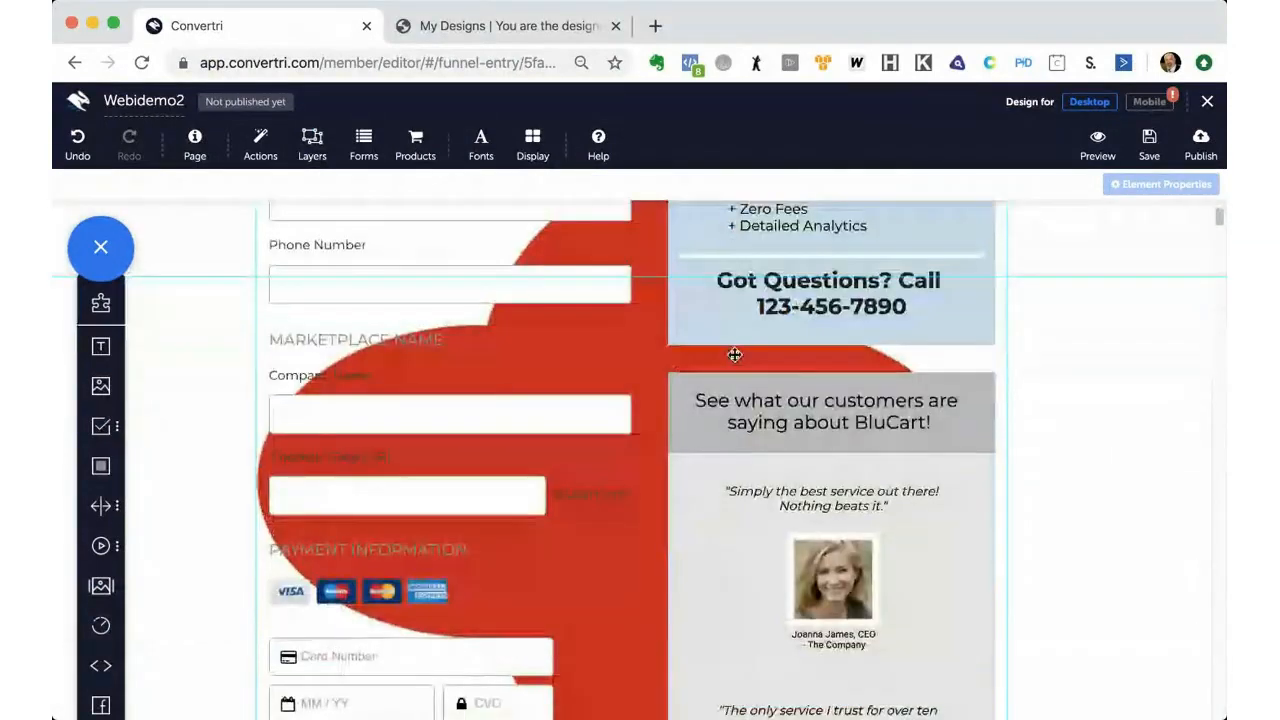
{"action": "scroll", "coordinate": [725, 360], "scroll_direction": "up", "scroll_amount": 5}
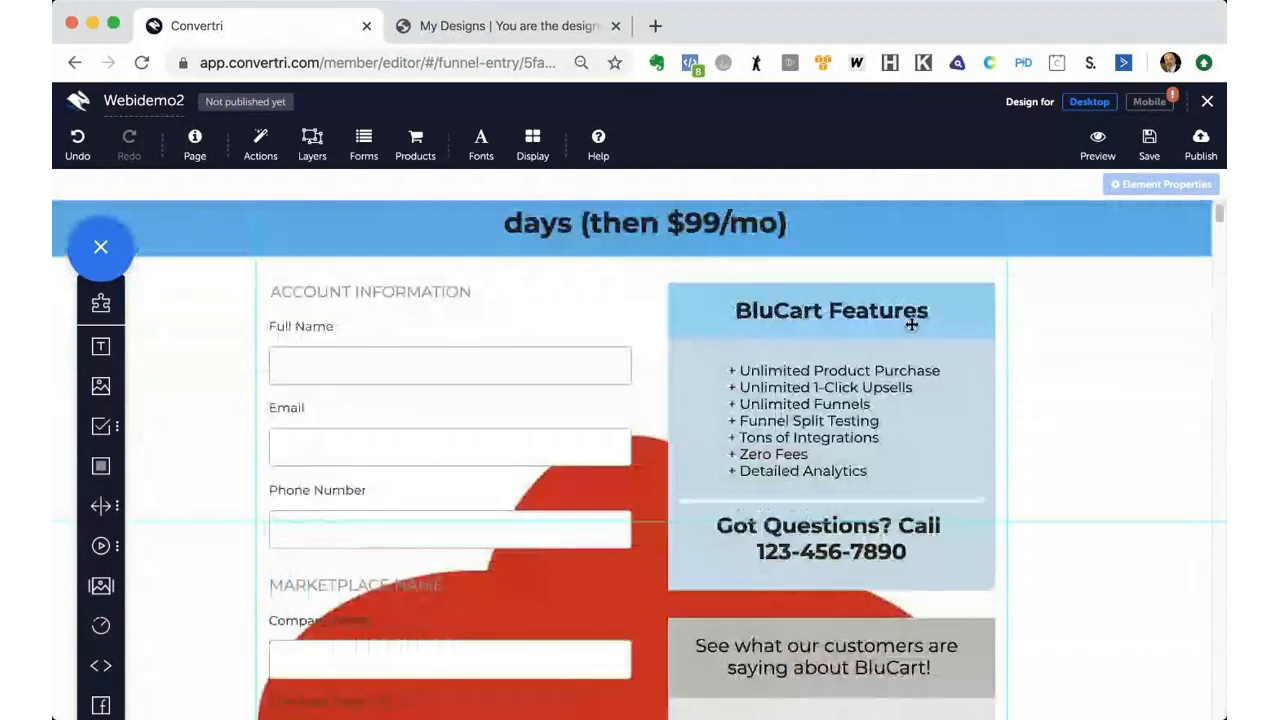
{"action": "left_click", "coordinate": [911, 324]}
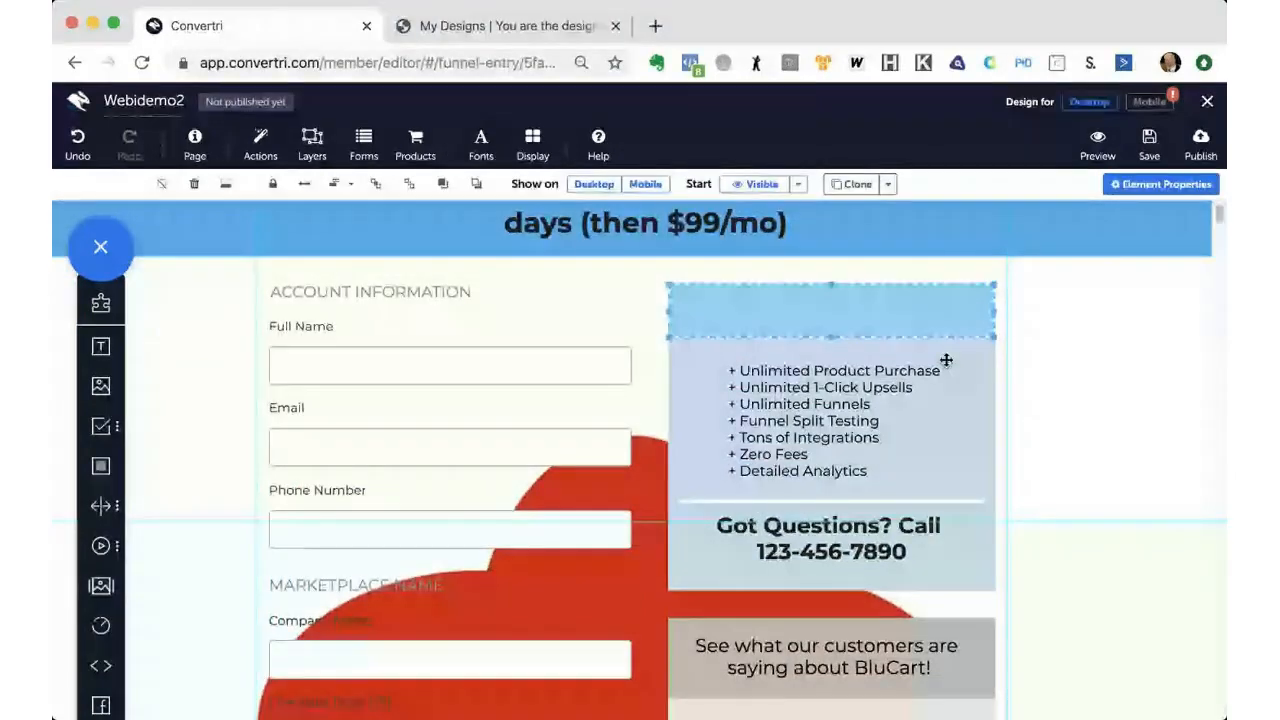
{"action": "left_click", "coordinate": [946, 360]}
{"action": "key", "text": "Delete"}
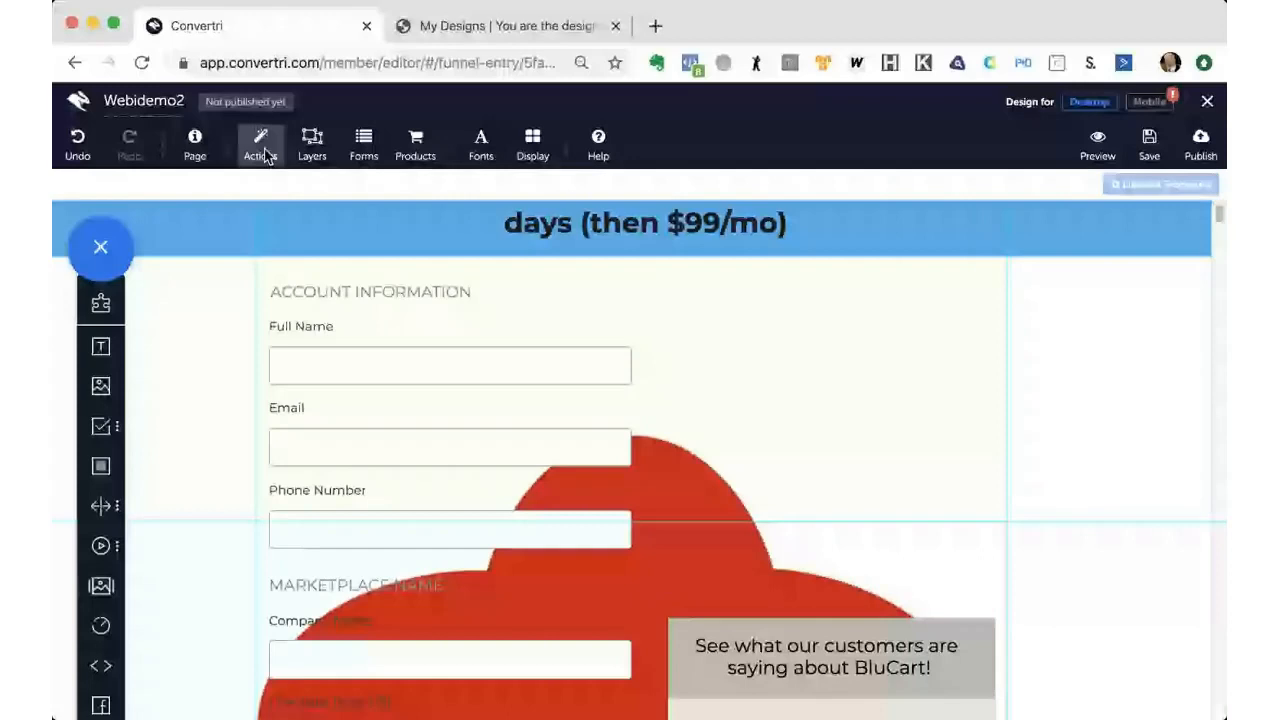
- Upload Webinext4.jpg to the media gallery and insert it into the page beside the account information form
{"action": "left_click", "coordinate": [995, 255]}
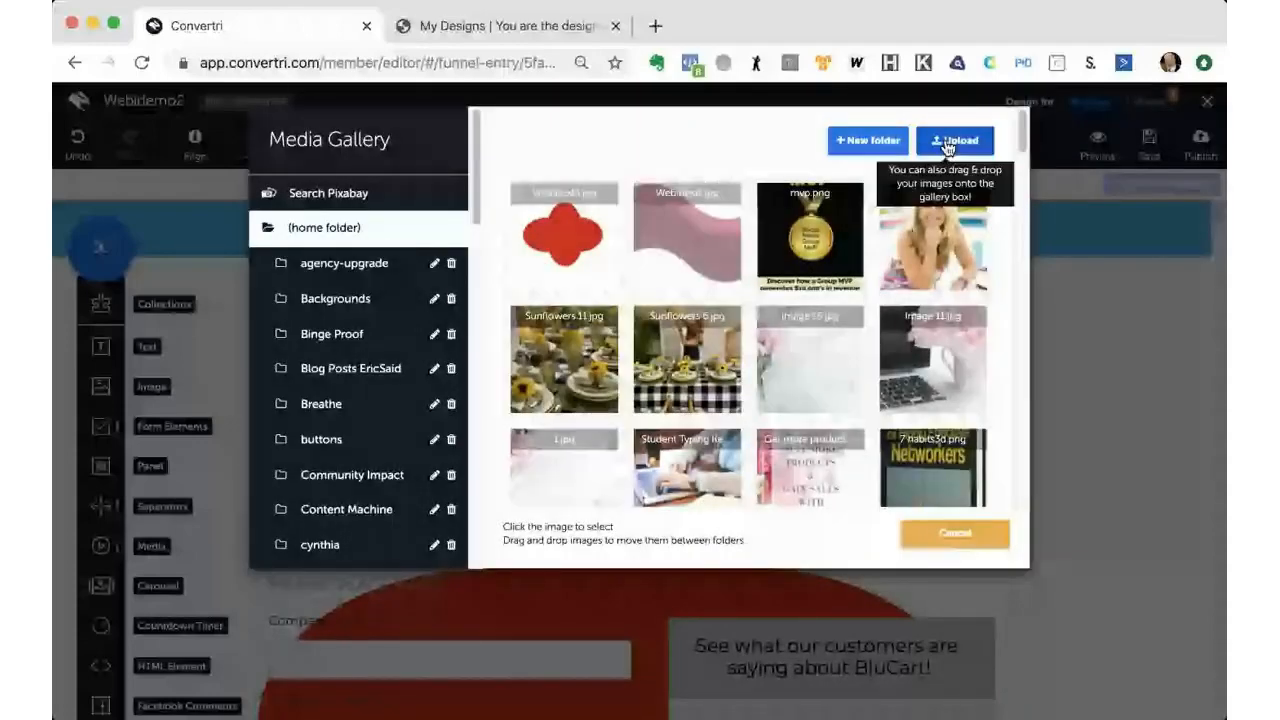
{"action": "left_click", "coordinate": [946, 143]}
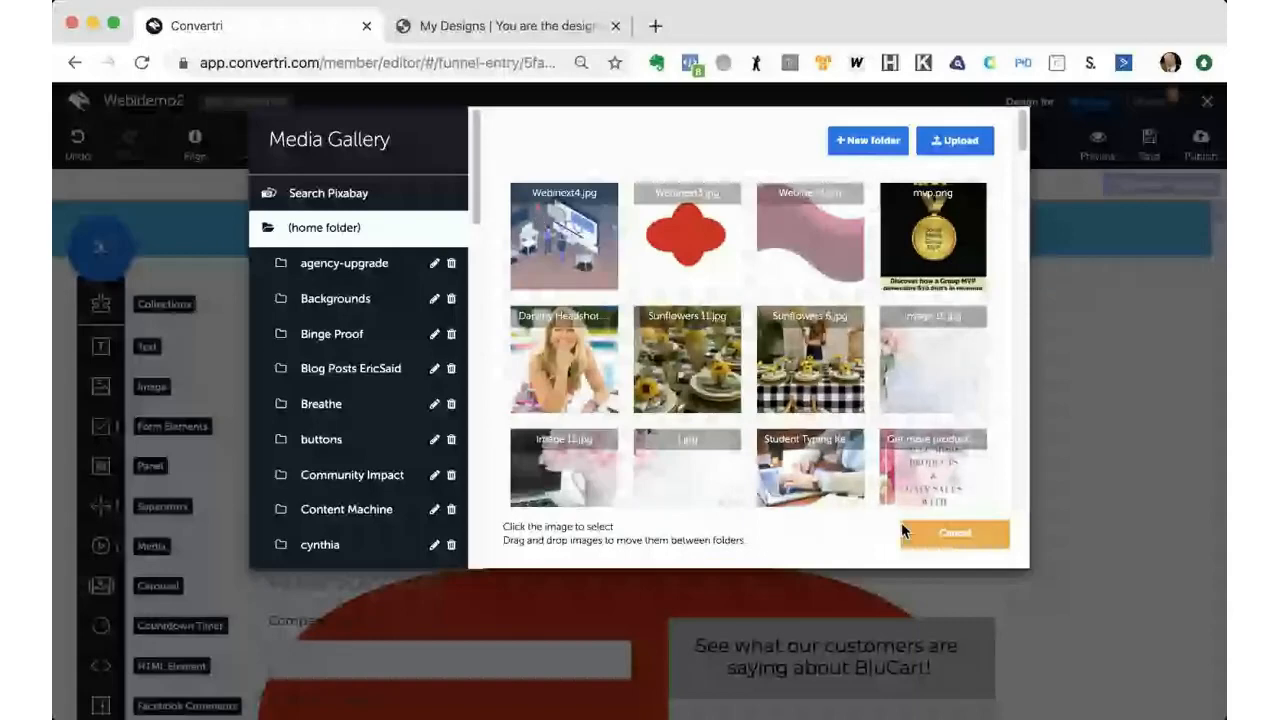
{"action": "left_click", "coordinate": [566, 246]}
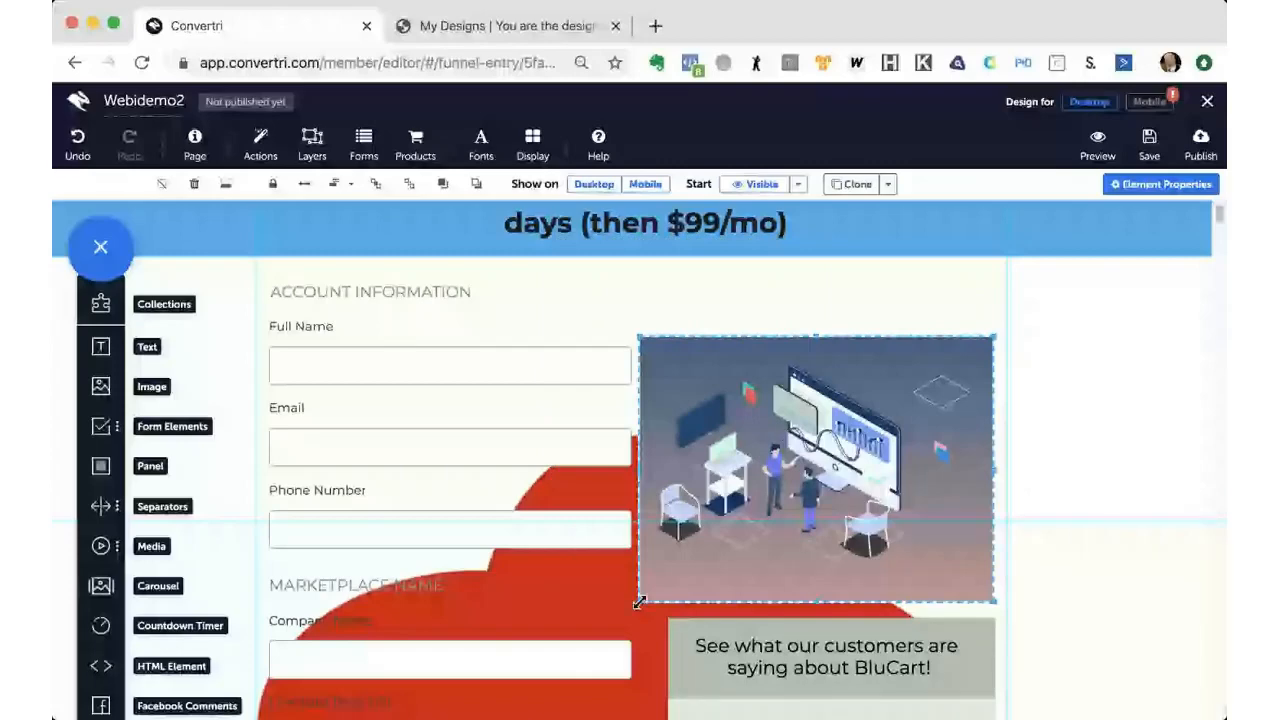
- Shrink the inserted illustration to the testimonial column's width and align it just above the testimonial panel
{"action": "left_click_drag", "start_coordinate": [639, 601], "coordinate": [658, 596]}
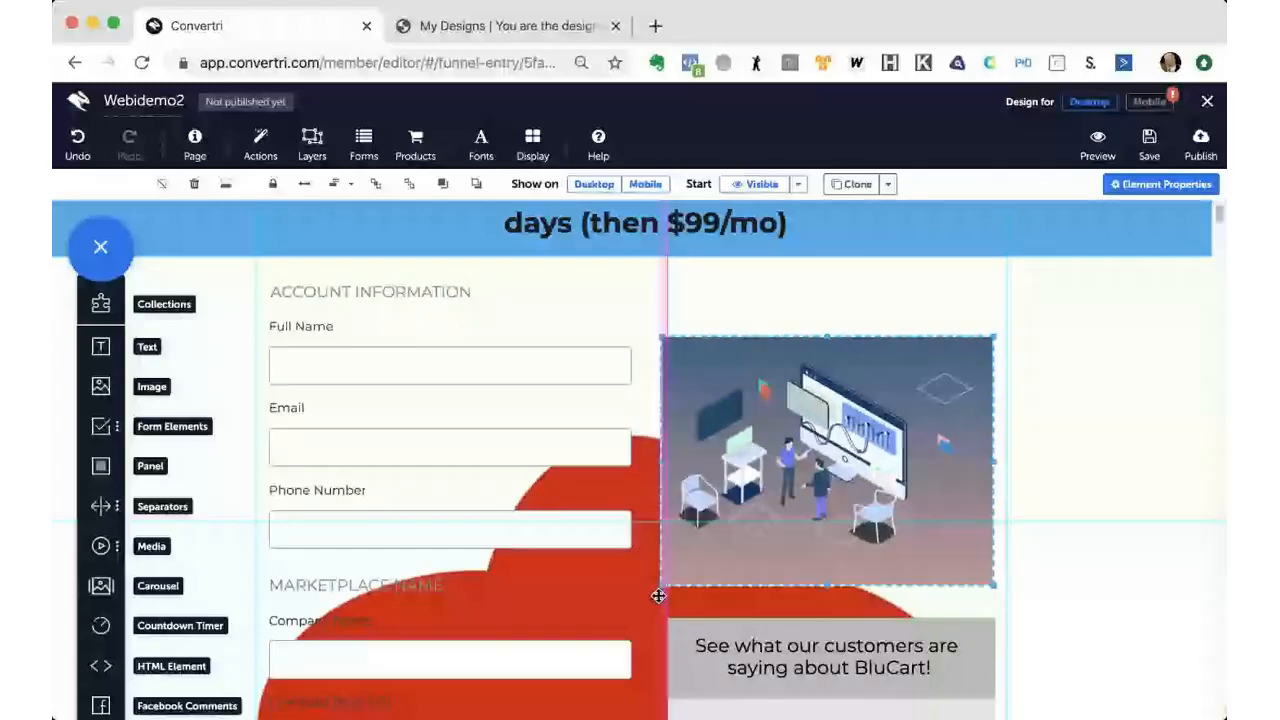
{"action": "left_click", "coordinate": [1093, 453]}
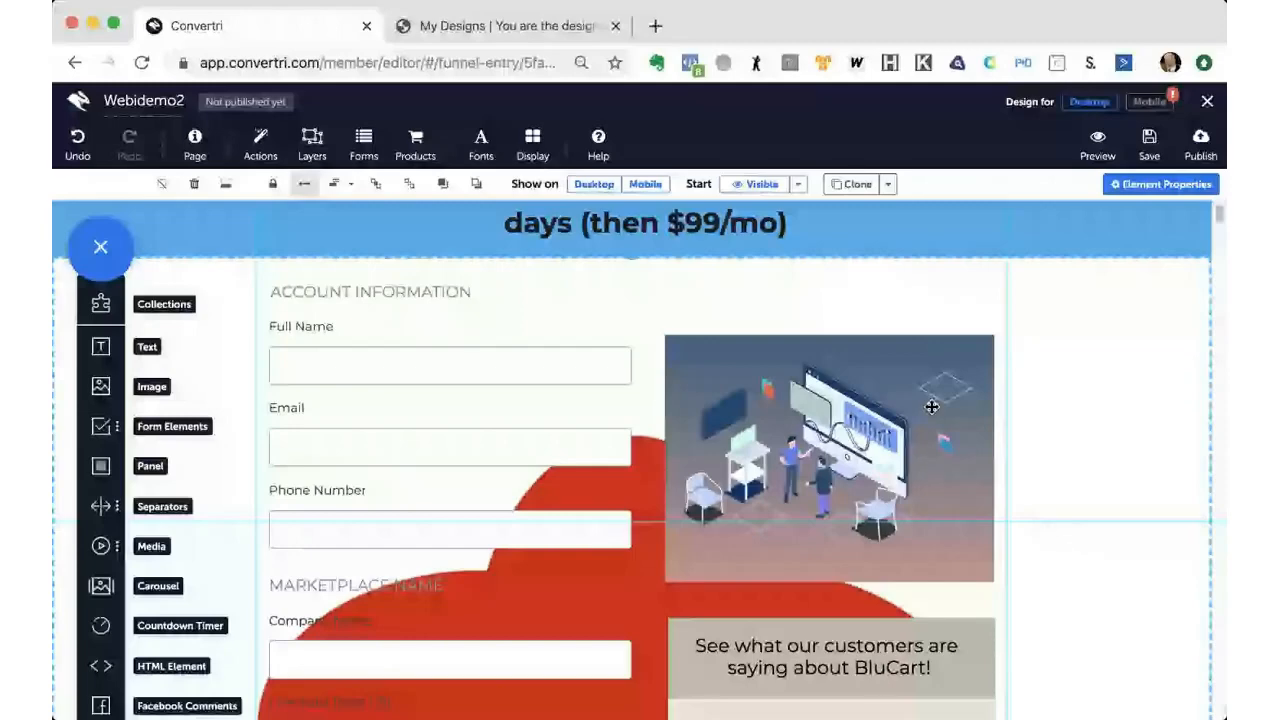
{"action": "left_click_drag", "start_coordinate": [931, 407], "coordinate": [969, 459]}
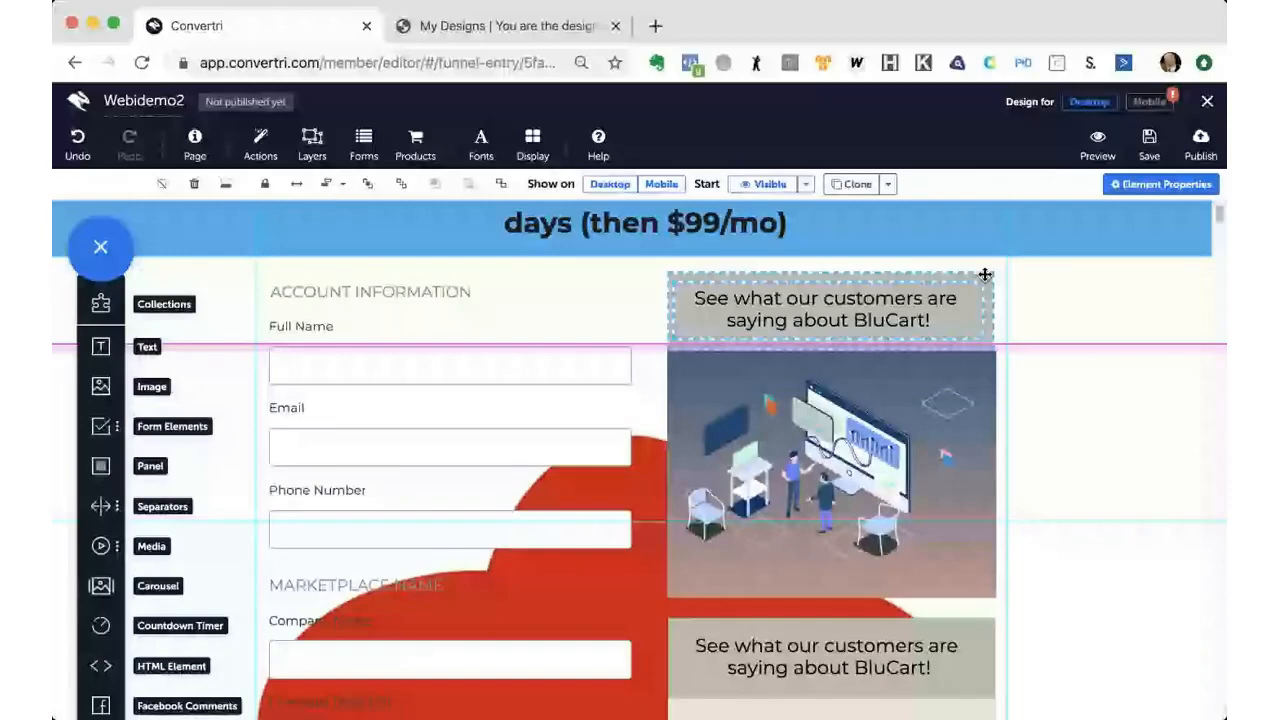
- Align the copied "See what our customers are saying about BluCart!" heading above the illustration and delete the original heading below it
{"action": "left_click_drag", "start_coordinate": [985, 275], "coordinate": [986, 275]}
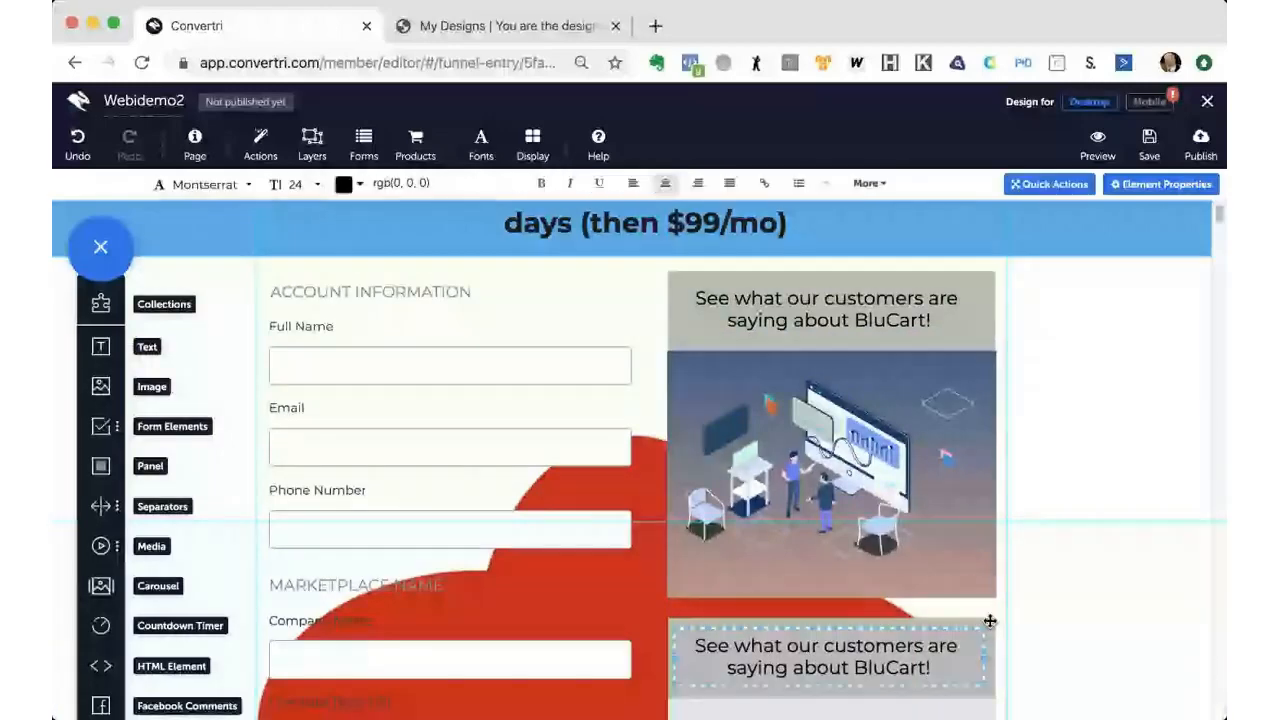
{"action": "key", "text": "Delete"}
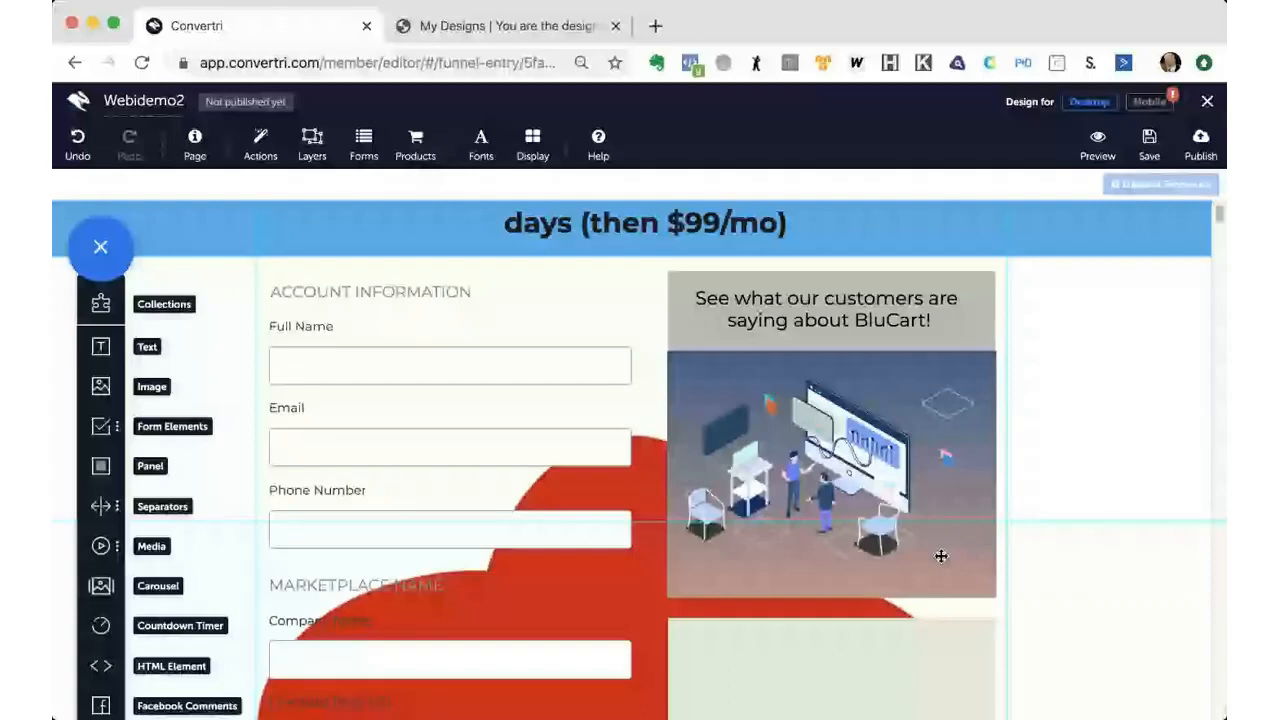
{"action": "scroll", "coordinate": [940, 556], "scroll_direction": "up", "scroll_amount": 1}
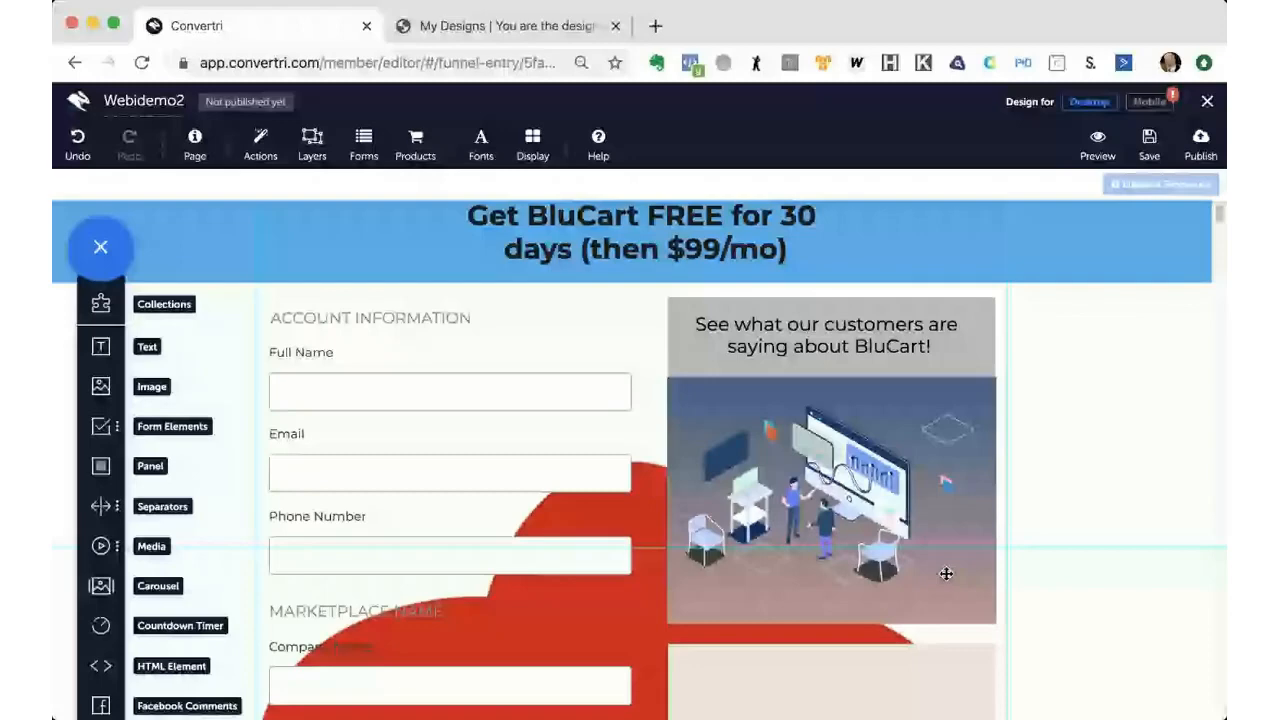
- Switch to the Youzign design and change its linear background gradient to a radial one centred on the canvas
{"action": "left_click", "coordinate": [514, 26]}
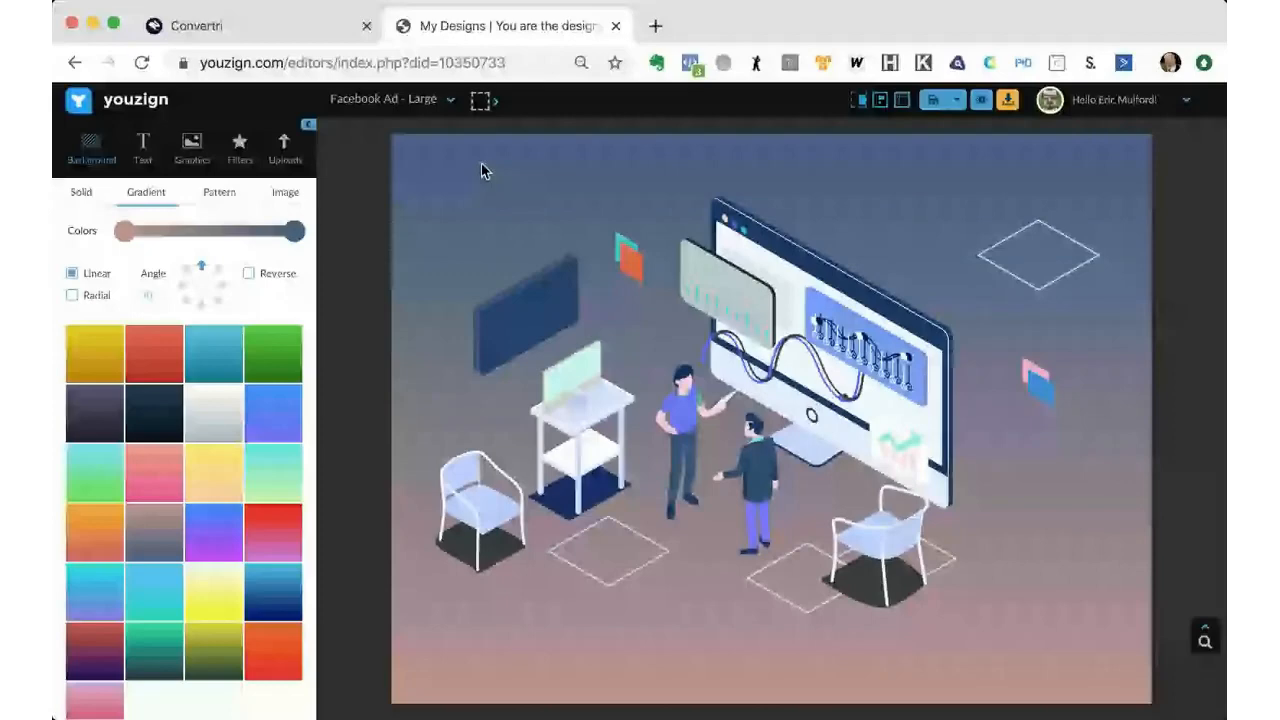
{"action": "left_click", "coordinate": [187, 273]}
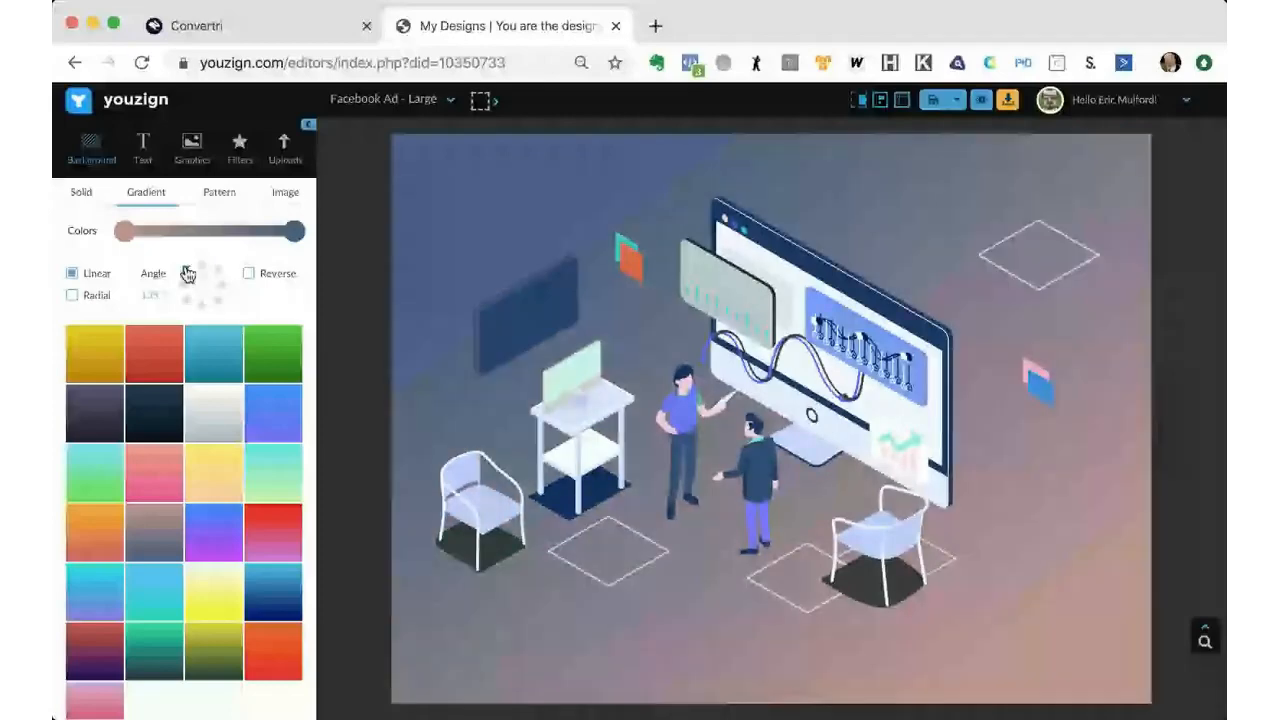
{"action": "left_click_drag", "start_coordinate": [187, 273], "coordinate": [214, 291]}
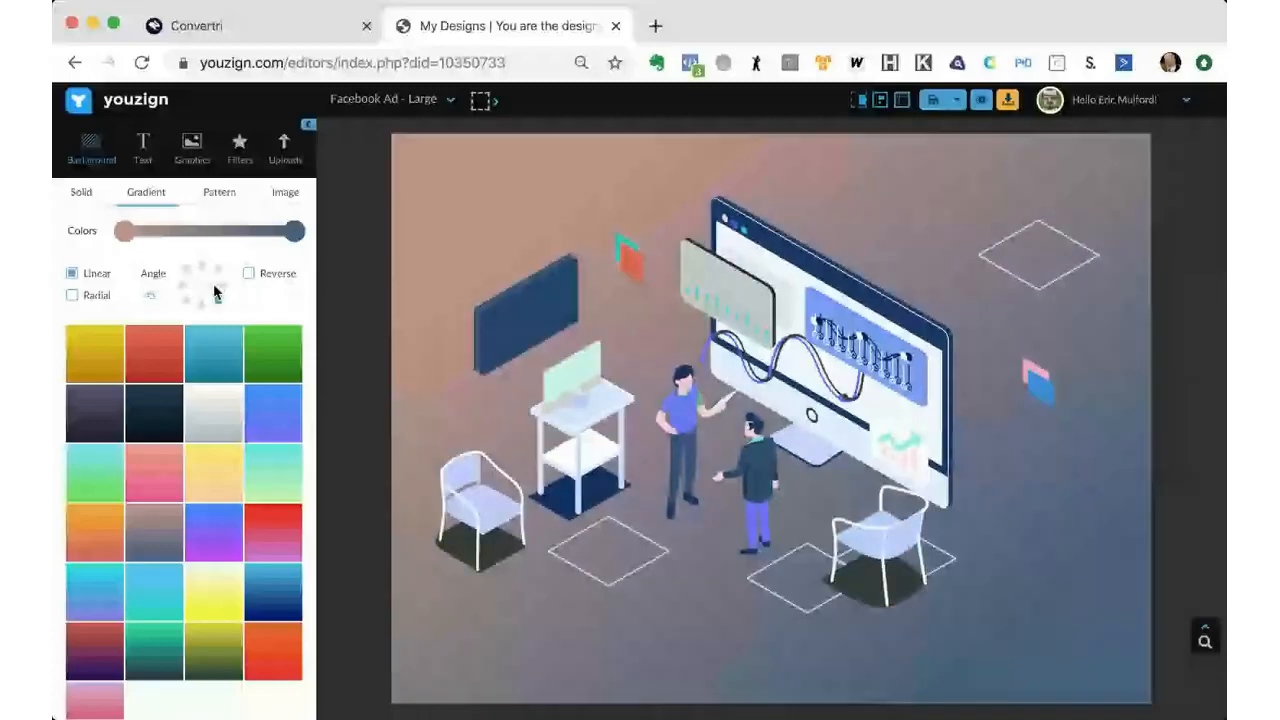
{"action": "left_click", "coordinate": [201, 289]}
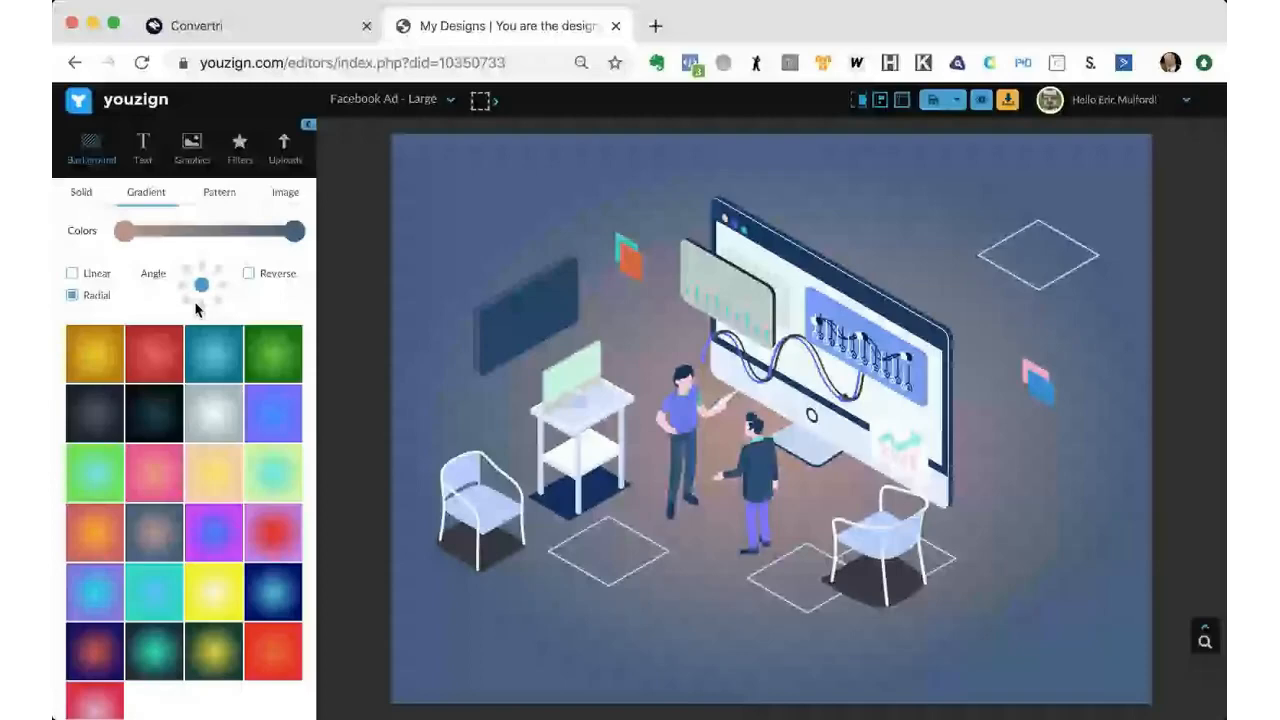
{"action": "scroll", "coordinate": [230, 360], "scroll_direction": "down", "scroll_amount": 1}
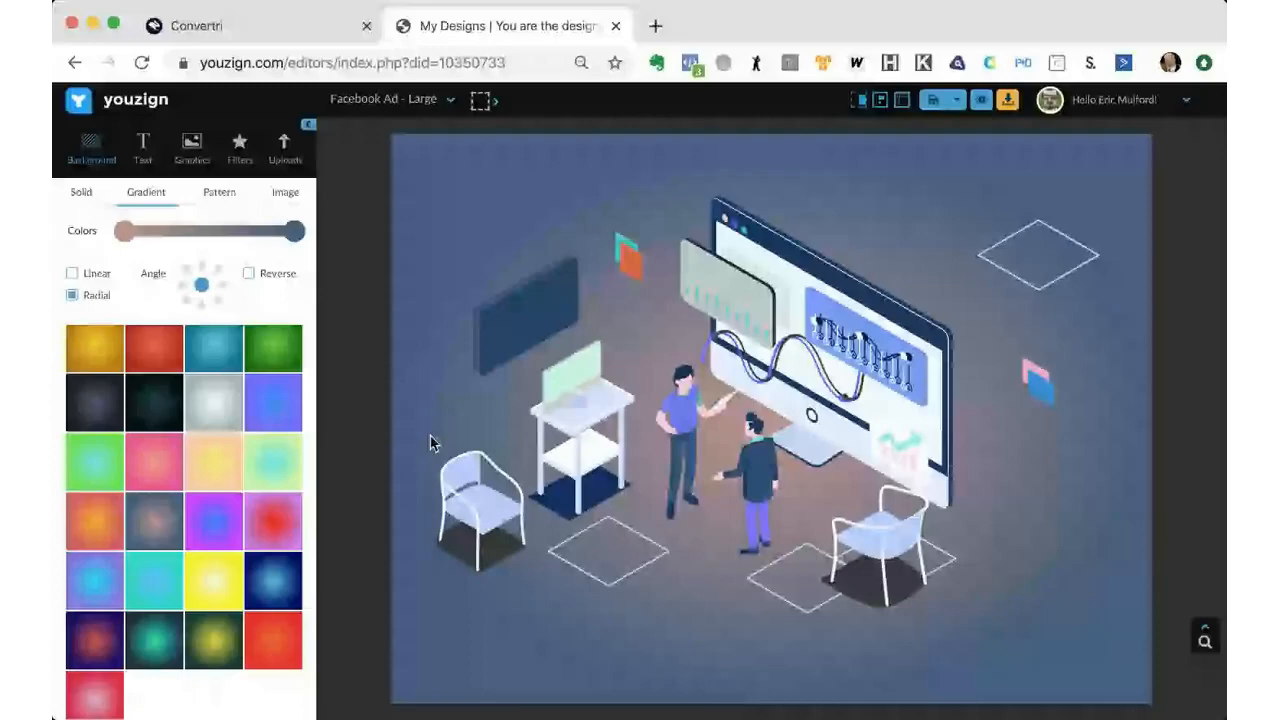
- Nudge the illustration slightly down on the canvas and return to the Convertri page
{"action": "left_click_drag", "start_coordinate": [890, 534], "coordinate": [890, 540]}
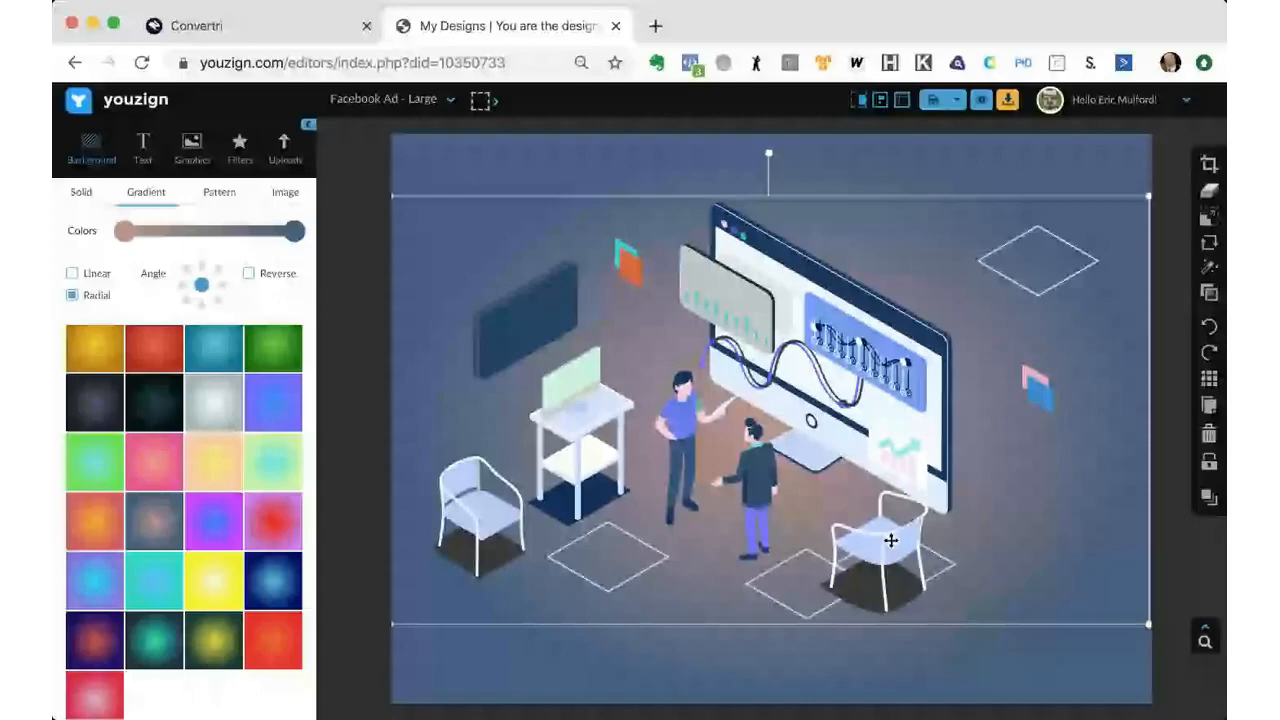
{"action": "left_click", "coordinate": [978, 658]}
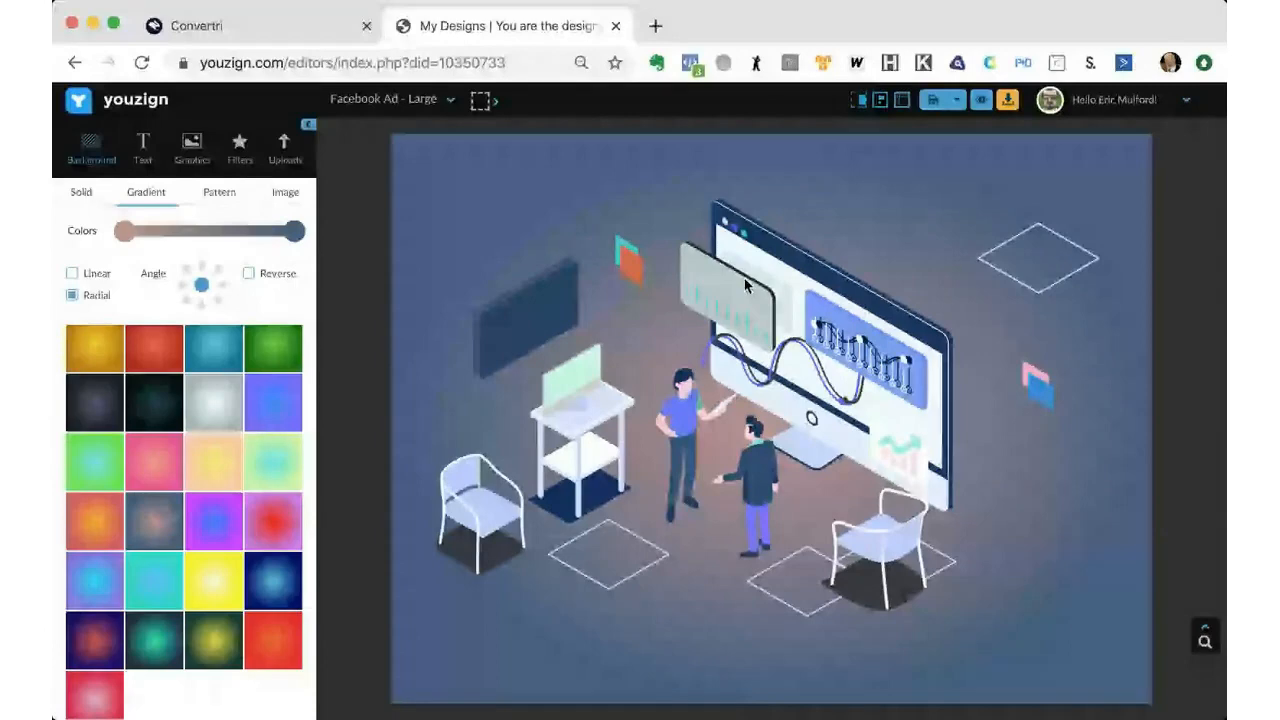
{"action": "left_click", "coordinate": [197, 26]}
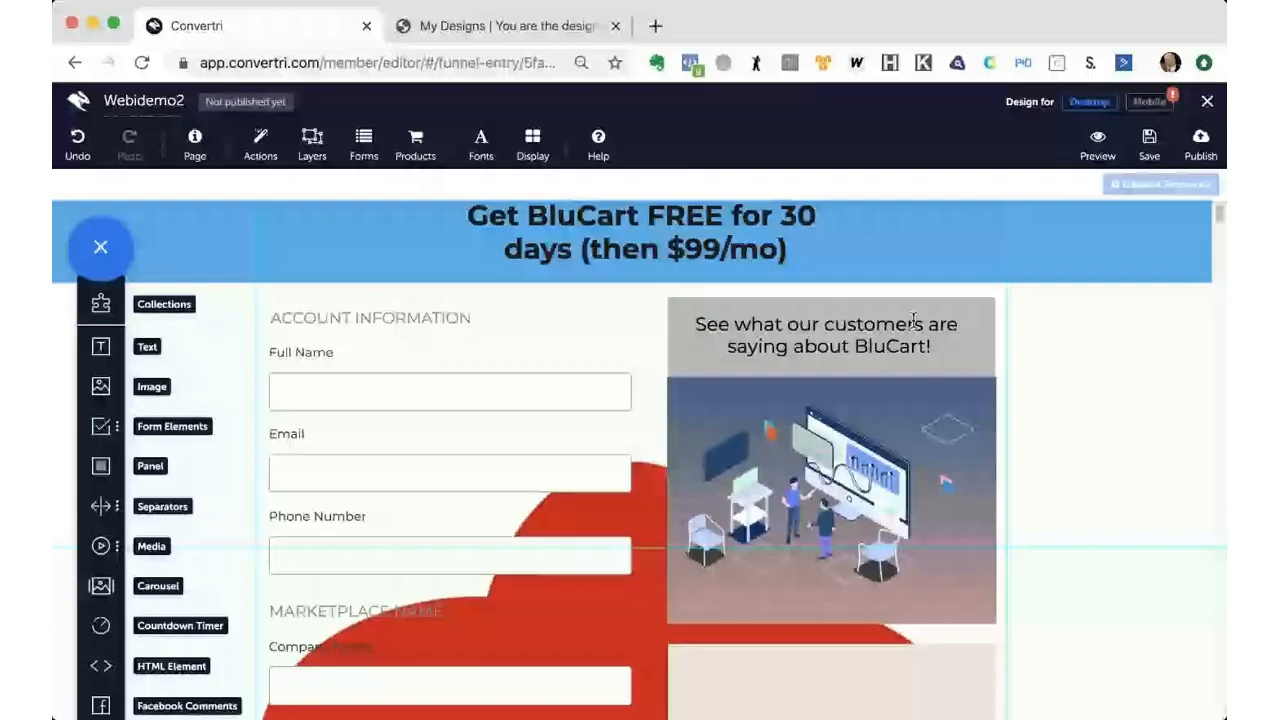
- Switch to the Youzign design and delete the isometric illustration from the canvas
{"action": "scroll", "coordinate": [913, 320], "scroll_direction": "down", "scroll_amount": 1}
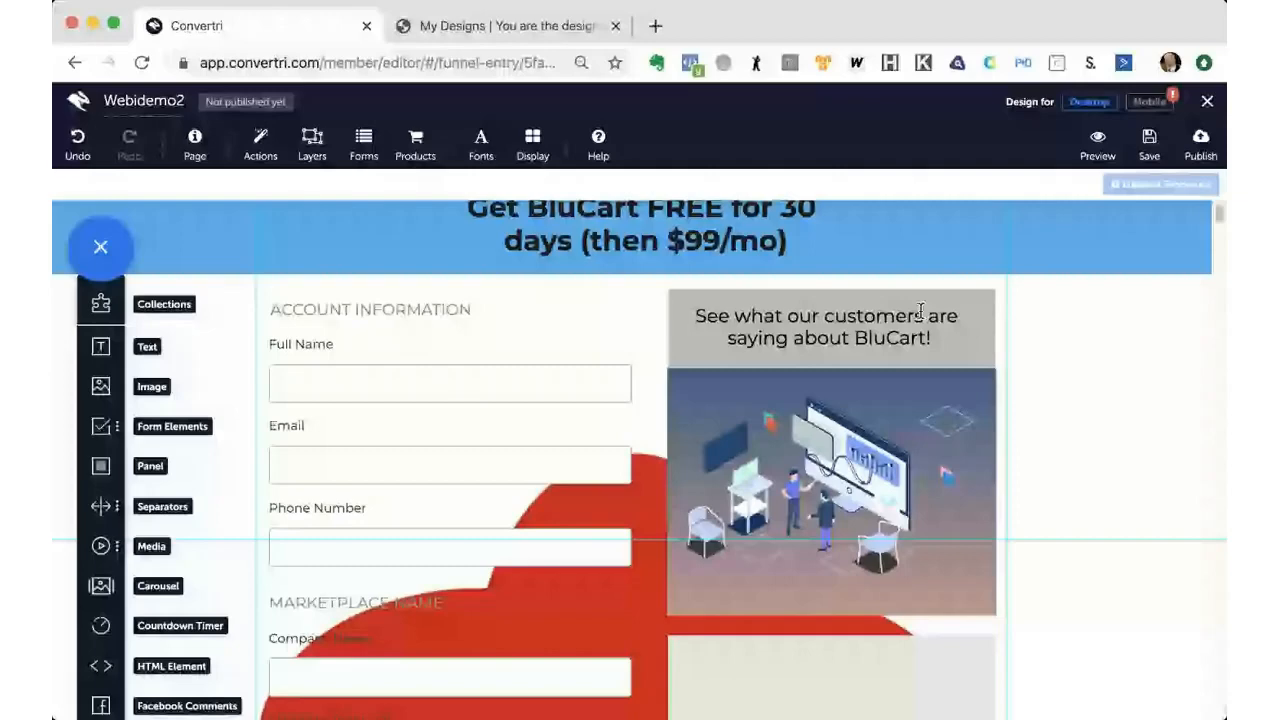
{"action": "key", "text": "ctrl+Tab"}
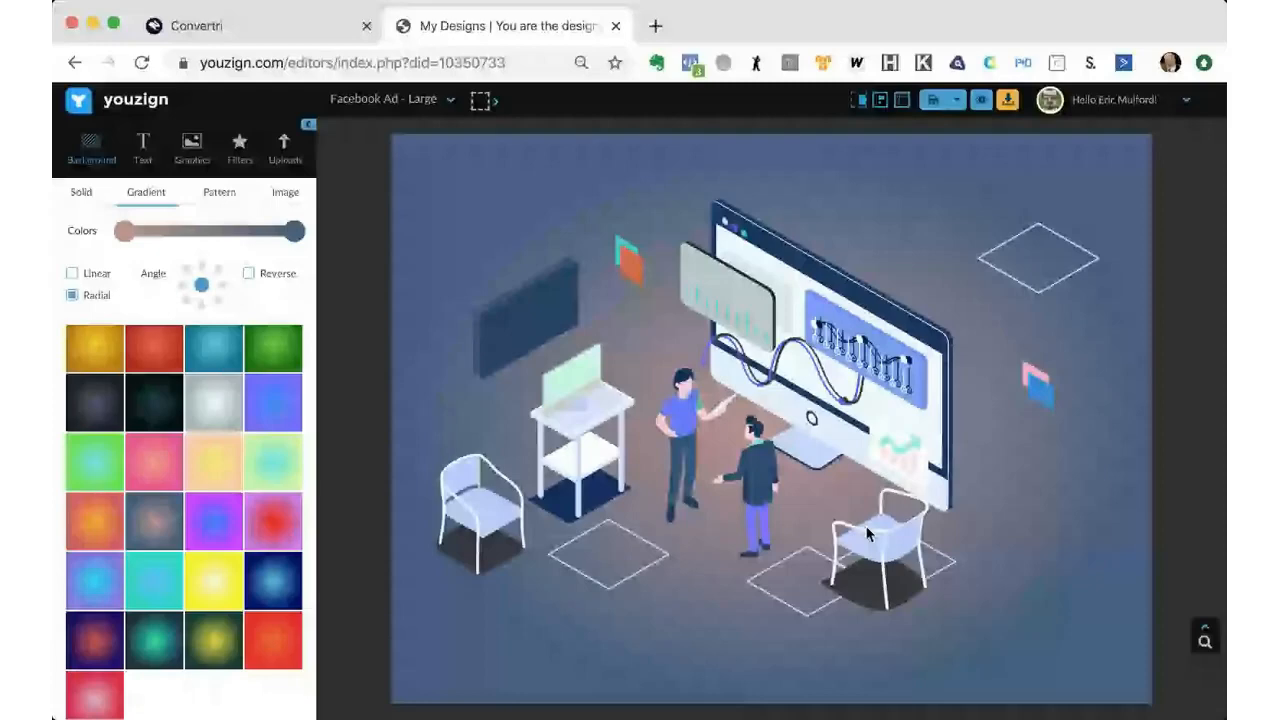
{"action": "key", "text": "Delete"}
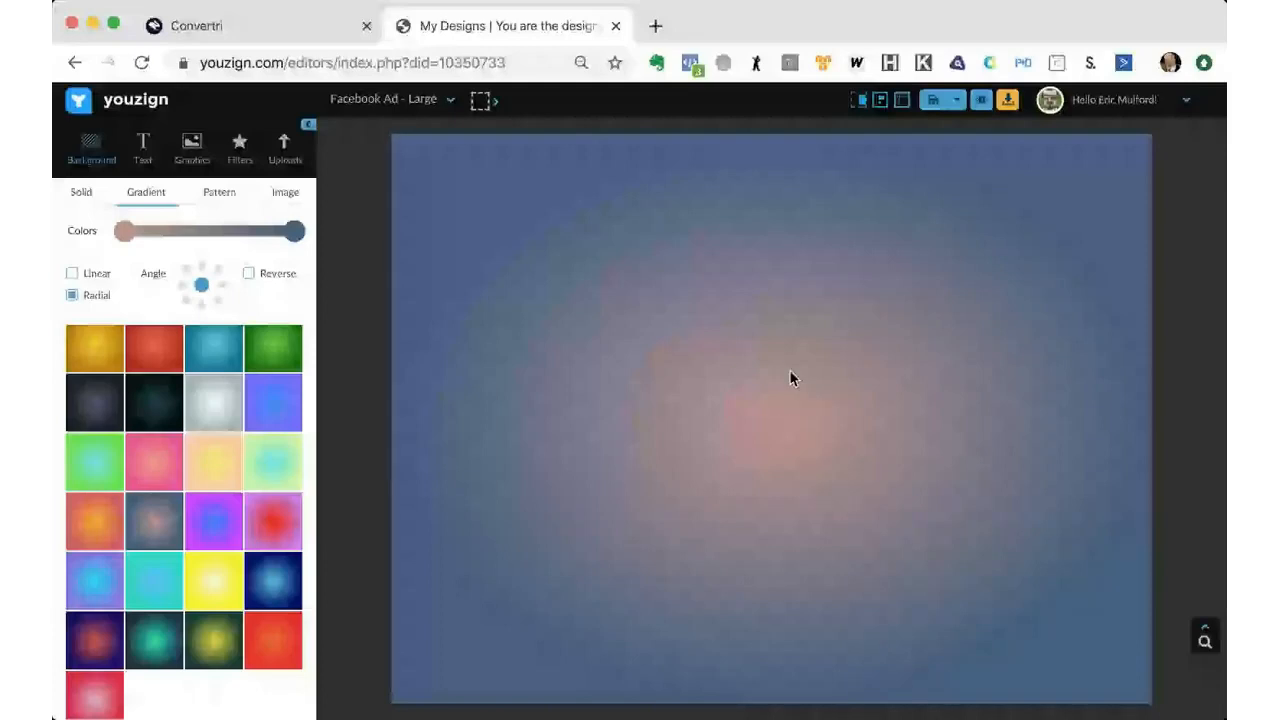
- Replace the gradient with a pattern background, trying red circles, maroon dots and a recoloured teal design before choosing the blue diamond pattern
{"action": "left_click", "coordinate": [216, 199]}
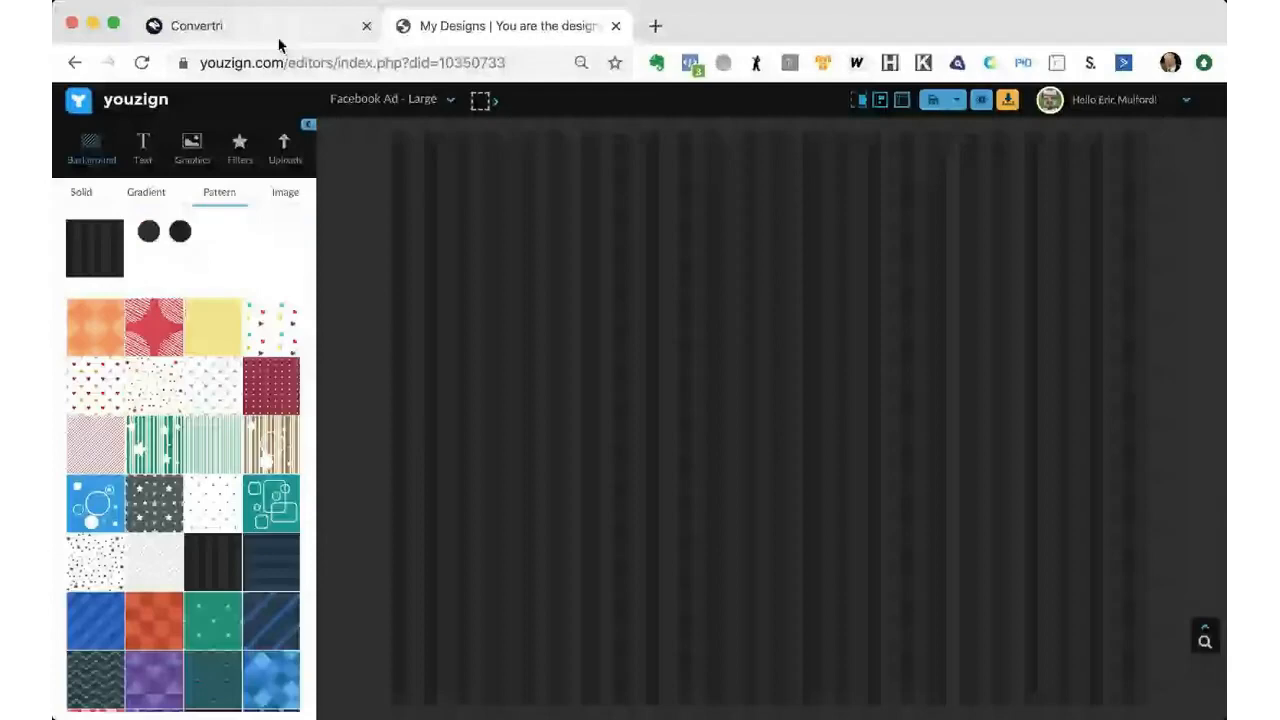
{"action": "left_click", "coordinate": [163, 338]}
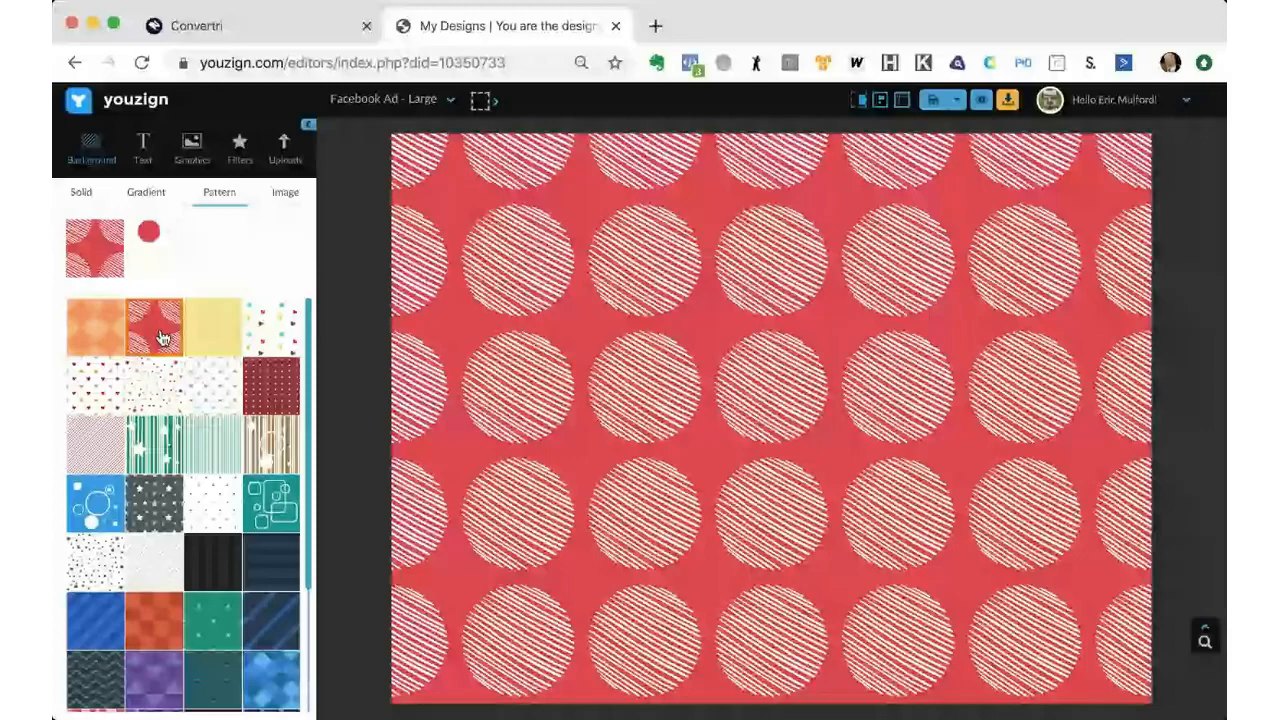
{"action": "left_click", "coordinate": [264, 381]}
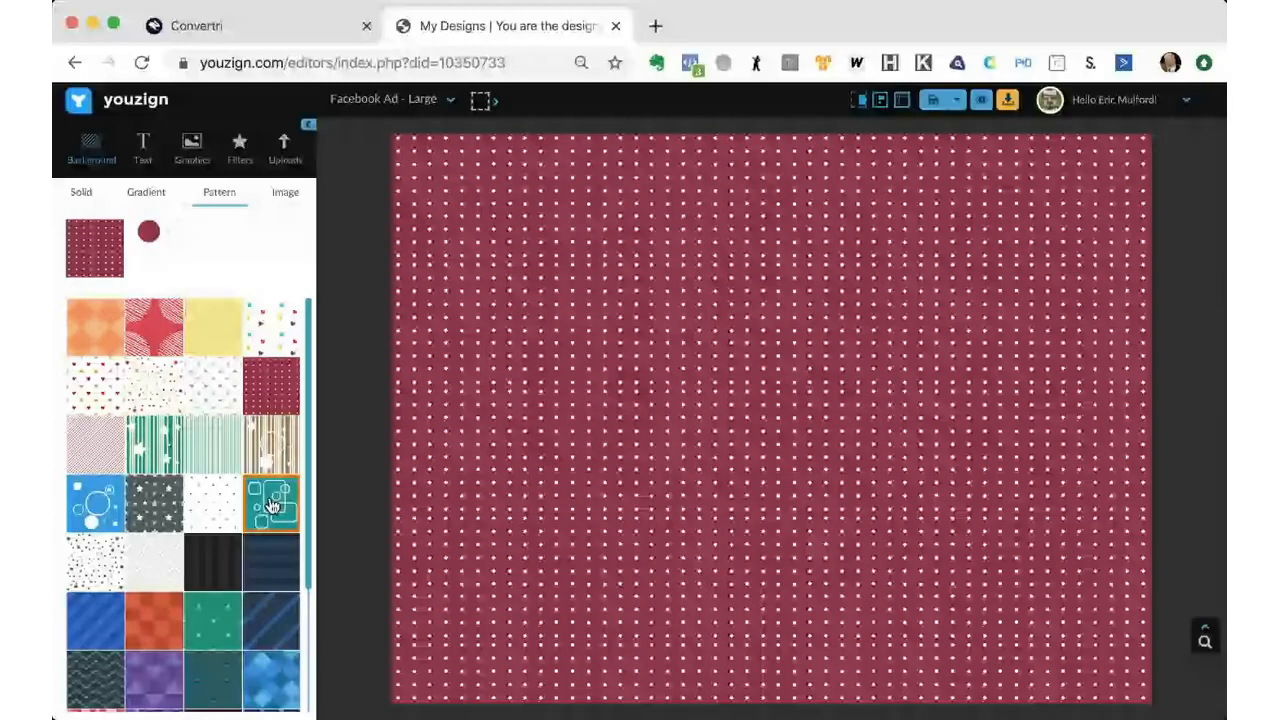
{"action": "left_click", "coordinate": [268, 506]}
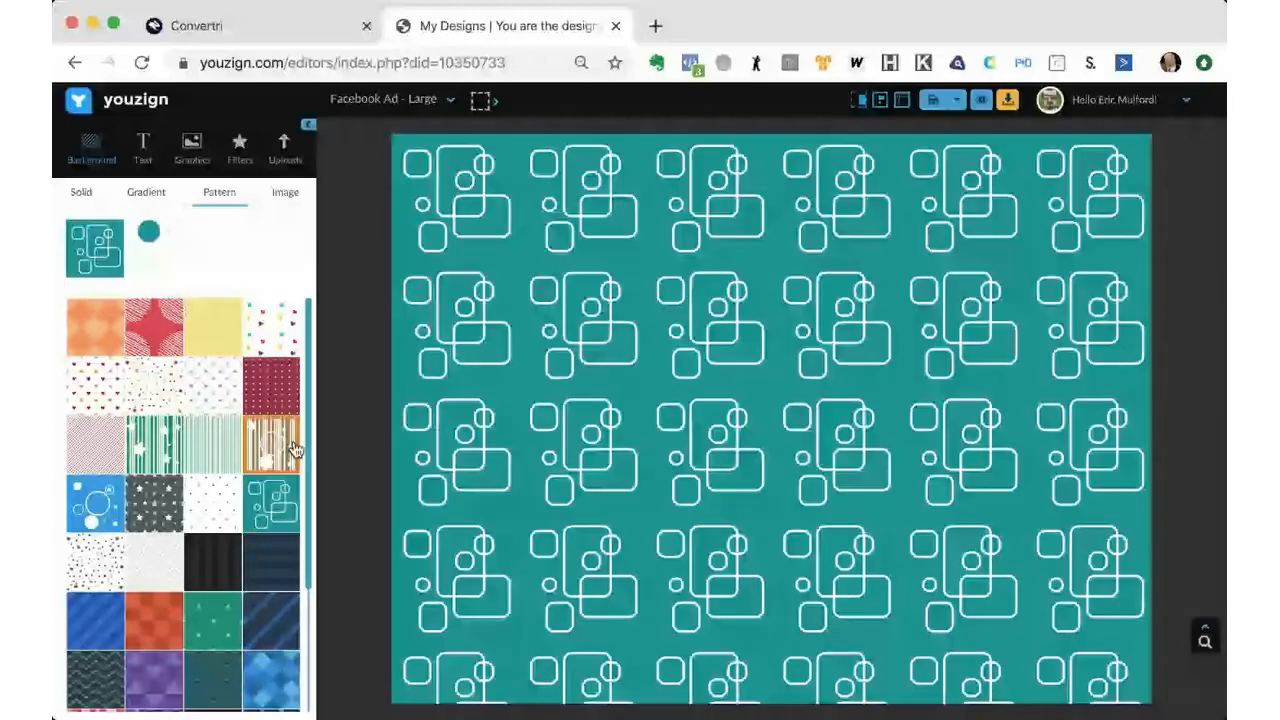
{"action": "scroll", "coordinate": [295, 450], "scroll_direction": "down", "scroll_amount": 1}
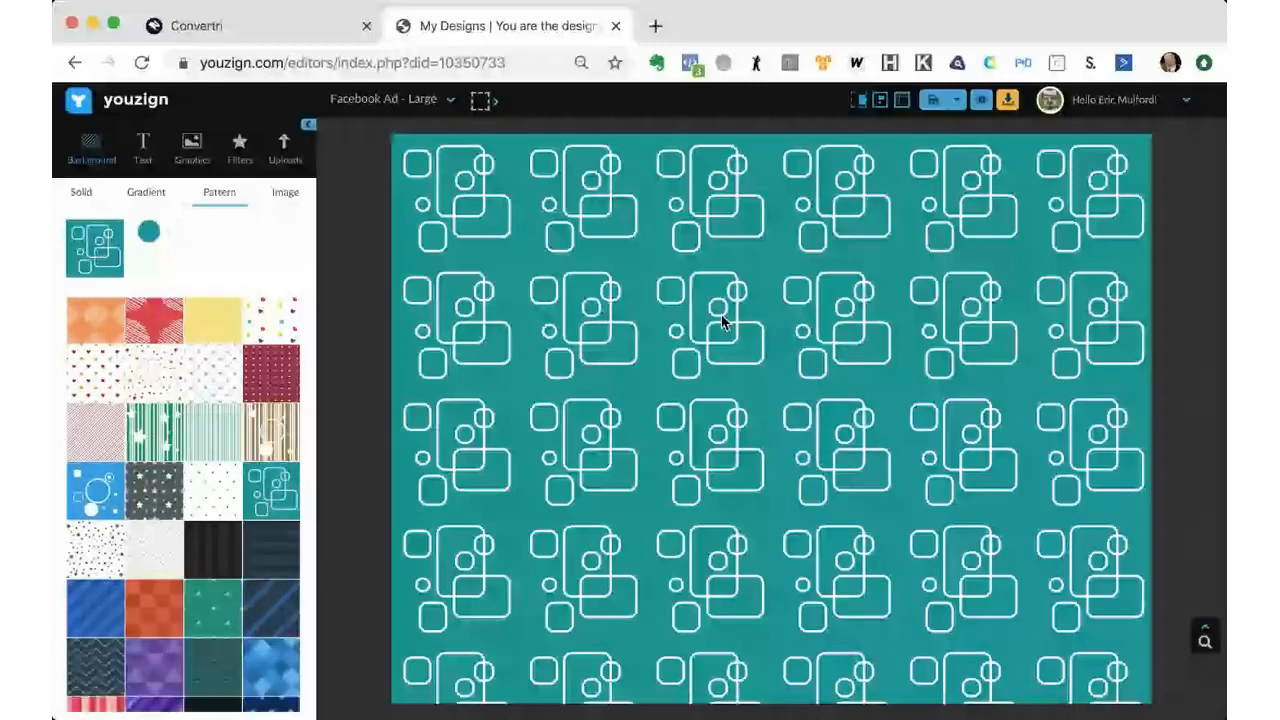
{"action": "left_click", "coordinate": [148, 232]}
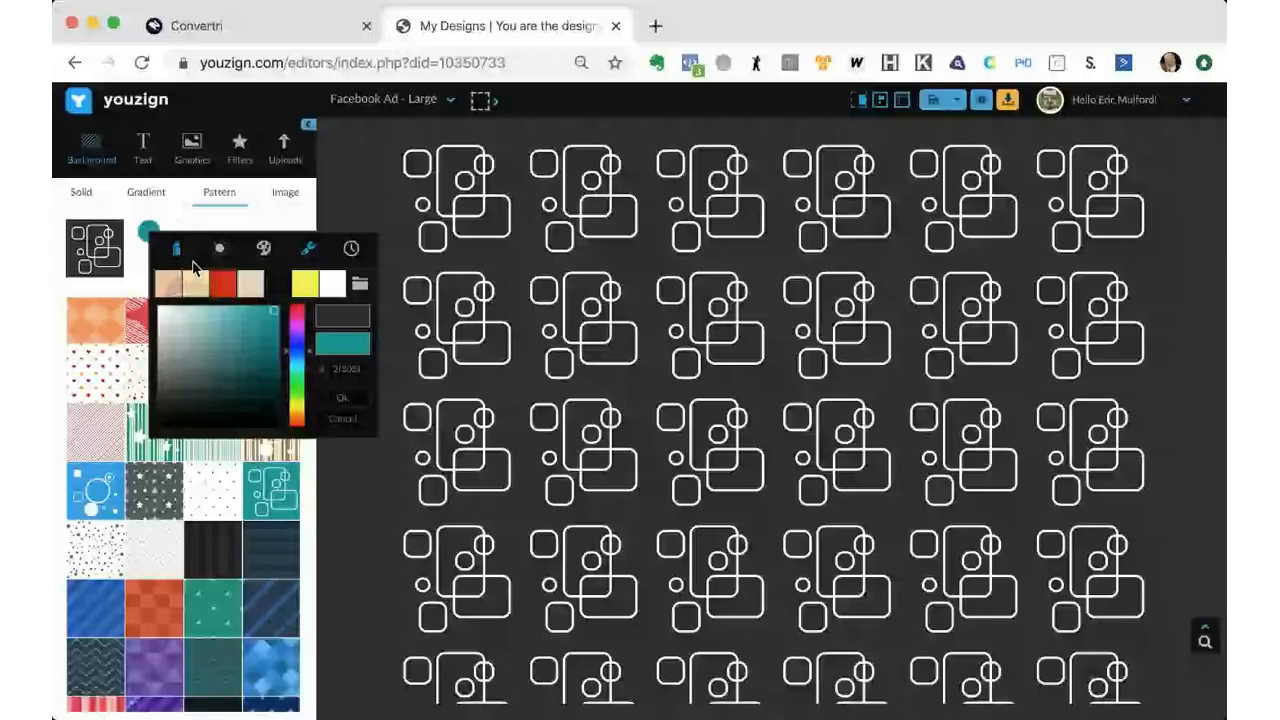
{"action": "left_click", "coordinate": [196, 283]}
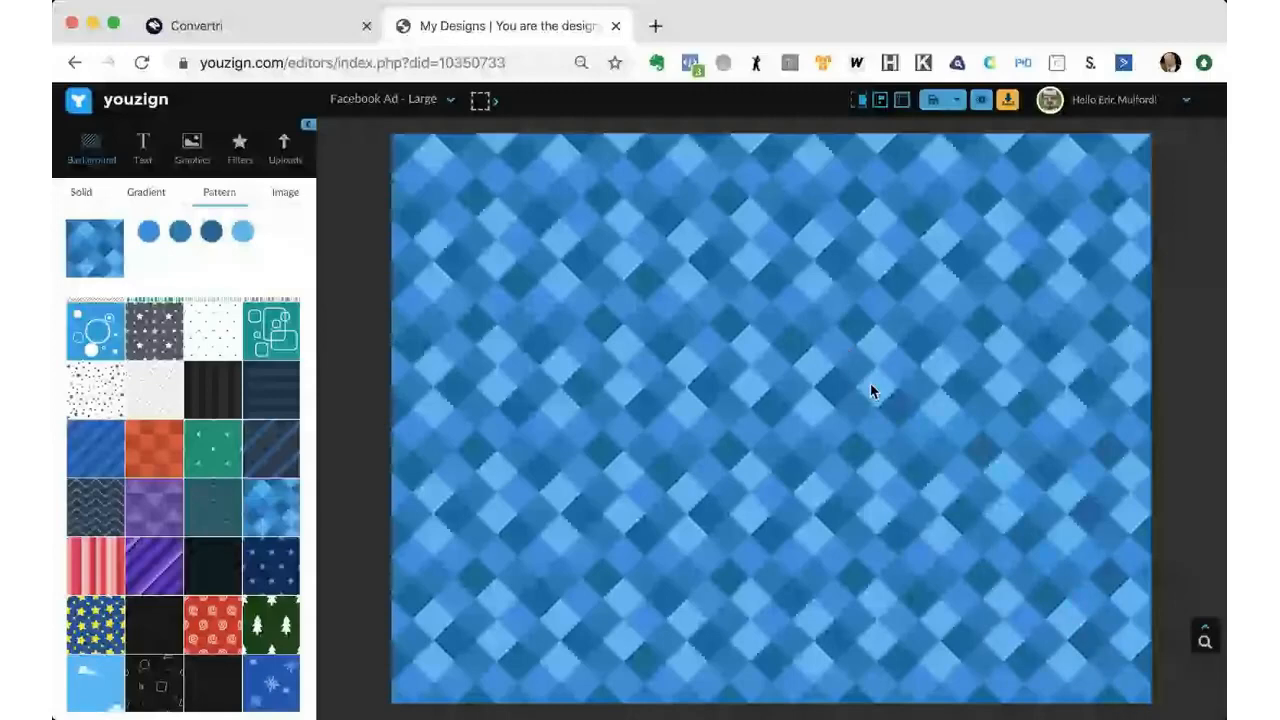
- Apply the Grayscale filter to the patterned background and reduce the filter's opacity to 30%
{"action": "left_click", "coordinate": [239, 147]}
{"action": "left_click", "coordinate": [251, 254]}
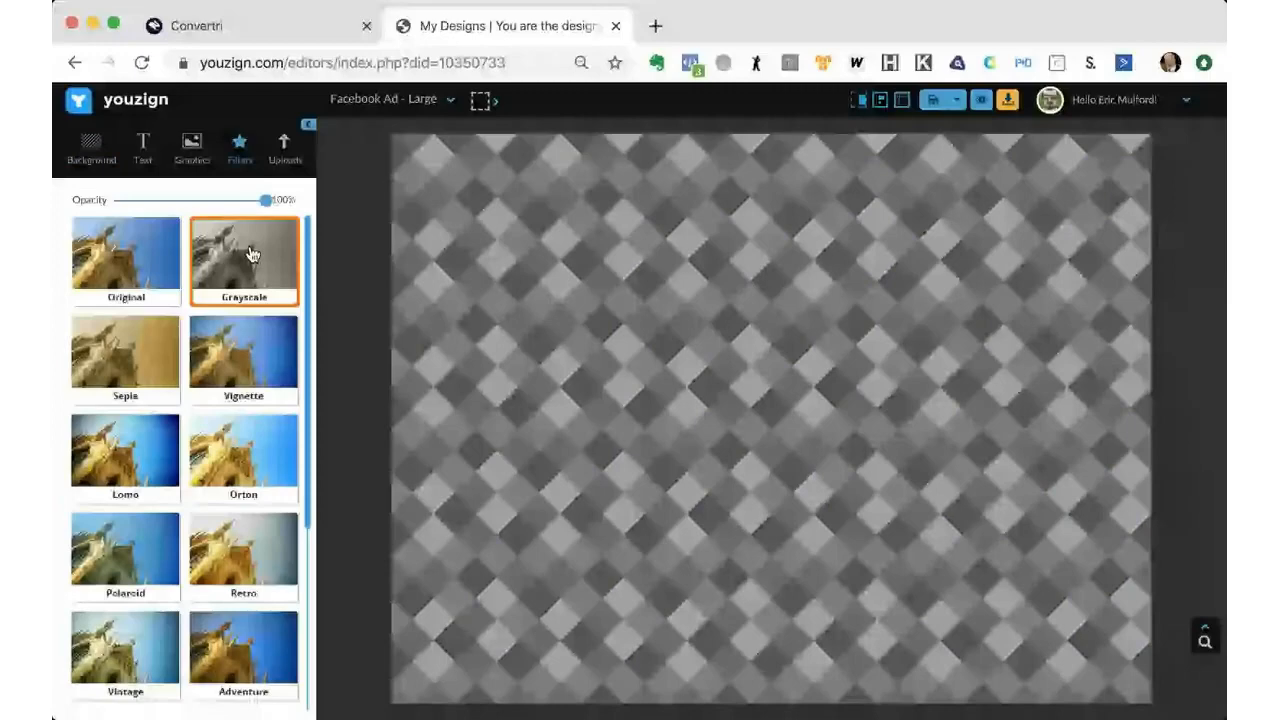
{"action": "left_click_drag", "start_coordinate": [265, 200], "coordinate": [257, 200]}
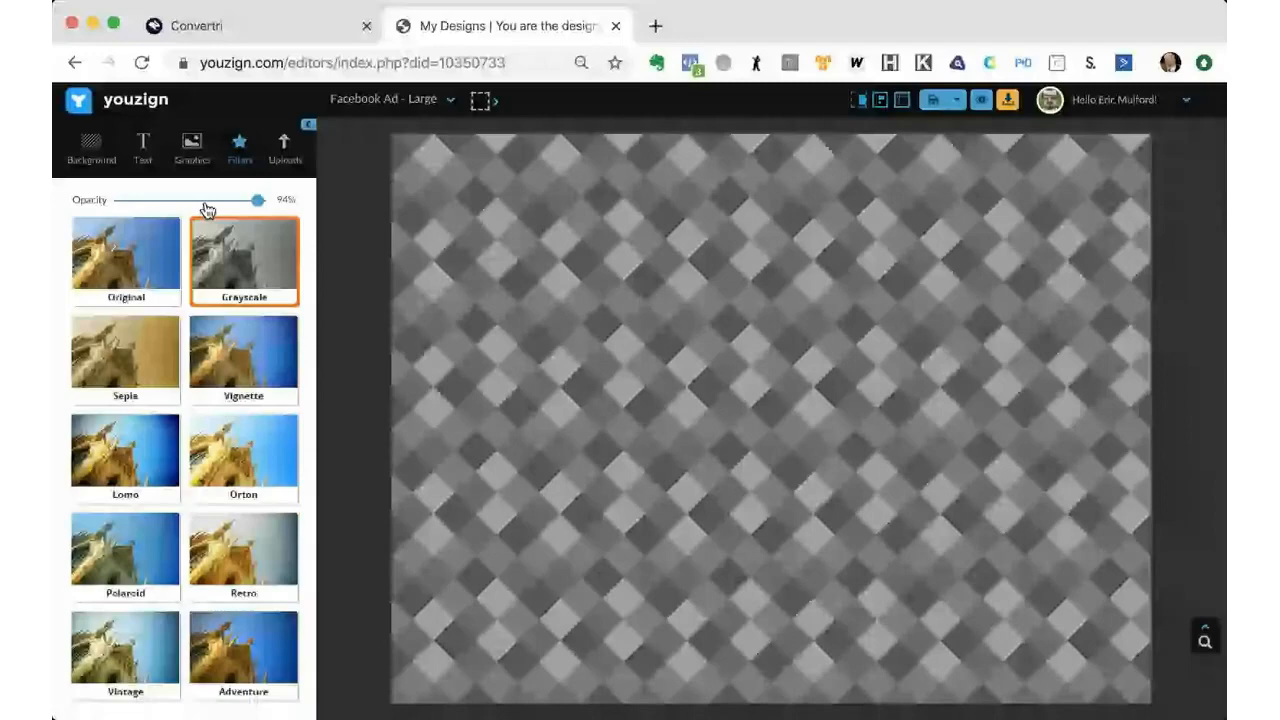
{"action": "left_click", "coordinate": [160, 201]}
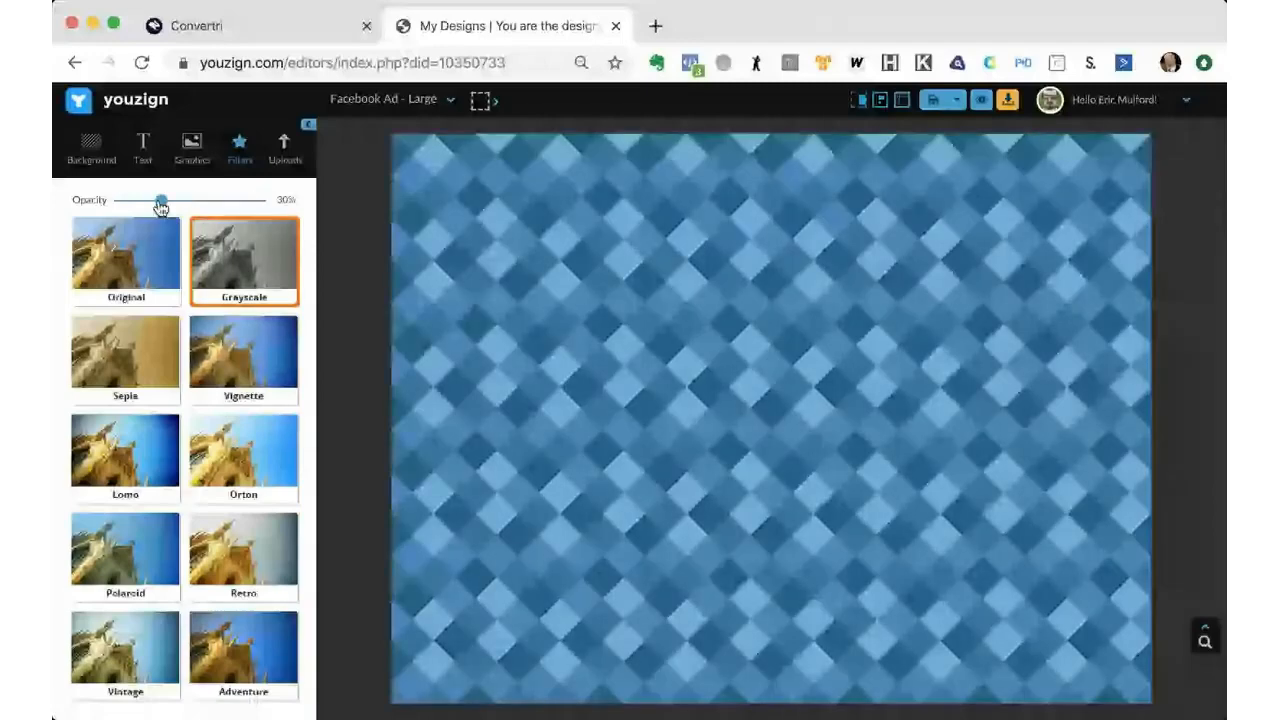